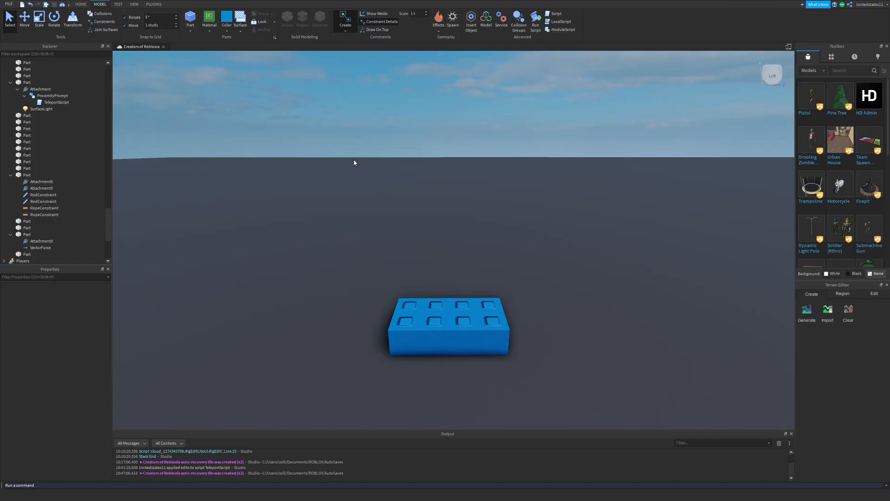
pyautogui.moveTo(436, 126); pyautogui.dragTo(438, 120, button='right')
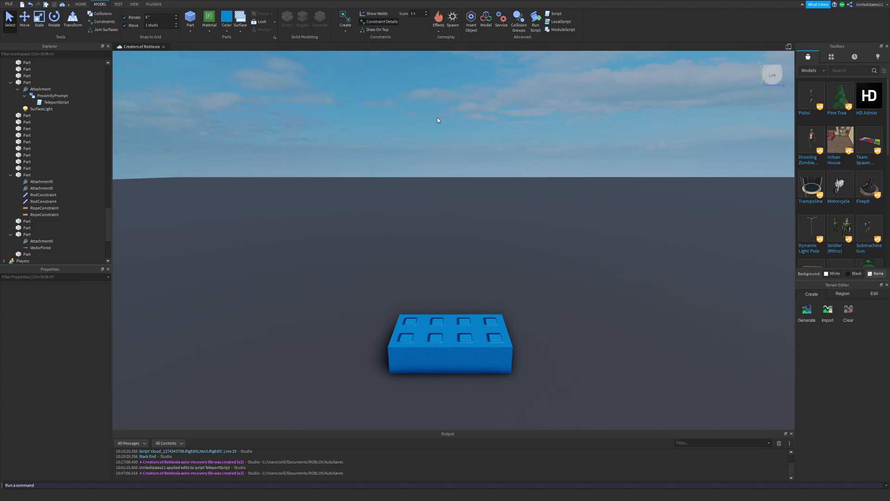
pyautogui.moveTo(437, 117); pyautogui.dragTo(439, 123, button='right')
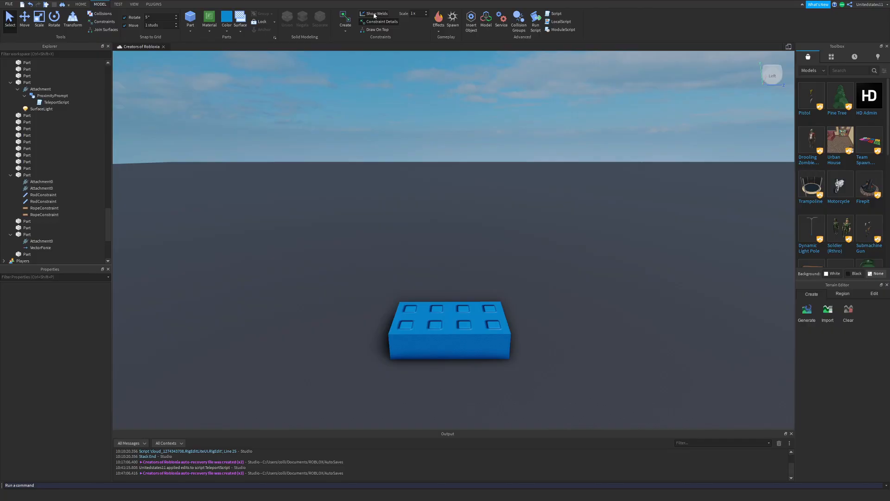
pyautogui.click(414, 14)
pyautogui.click(388, 116)
pyautogui.click(411, 14)
pyautogui.moveTo(421, 105); pyautogui.dragTo(422, 106, button='right')
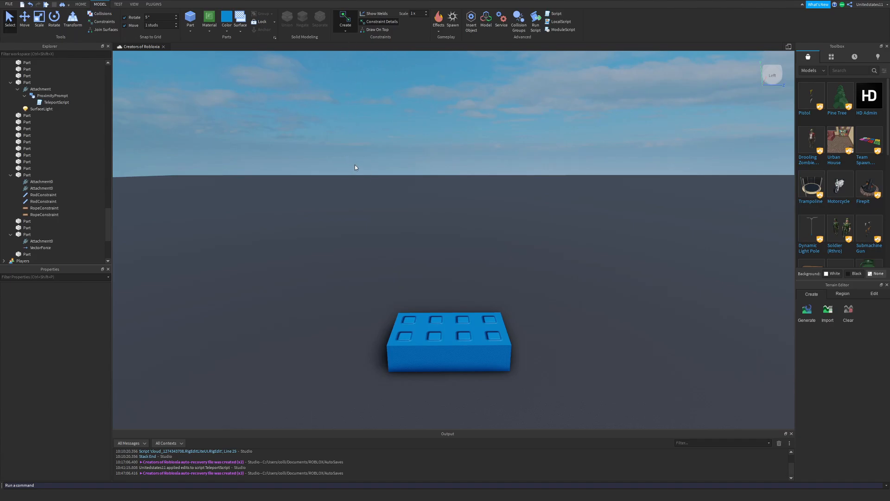
pyautogui.moveTo(374, 100); pyautogui.dragTo(374, 101, button='right')
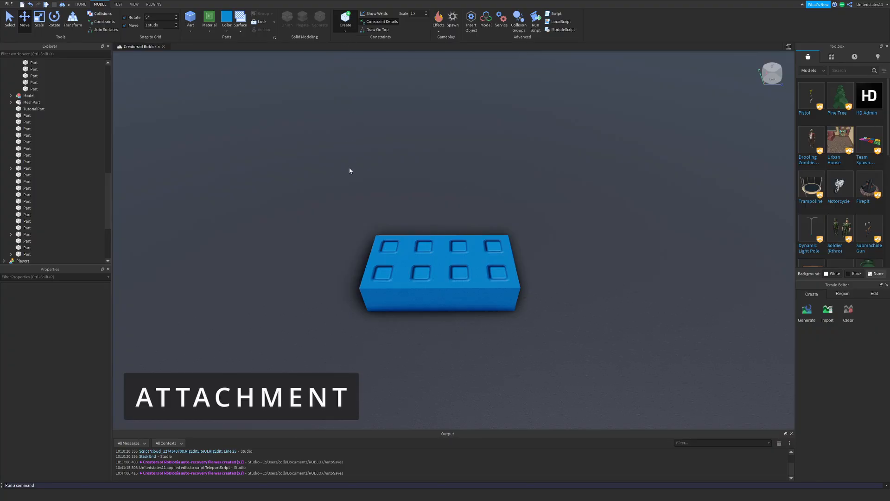
# Place an attachment at the top centre of TutorialPart, then add a ParticleEmitter to the part with Enabled turned off.
pyautogui.click(441, 258)
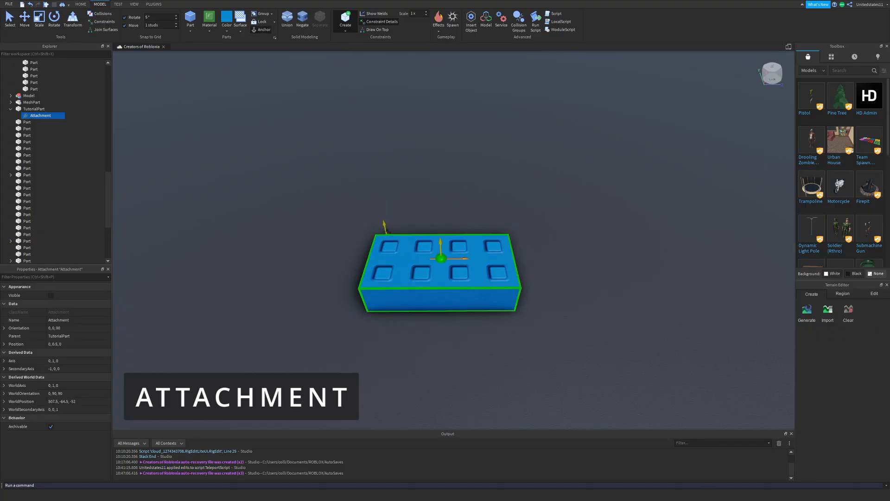
pyautogui.click(27, 110)
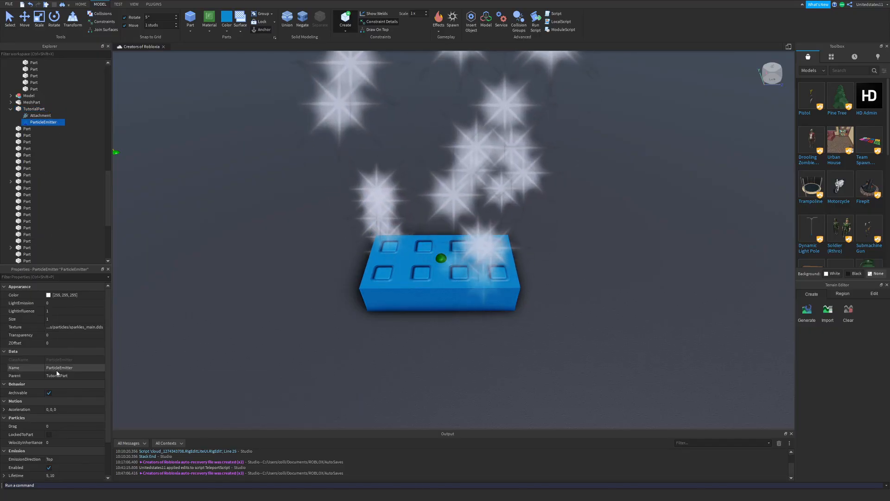
pyautogui.click(52, 393)
pyautogui.click(50, 467)
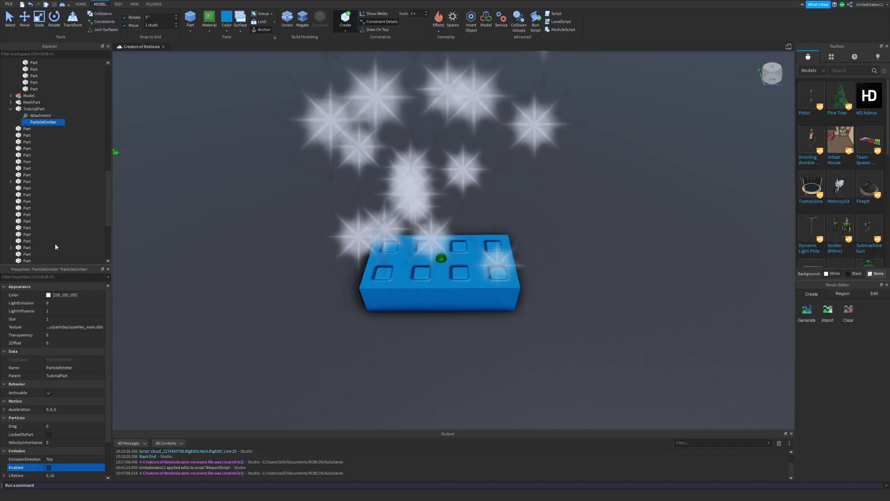
# Add a Sound and a PointLight to TutorialPart and nest them with the ParticleEmitter inside the Attachment.
pyautogui.click(32, 108)
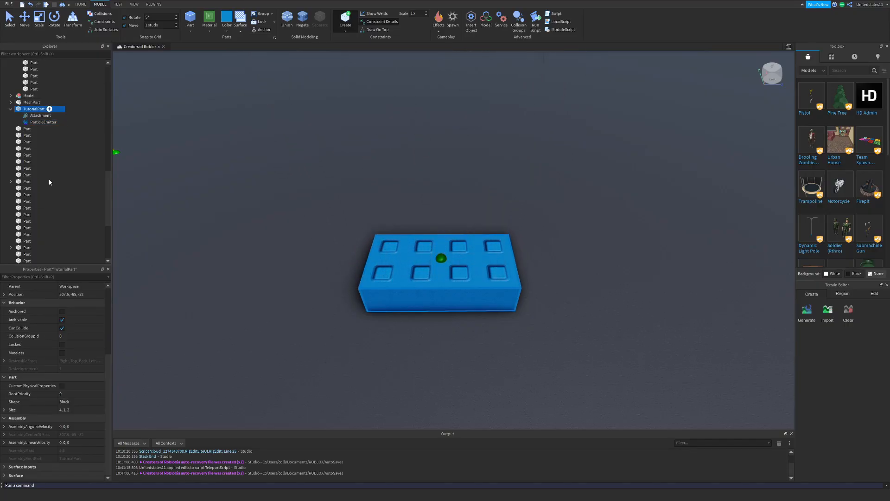
pyautogui.click(61, 240)
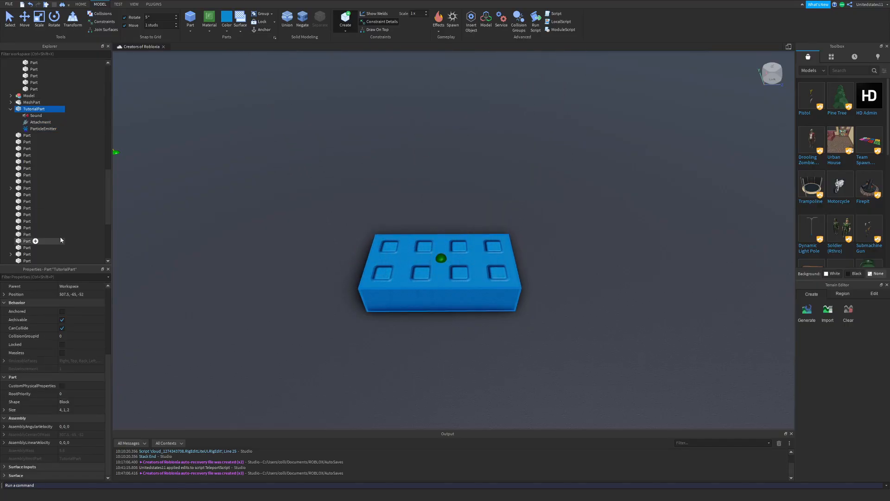
pyautogui.click(31, 122)
pyautogui.click(33, 130)
pyautogui.keyDown('ctrl'); pyautogui.moveTo(34, 117); pyautogui.dragTo(34, 124); pyautogui.keyUp('ctrl')
pyautogui.click(36, 118)
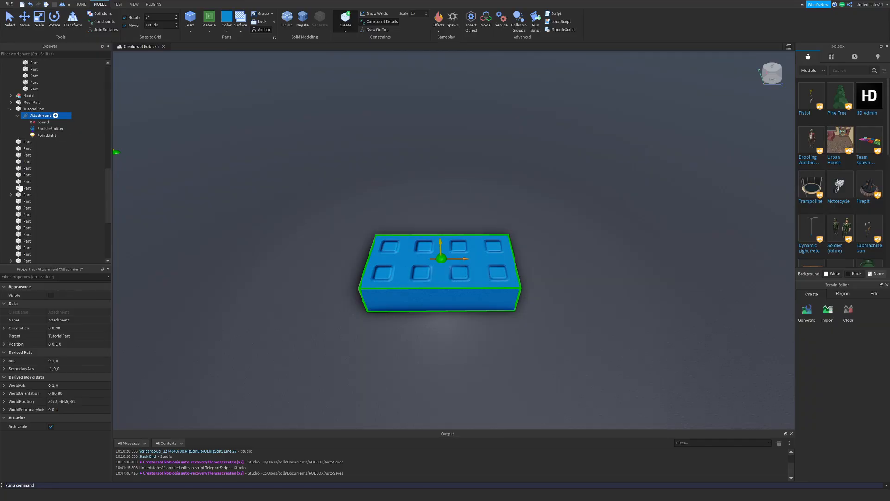
# Add a Fire effect to the Attachment and inspect its flames up close from several angles.
pyautogui.press('a')
pyautogui.moveTo(208, 215); pyautogui.dragTo(219, 218, button='right')
pyautogui.press('w')
pyautogui.press('s')
pyautogui.hotkey('ctrl', 'z')
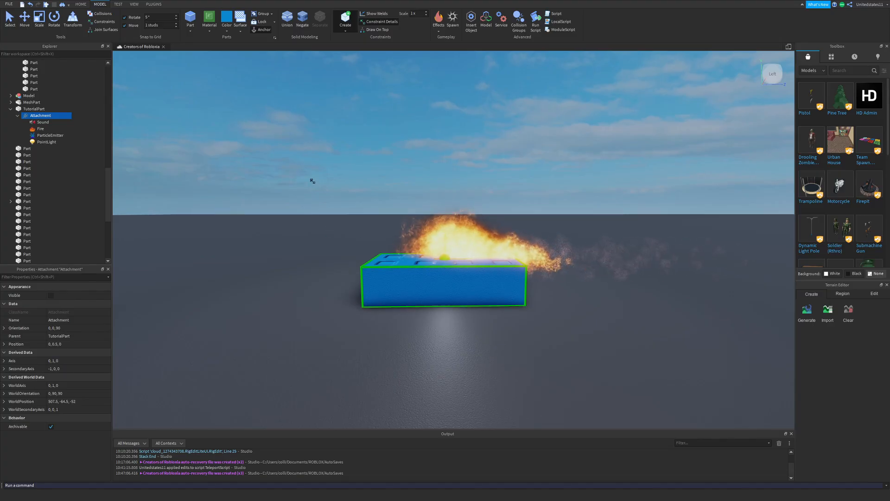
pyautogui.press('f')
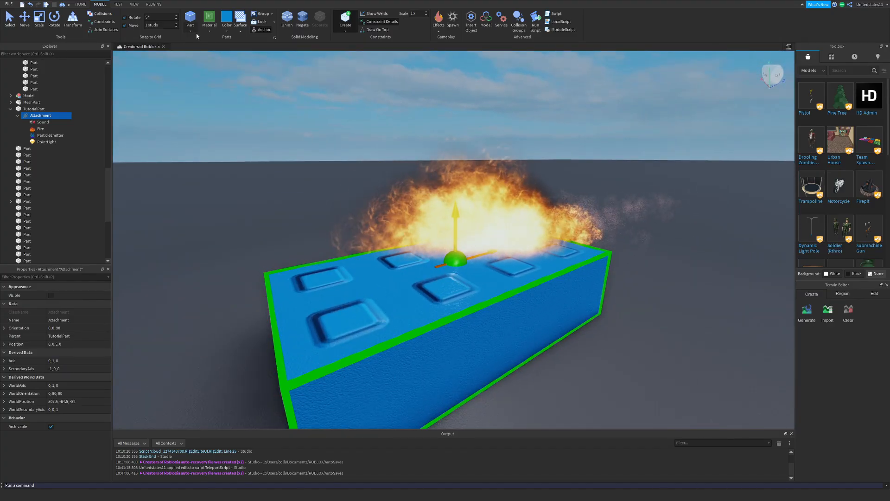
pyautogui.moveTo(471, 204); pyautogui.dragTo(471, 202, button='right')
pyautogui.moveTo(457, 262); pyautogui.dragTo(392, 280)
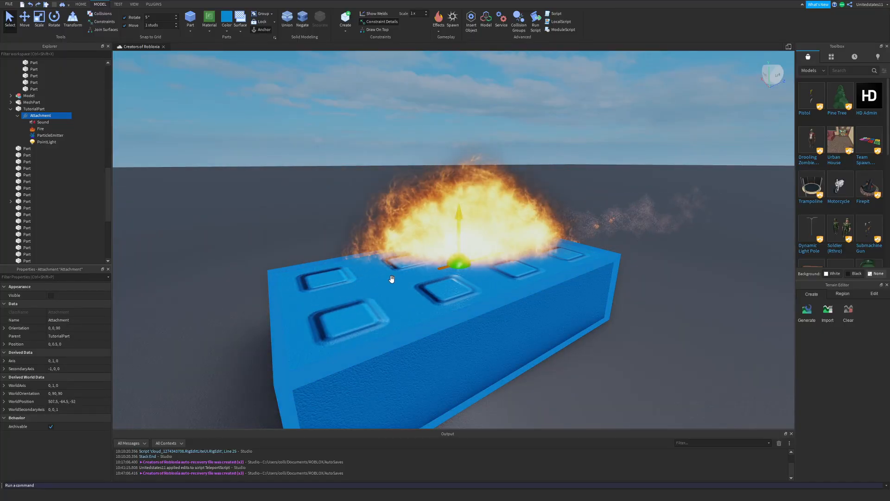
pyautogui.moveTo(391, 280); pyautogui.dragTo(345, 288, button='right')
# Delete the Fire effect from the Attachment and enable the ParticleEmitter.
pyautogui.click(40, 128)
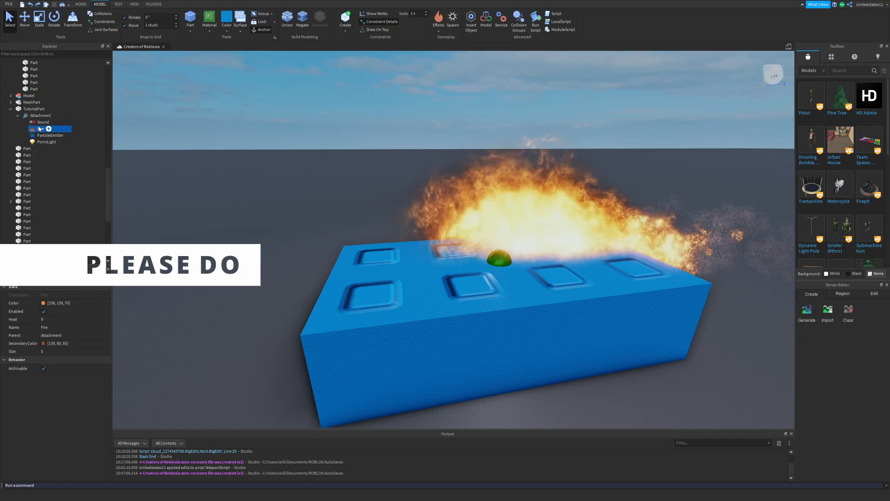
pyautogui.press('Delete')
pyautogui.click(40, 133)
pyautogui.click(40, 129)
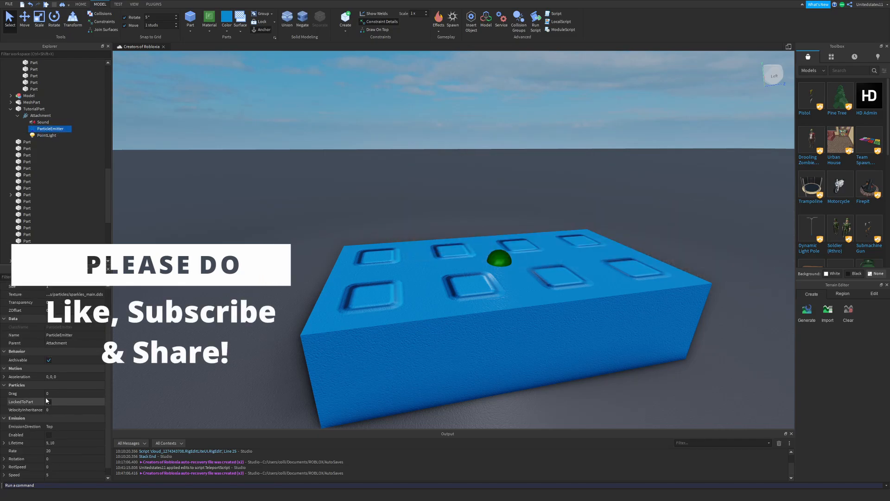
pyautogui.click(49, 435)
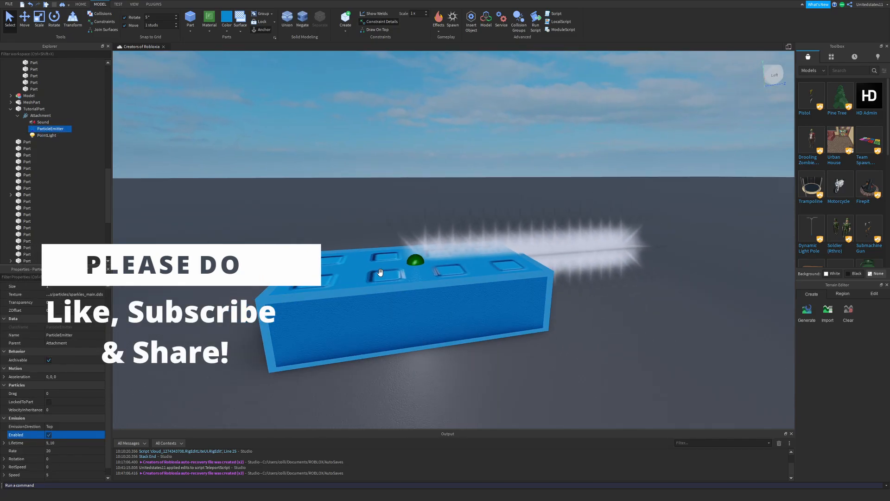
# Rotate the Attachment to orientation 0, 0, 0 so its particles shoot straight up from the part.
pyautogui.click(40, 115)
pyautogui.click(55, 19)
pyautogui.moveTo(437, 207); pyautogui.dragTo(293, 223)
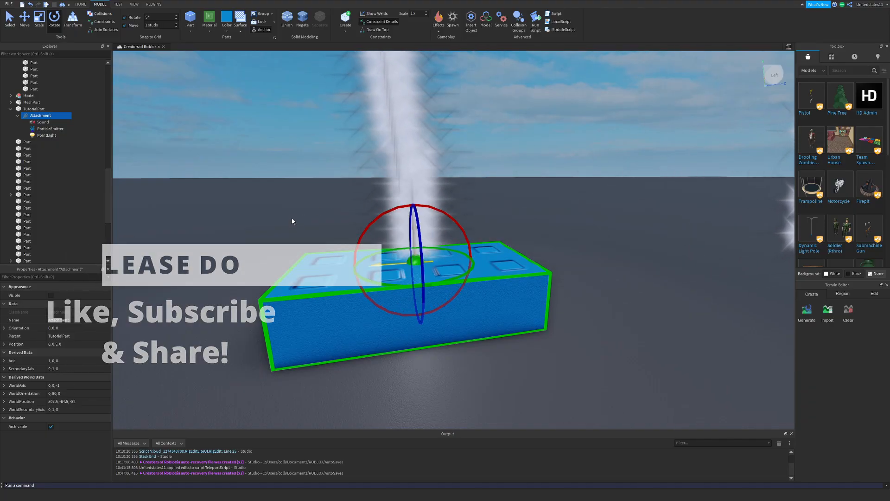
pyautogui.moveTo(293, 223); pyautogui.dragTo(280, 215, button='right')
pyautogui.scroll(-3, 280, 215)
pyautogui.click(482, 152)
pyautogui.moveTo(482, 152); pyautogui.dragTo(488, 148, button='right')
pyautogui.press('a')
pyautogui.press('w')
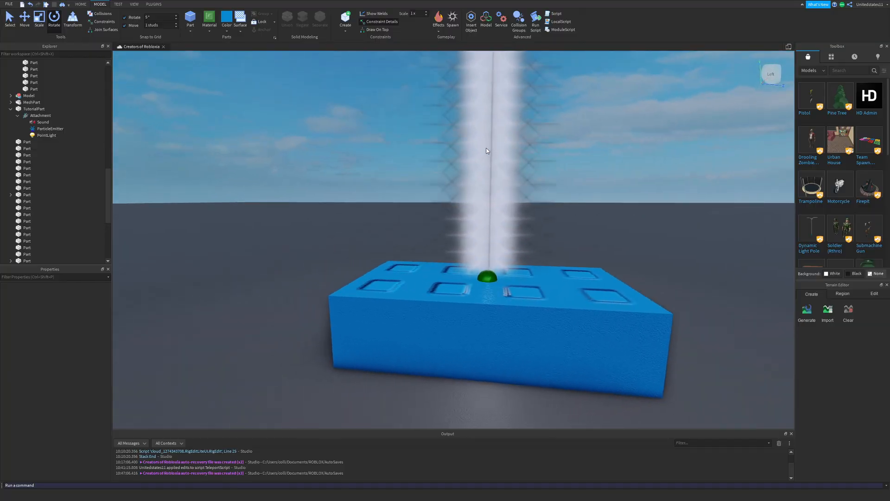
# Delete the ParticleEmitter and the Sound from the Attachment.
pyautogui.click(43, 129)
pyautogui.press('Delete')
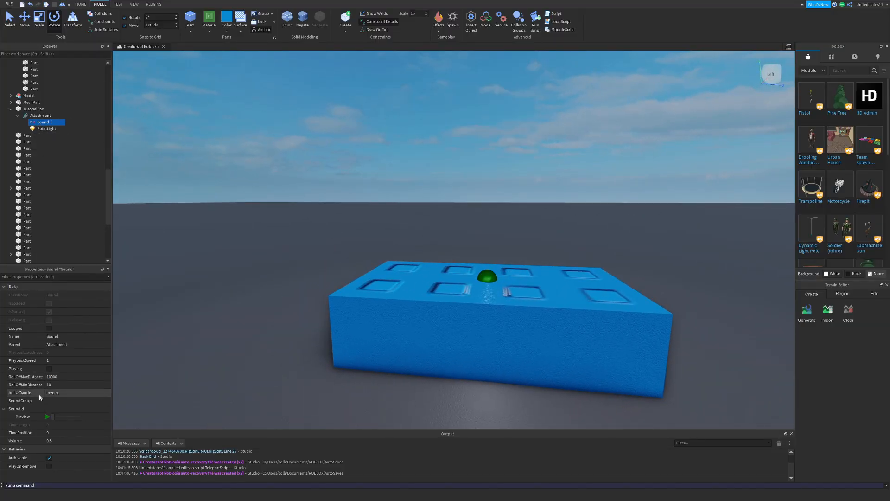
pyautogui.press('Delete')
# Set the PointLight's range to 60 and raise its brightness so it lights the ground around the part.
pyautogui.click(44, 123)
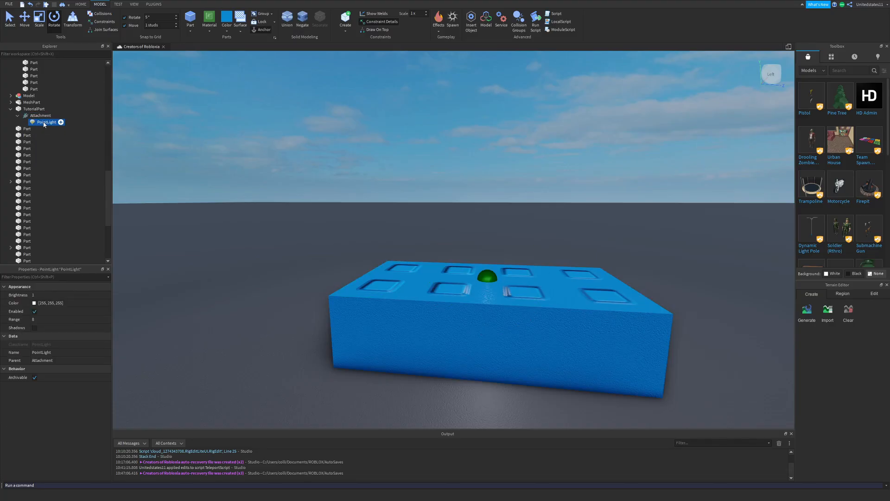
pyautogui.click(38, 319)
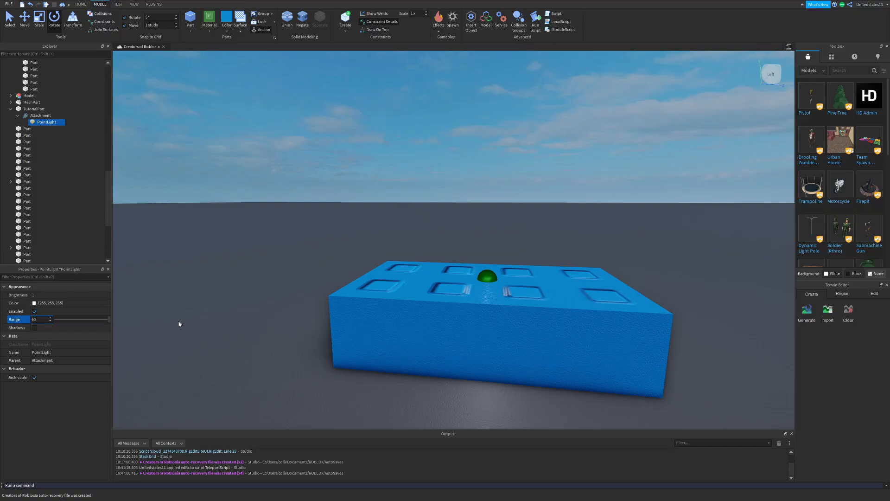
pyautogui.moveTo(324, 248); pyautogui.dragTo(337, 256, button='right')
pyautogui.scroll(-8, 337, 257)
pyautogui.scroll(4, 336, 257)
pyautogui.click(58, 296)
pyautogui.moveTo(56, 295); pyautogui.dragTo(68, 297)
pyautogui.moveTo(297, 236); pyautogui.dragTo(390, 227, button='right')
pyautogui.scroll(-6, 306, 243)
pyautogui.click(307, 242)
pyautogui.scroll(3, 473, 224)
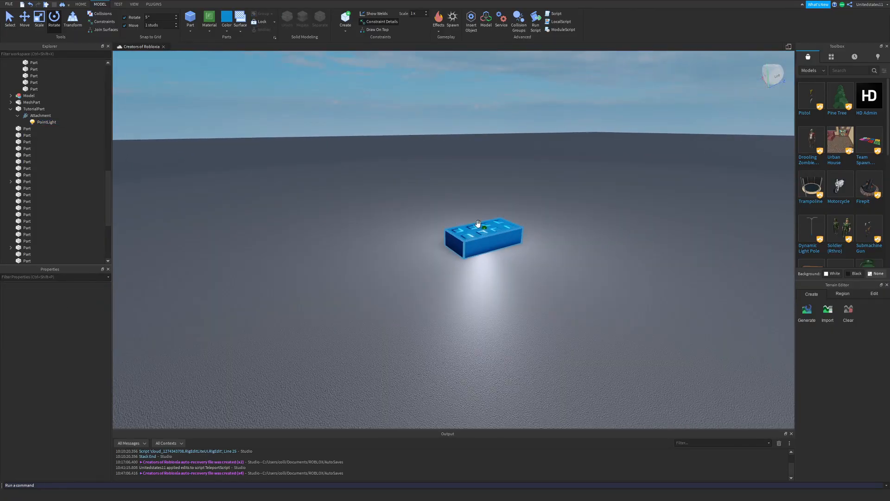
# Move TutorialPart with its attached light across the ground, and undo the changes.
pyautogui.click(478, 223)
pyautogui.moveTo(478, 223); pyautogui.dragTo(416, 277)
pyautogui.hotkey('ctrl', 'z')
pyautogui.hotkey('ctrl', 'z')
pyautogui.moveTo(426, 278); pyautogui.dragTo(427, 277, button='right')
pyautogui.press('d')
pyautogui.press('a')
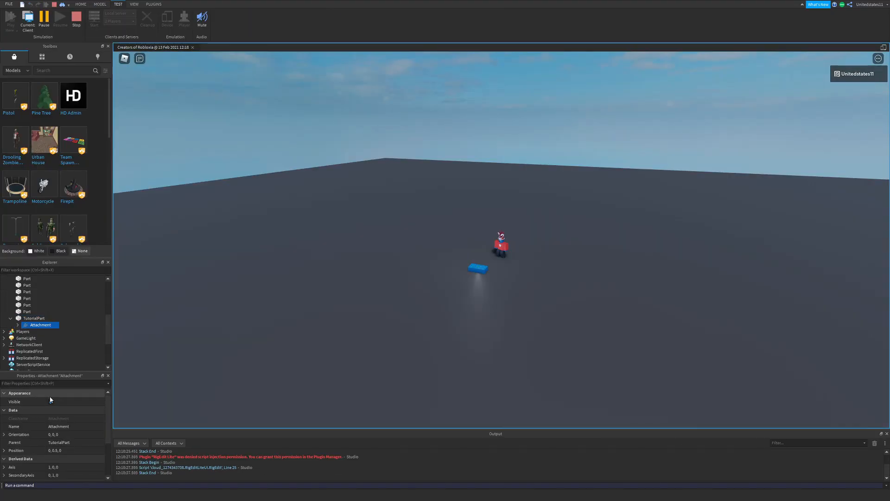
# Turn on the Attachment's Visible property during the play test.
pyautogui.click(49, 401)
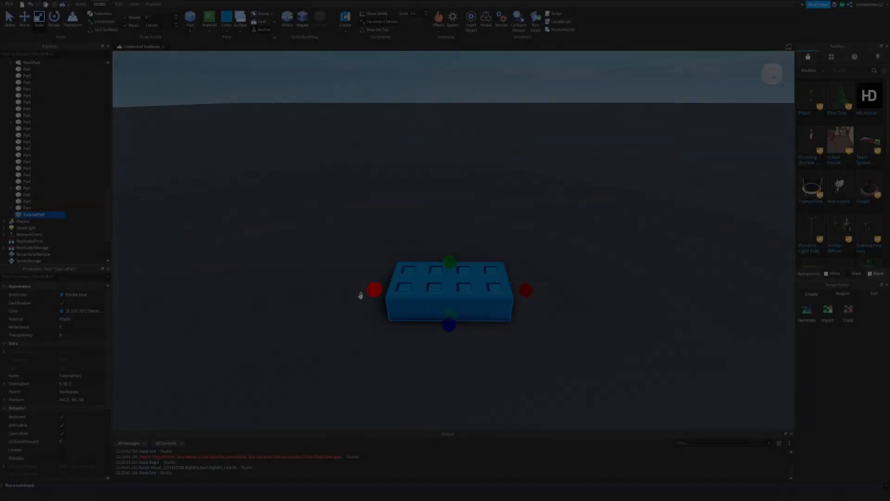
# Scale the new TutorialPart into a tall, narrow pillar floating above the ground.
pyautogui.moveTo(373, 289); pyautogui.dragTo(459, 290)
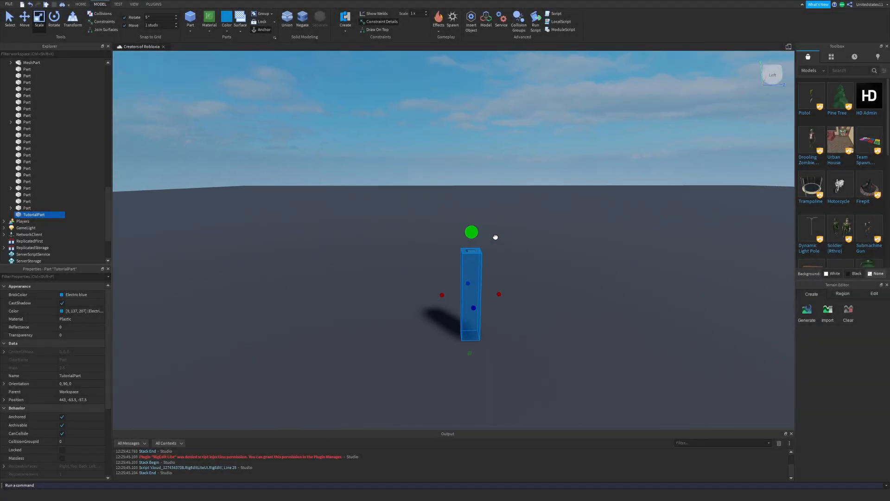
pyautogui.moveTo(495, 236); pyautogui.dragTo(494, 135)
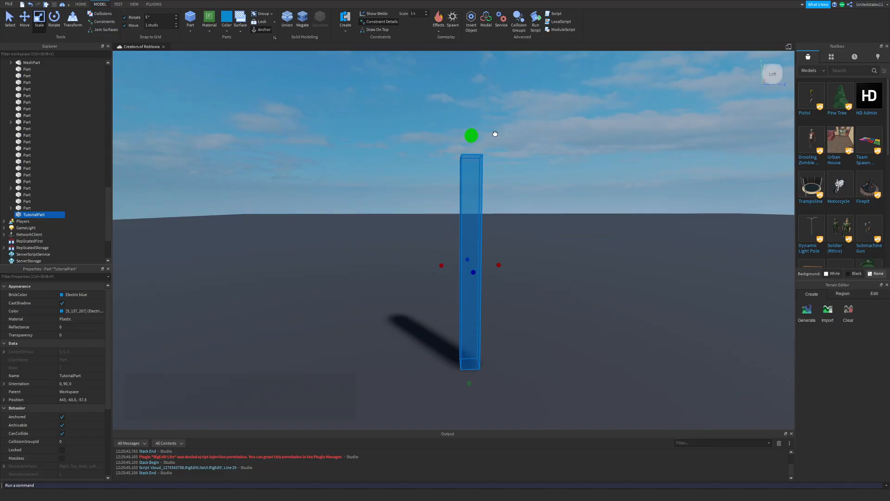
pyautogui.moveTo(467, 359); pyautogui.dragTo(465, 278)
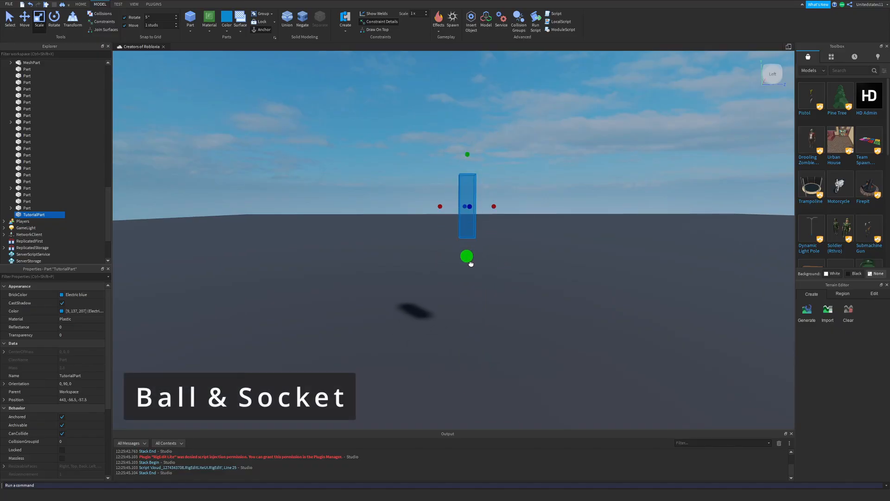
pyautogui.moveTo(468, 154); pyautogui.dragTo(466, 128)
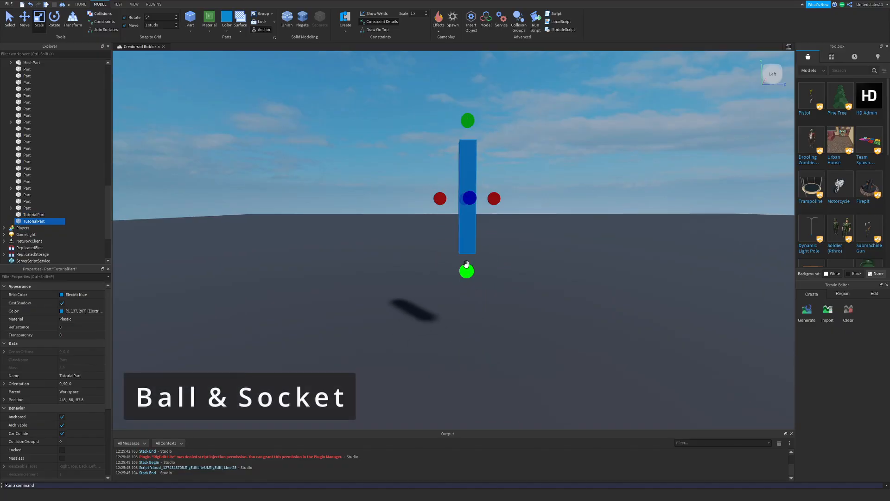
# Resize the duplicated TutorialPart into a wide, flat plate centred just below the pillar.
pyautogui.scroll(3, 469, 258)
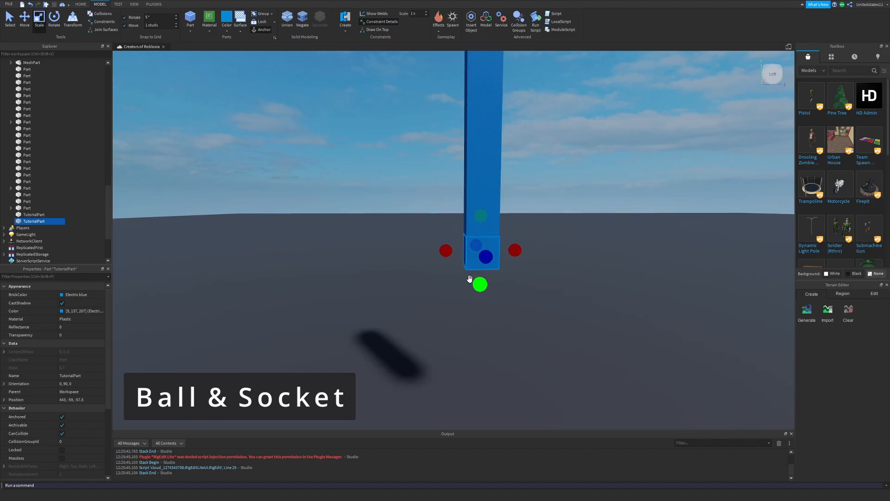
pyautogui.moveTo(481, 276); pyautogui.dragTo(482, 304)
pyautogui.moveTo(483, 208); pyautogui.dragTo(468, 246)
pyautogui.keyDown('ctrl'); pyautogui.moveTo(447, 274); pyautogui.dragTo(293, 283); pyautogui.keyUp('ctrl')
pyautogui.moveTo(304, 291); pyautogui.dragTo(377, 290, button='right')
pyautogui.keyDown('ctrl'); pyautogui.moveTo(449, 291); pyautogui.dragTo(669, 300); pyautogui.keyUp('ctrl')
pyautogui.moveTo(669, 300); pyautogui.dragTo(643, 299, button='right')
pyautogui.moveTo(587, 215); pyautogui.dragTo(488, 265, button='right')
pyautogui.click(510, 278)
# Create a BallSocketConstraint between the centre of the pillar's underside and the centre of the plate's top face.
pyautogui.click(350, 40)
pyautogui.moveTo(429, 191); pyautogui.dragTo(439, 177, button='right')
pyautogui.press('w')
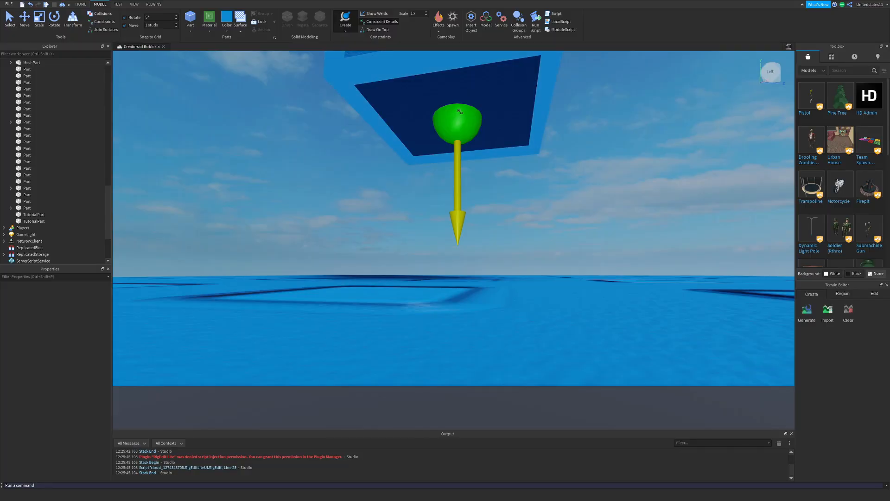
pyautogui.click(459, 112)
pyautogui.moveTo(459, 112); pyautogui.dragTo(458, 195, button='right')
pyautogui.click(457, 302)
pyautogui.moveTo(519, 285); pyautogui.dragTo(524, 268, button='right')
pyautogui.scroll(-3, 525, 264)
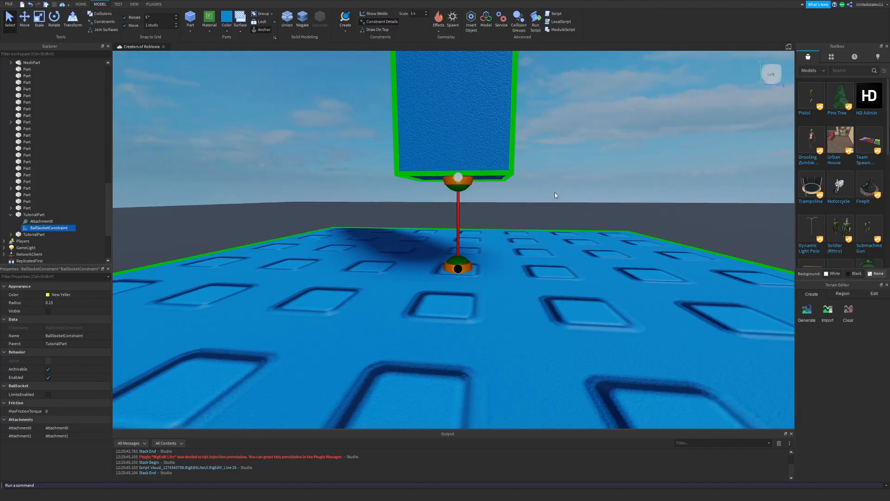
pyautogui.scroll(-5, 533, 231)
pyautogui.click(505, 280)
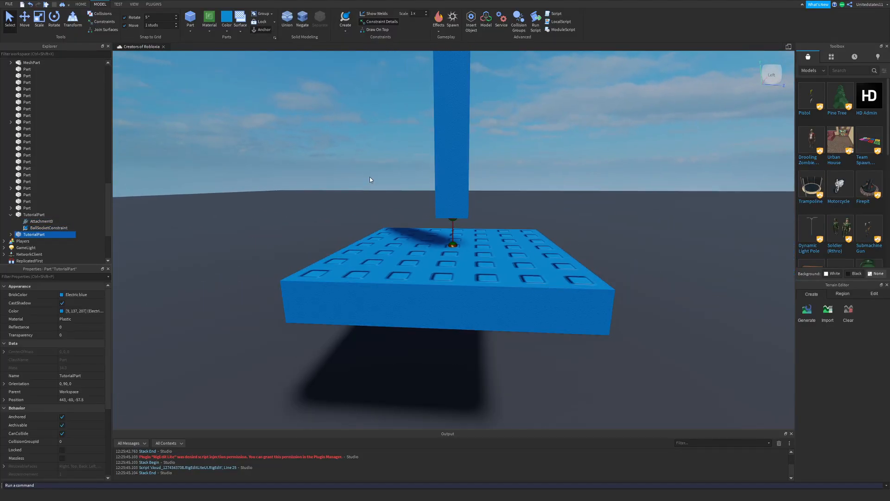
# Duplicate the pillar and plate together with their ball socket constraint, and move the copy beside the original.
pyautogui.scroll(-5, 441, 173)
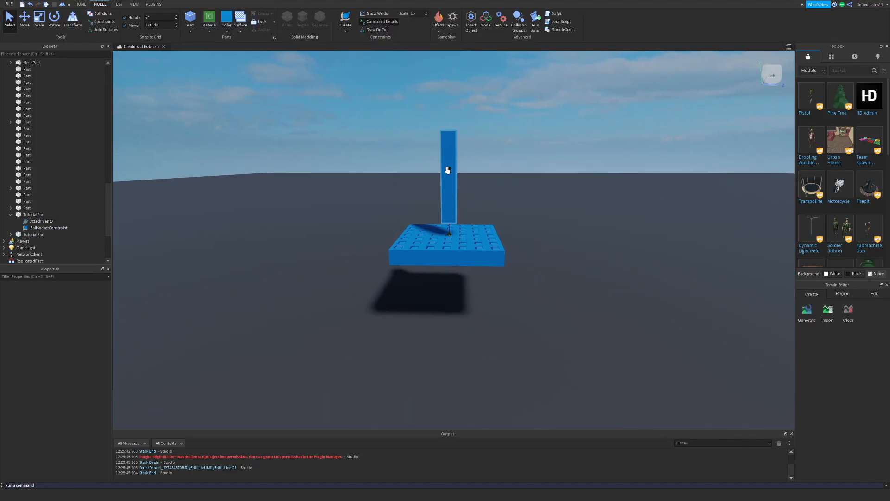
pyautogui.click(455, 199)
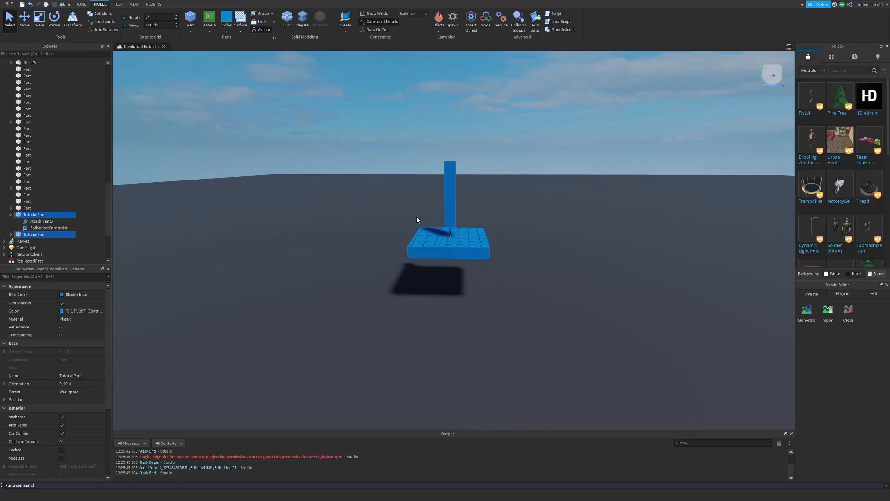
pyautogui.scroll(3, 434, 228)
pyautogui.click(24, 19)
pyautogui.hotkey('ctrl', 'd')
pyautogui.moveTo(562, 173); pyautogui.dragTo(461, 190)
pyautogui.press('a')
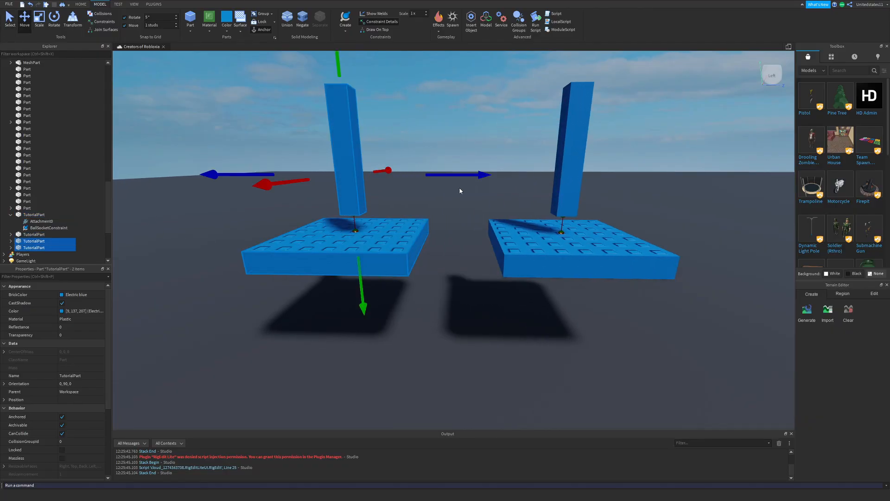
# Delete the ball socket constraint and both of its attachments from the copied pillar and plate.
pyautogui.click(445, 189)
pyautogui.moveTo(349, 182); pyautogui.dragTo(351, 153, button='right')
pyautogui.click(352, 147)
pyautogui.press('a')
pyautogui.press('w')
pyautogui.click(453, 235)
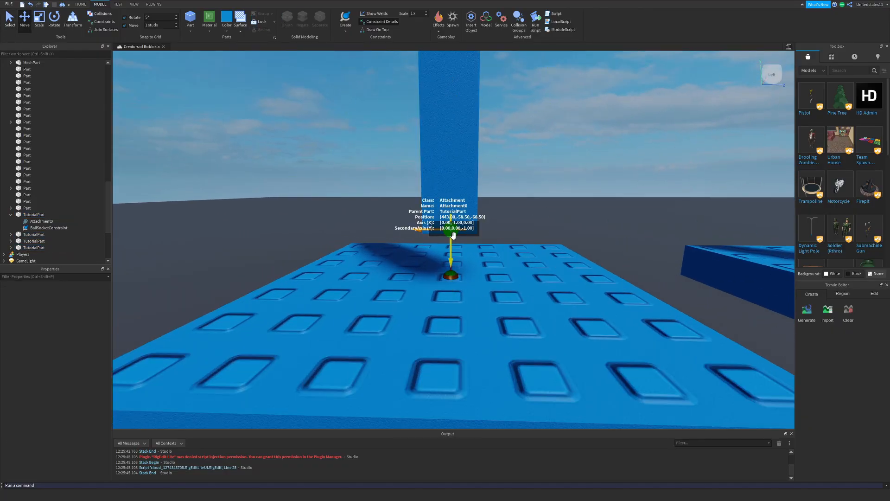
pyautogui.click(453, 235)
pyautogui.keyDown('ctrl'); pyautogui.click(452, 277); pyautogui.keyUp('ctrl')
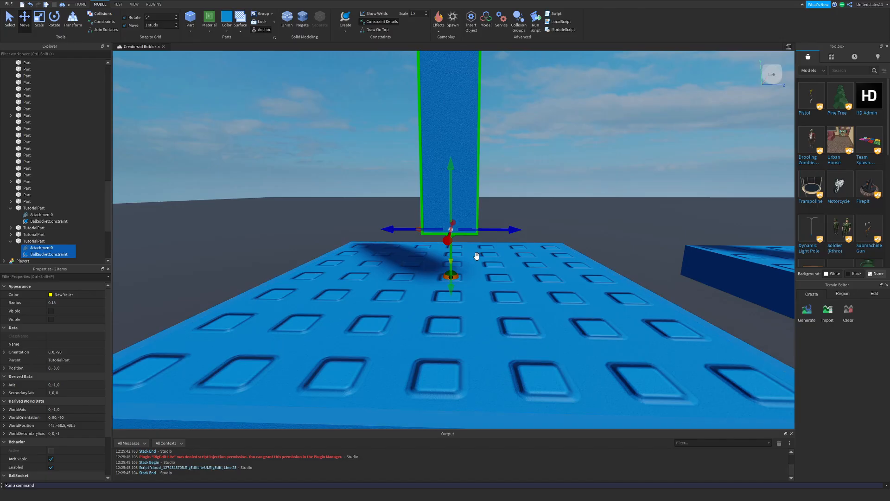
pyautogui.press('Delete')
pyautogui.click(452, 277)
pyautogui.press('Delete')
# Move the copied pillar beneath its plate and raise the two parts together.
pyautogui.scroll(-3, 448, 214)
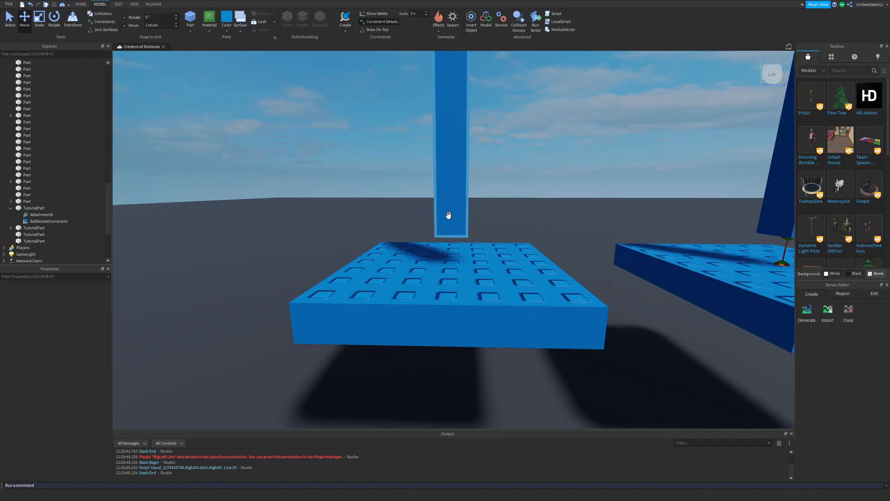
pyautogui.scroll(-3, 448, 215)
pyautogui.moveTo(448, 214); pyautogui.dragTo(448, 202, button='right')
pyautogui.click(448, 202)
pyautogui.moveTo(446, 119); pyautogui.dragTo(449, 224)
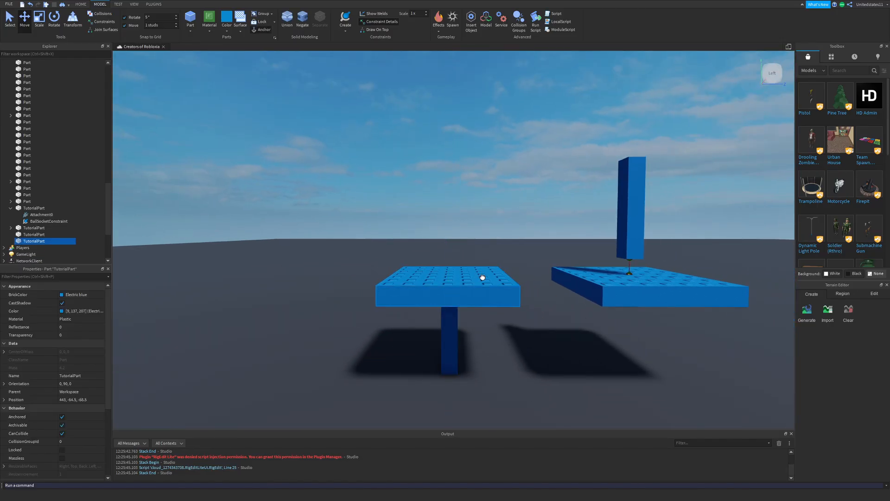
pyautogui.click(482, 277)
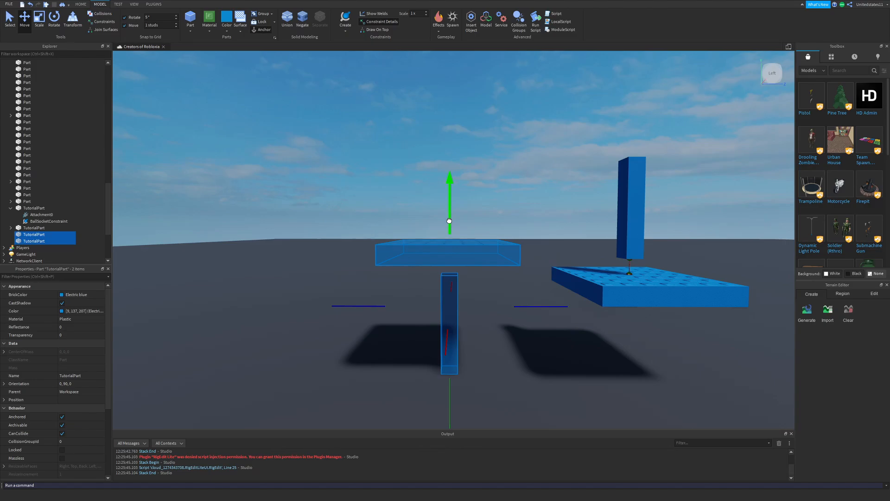
pyautogui.click(479, 352)
# Create a BallSocketConstraint between the centre of the copied plate's underside and the centre of the pillar's top face.
pyautogui.scroll(5, 480, 352)
pyautogui.click(344, 20)
pyautogui.scroll(5, 423, 264)
pyautogui.moveTo(424, 258); pyautogui.dragTo(473, 278, button='right')
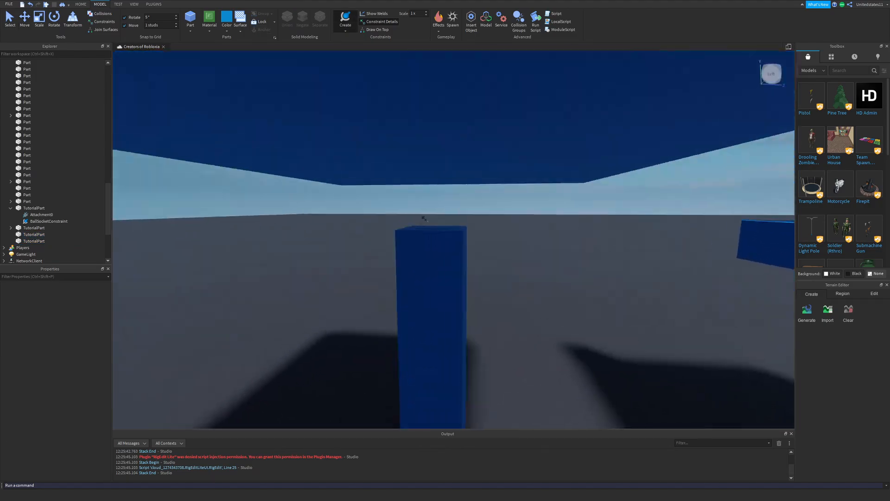
pyautogui.click(434, 199)
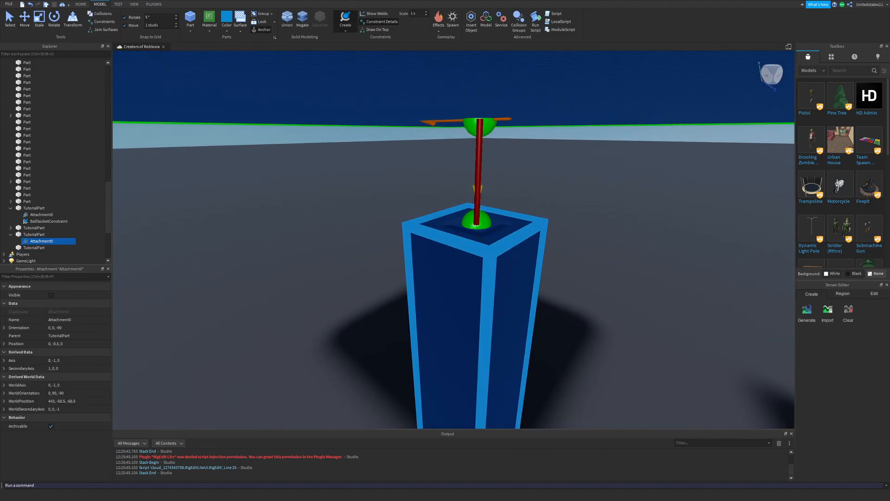
pyautogui.click(478, 224)
pyautogui.moveTo(480, 234); pyautogui.dragTo(495, 179, button='right')
pyautogui.scroll(-6, 495, 178)
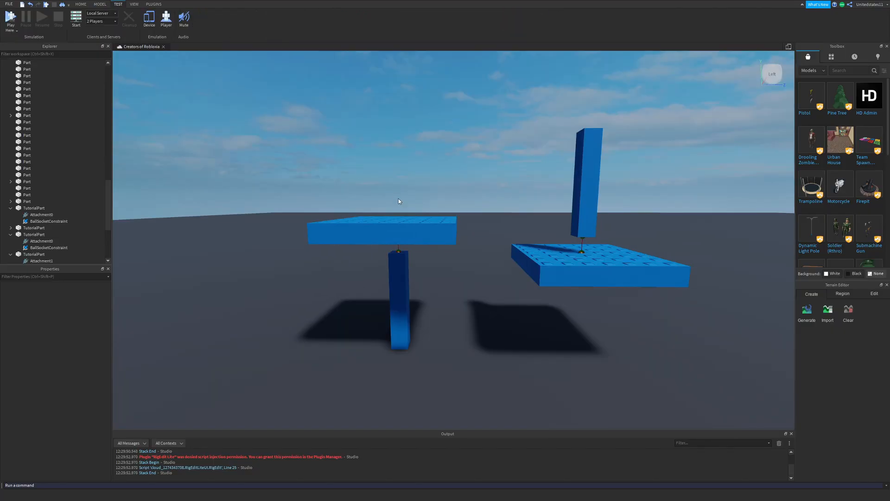
# Unanchor both plates and start a playtest.
pyautogui.click(440, 232)
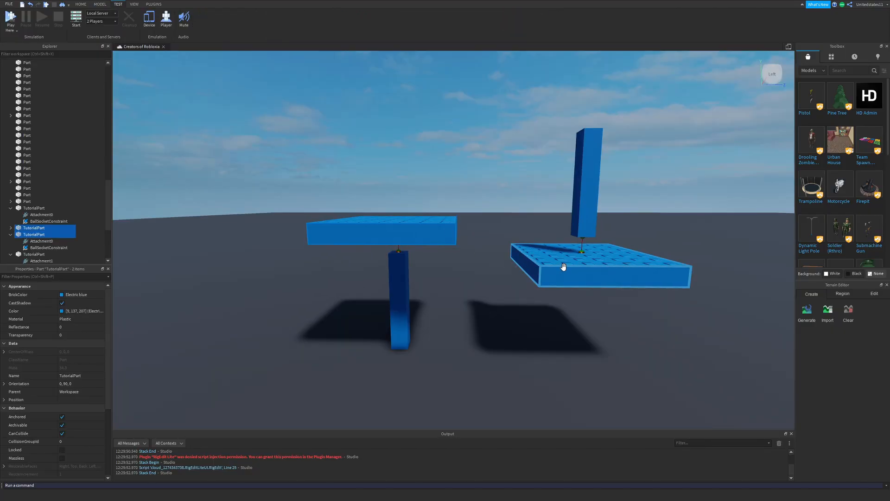
pyautogui.click(100, 4)
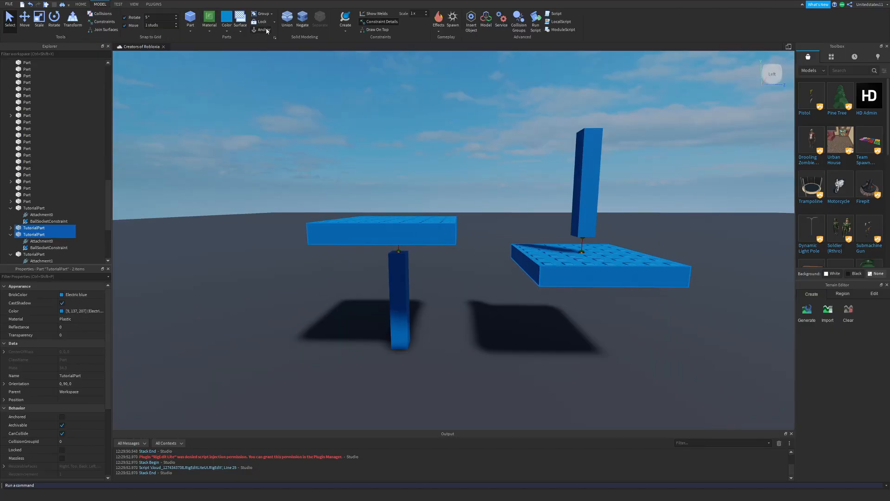
pyautogui.press('F5')
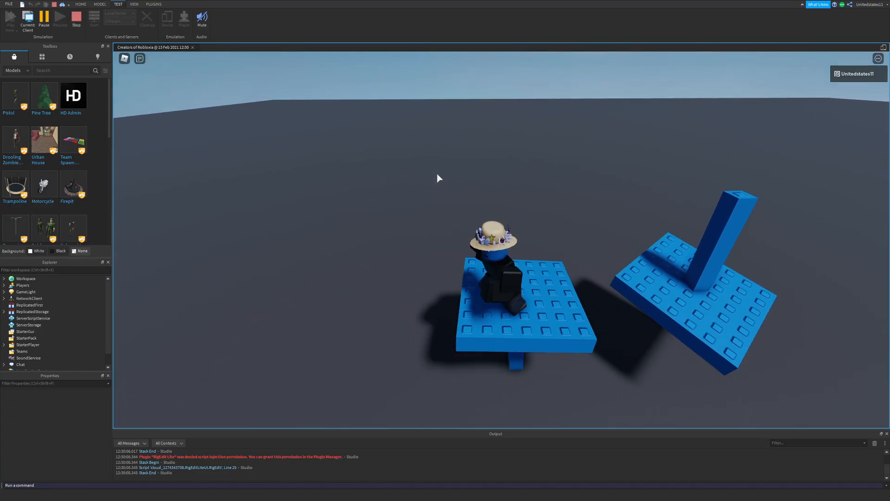
# Test the ball socket joints by walking the avatar on and around the jointed plates.
pyautogui.press('s')
pyautogui.moveTo(436, 174); pyautogui.dragTo(437, 174, button='right')
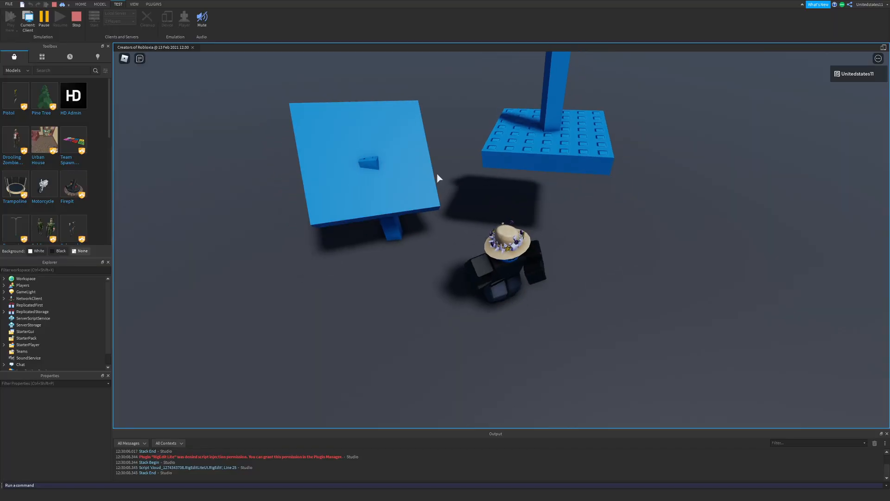
pyautogui.press('s')
pyautogui.moveTo(437, 173); pyautogui.dragTo(437, 173, button='right')
pyautogui.press('w')
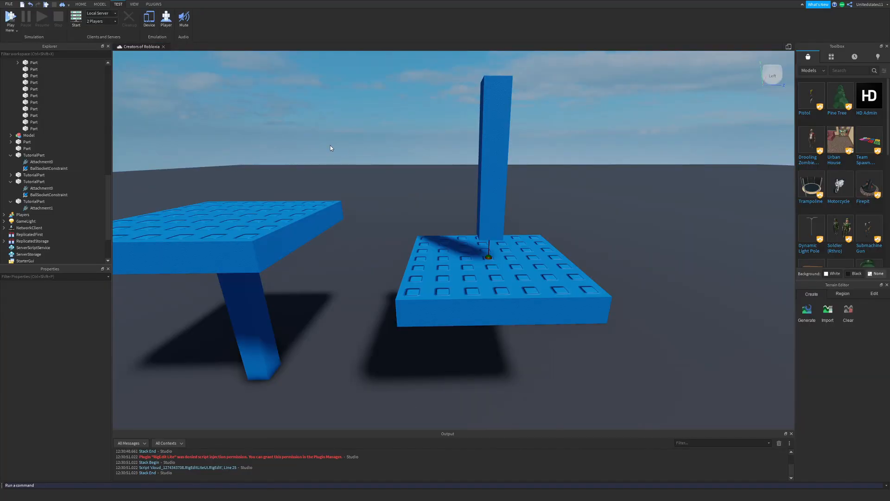
# Set the Radius to 1 on the BallSocketConstraint joining the upright pillar to the plate hanging below it.
pyautogui.click(488, 256)
pyautogui.press('f')
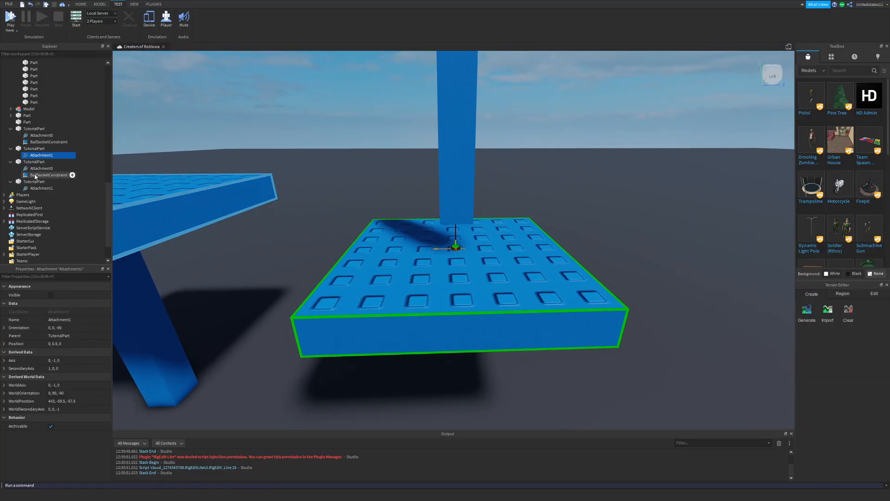
pyautogui.click(36, 176)
pyautogui.scroll(4, 491, 220)
pyautogui.click(546, 174)
pyautogui.moveTo(510, 241); pyautogui.dragTo(535, 162, button='right')
pyautogui.scroll(2, 545, 173)
pyautogui.click(466, 203)
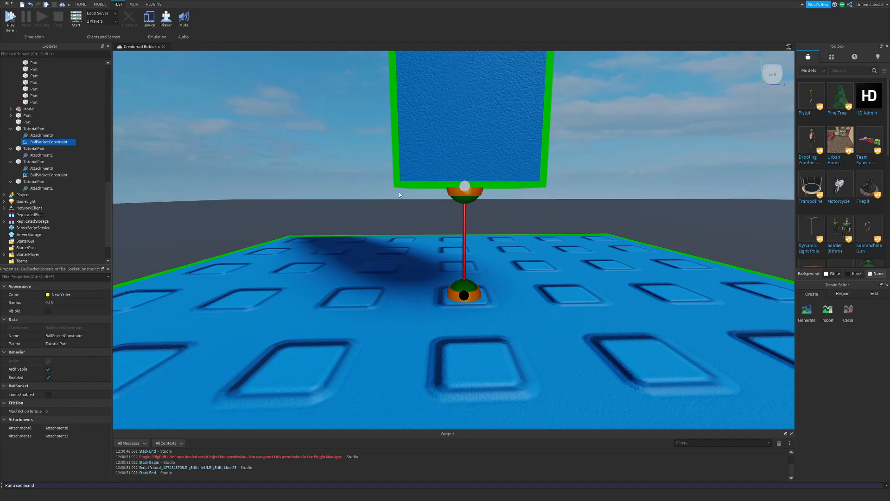
pyautogui.click(55, 303)
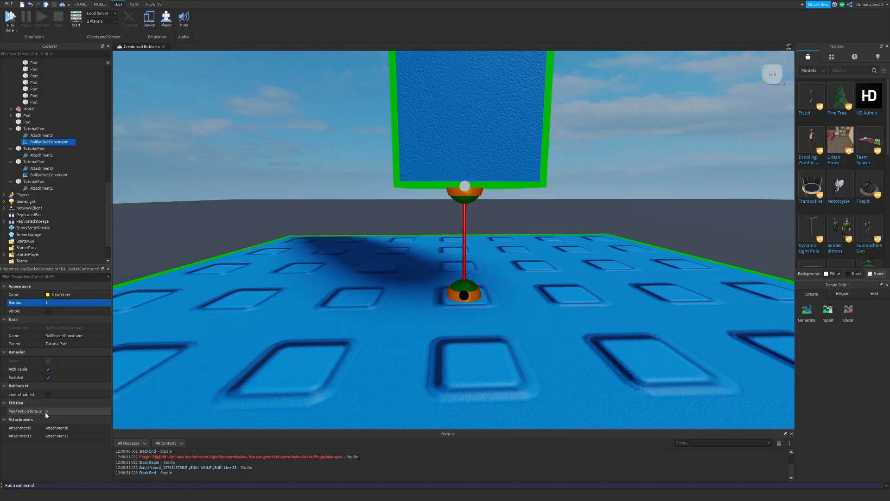
# Enable limits on this ball socket constraint and try an UpperAngle of 50 before settling on 30.
pyautogui.click(47, 394)
pyautogui.moveTo(287, 344); pyautogui.dragTo(287, 343, button='right')
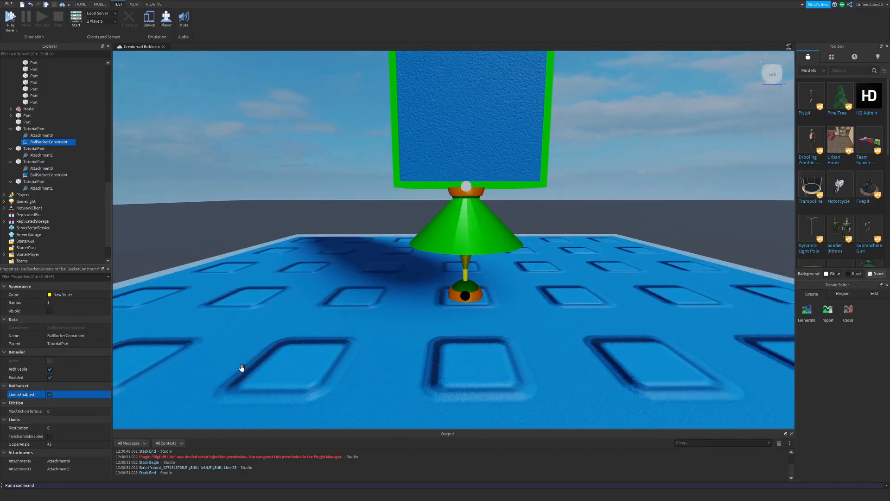
pyautogui.click(56, 444)
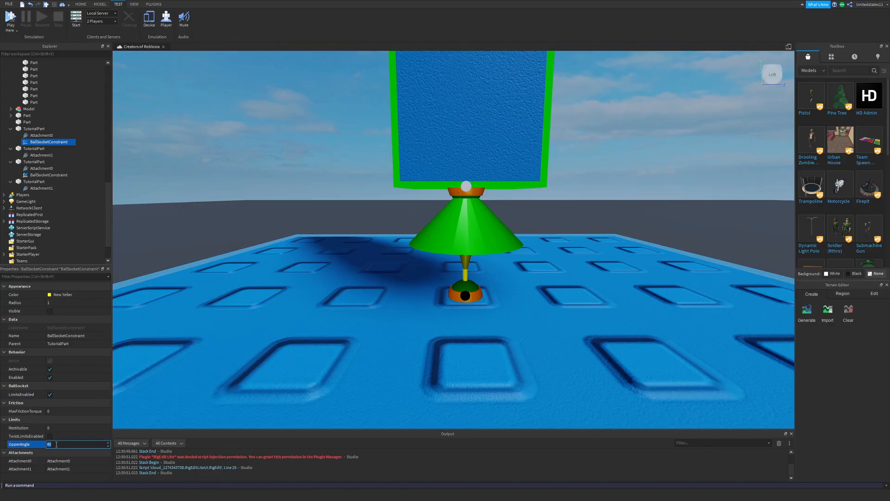
pyautogui.write('50')
pyautogui.press('Return')
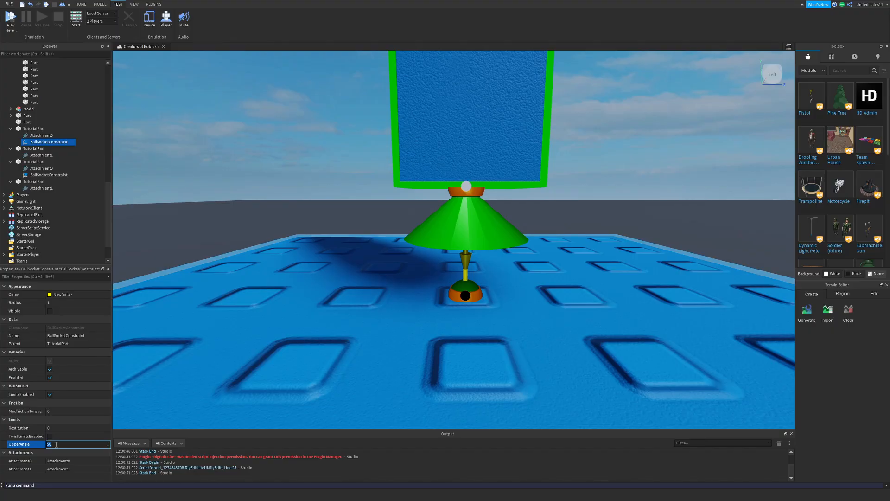
pyautogui.write('30')
pyautogui.press('Return')
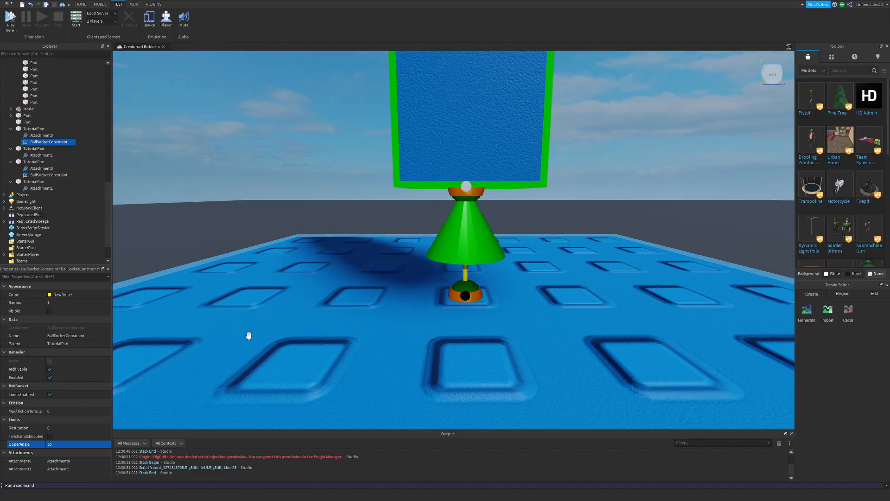
pyautogui.moveTo(246, 336); pyautogui.dragTo(245, 353, button='right')
pyautogui.scroll(-5, 245, 346)
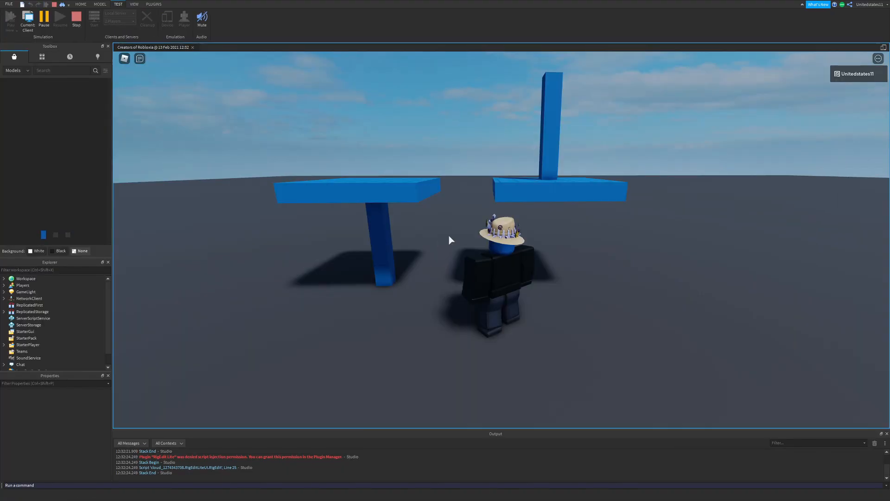
# Test the angle-limited joint in the playtest by jumping the avatar onto the plate hanging below the pillar.
pyautogui.press('w')
pyautogui.press('s')
pyautogui.press('d')
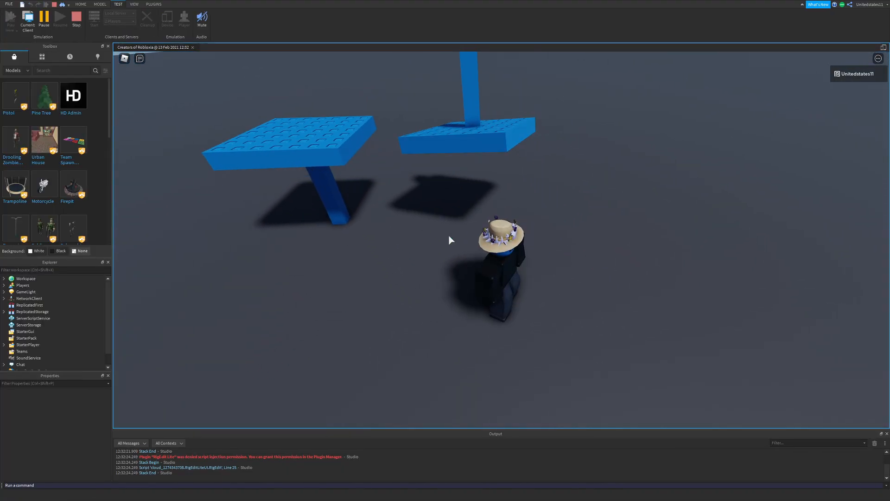
pyautogui.press('w')
pyautogui.press('space')
pyautogui.press('a')
pyautogui.press('s')
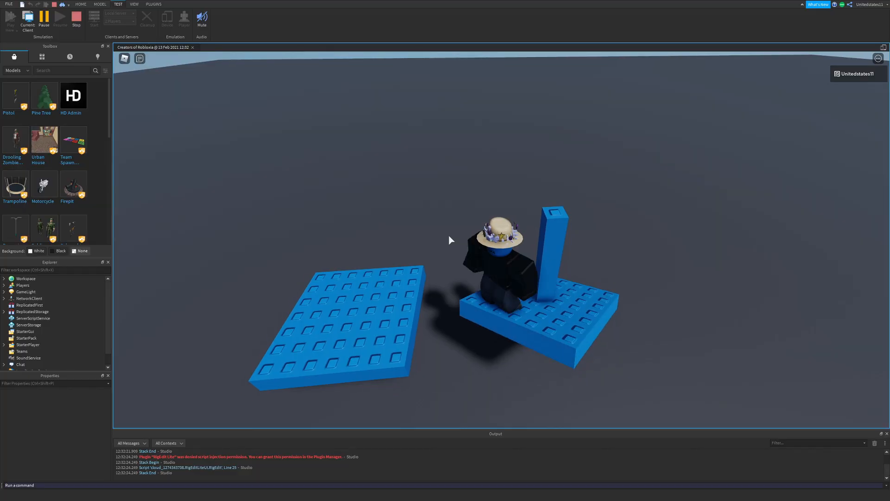
# Test the other joint by jumping the avatar onto the plate that rests above its pillar.
pyautogui.press('s')
pyautogui.moveTo(449, 235); pyautogui.dragTo(449, 235, button='right')
pyautogui.press('w')
pyautogui.press('a')
pyautogui.press('space')
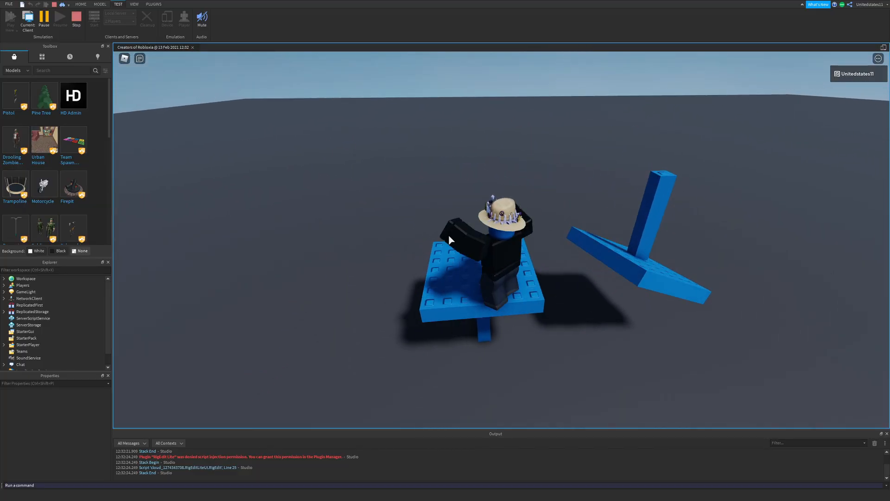
pyautogui.press('s')
pyautogui.press('d')
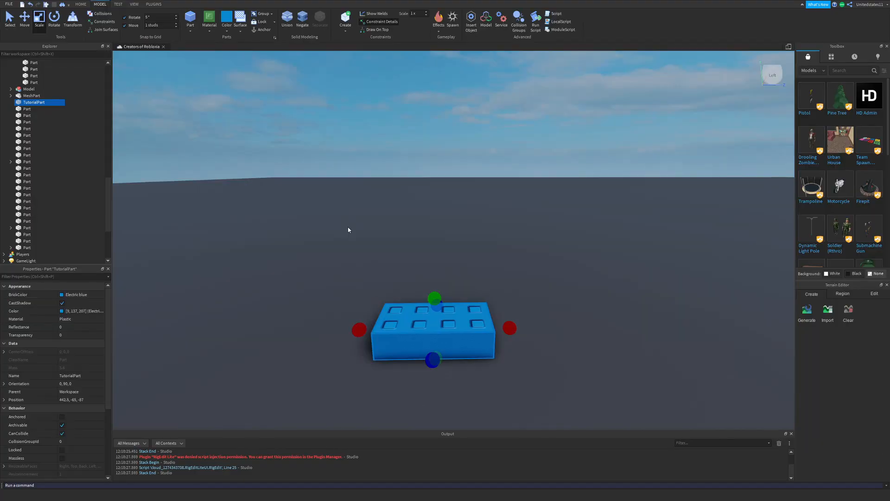
# Shorten the TutorialPart into a small base block and shape a duplicate into a tall, narrow post at one end.
pyautogui.moveTo(509, 329); pyautogui.dragTo(443, 328)
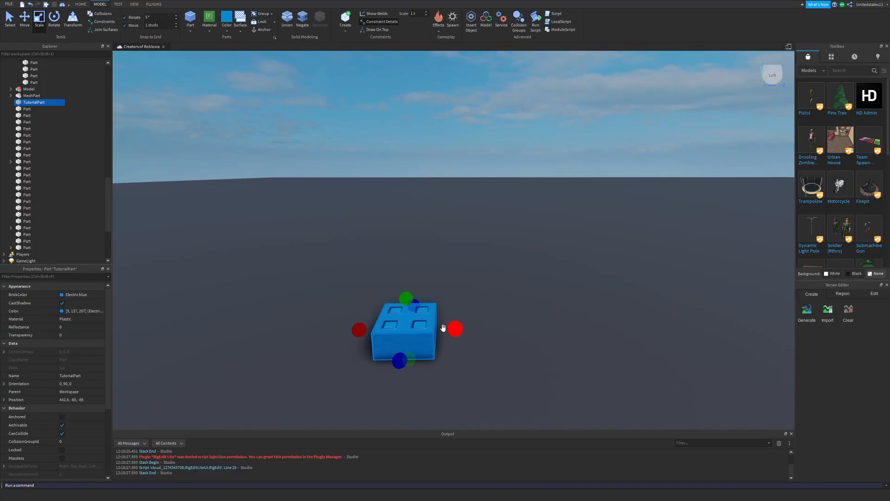
pyautogui.moveTo(391, 298); pyautogui.dragTo(374, 204)
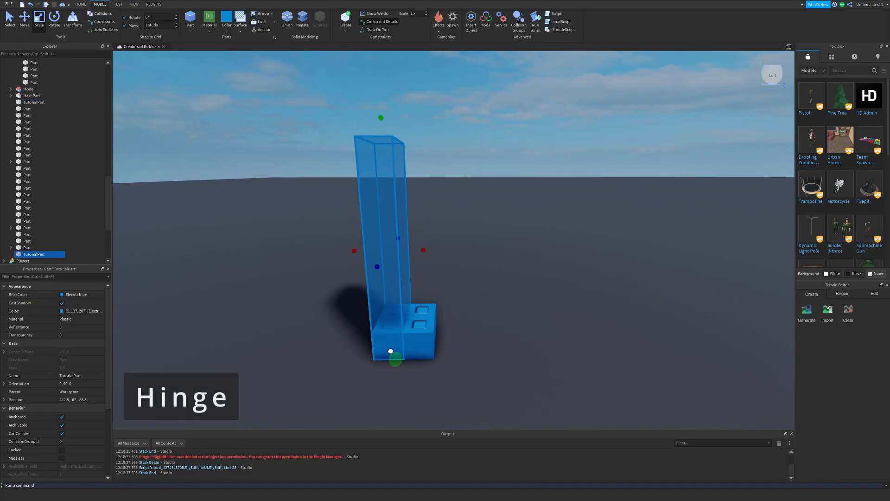
# Place a copy of the base block at the top of the post and stretch another duplicate into a wide, thin door panel.
pyautogui.press('f')
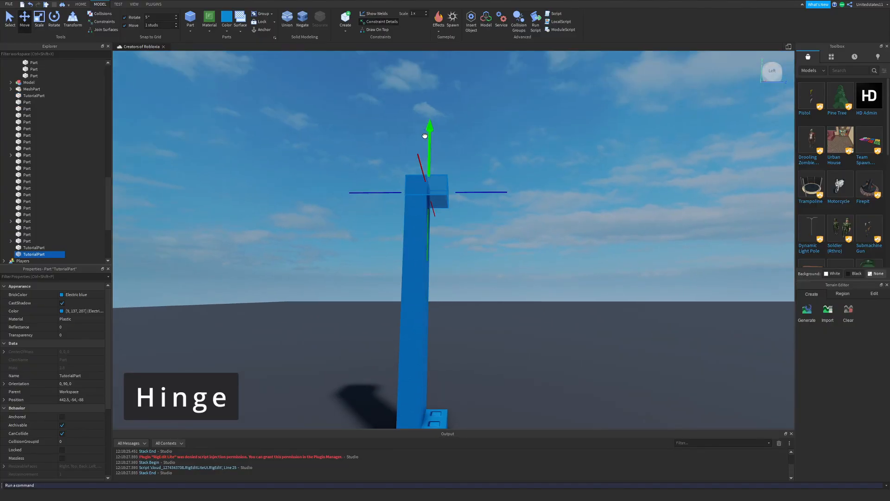
pyautogui.hotkey('ctrl', '3')
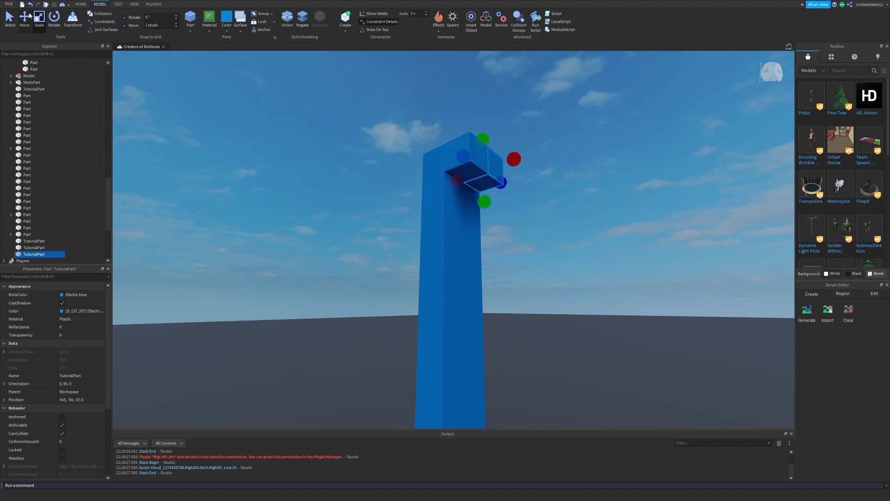
pyautogui.click(24, 19)
pyautogui.hotkey('ctrl', '3')
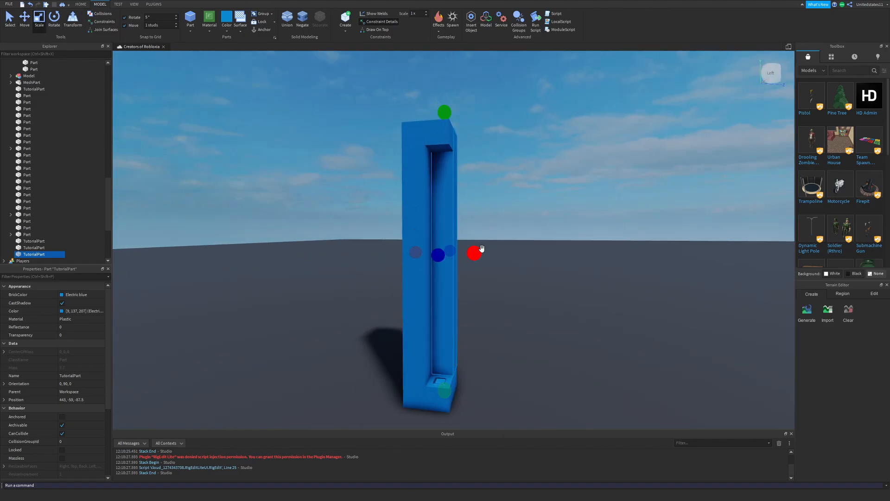
pyautogui.moveTo(482, 249); pyautogui.dragTo(700, 254)
# Lengthen the frame's top block and base block outward under and over the door panel.
pyautogui.click(449, 152)
pyautogui.moveTo(449, 152); pyautogui.dragTo(495, 143)
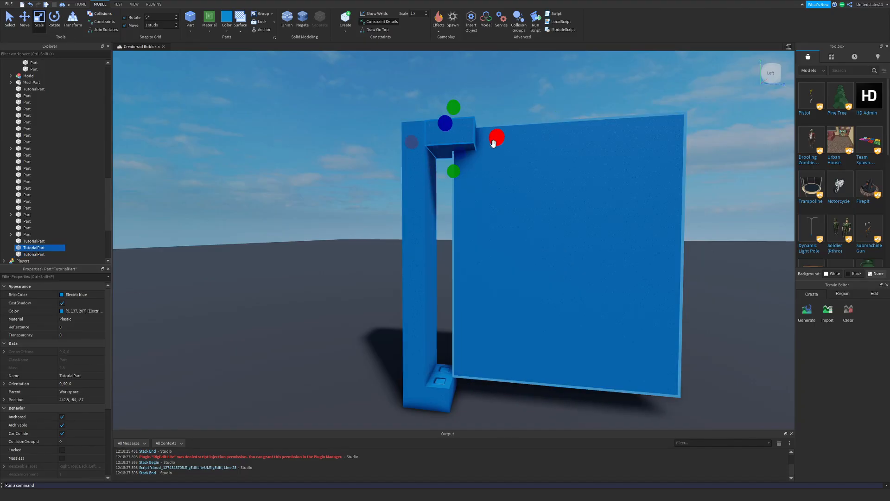
pyautogui.click(453, 382)
# Shorten the door panel at its upper and lower edges to leave clearance from the frame's two blocks.
pyautogui.click(546, 135)
pyautogui.moveTo(558, 102); pyautogui.dragTo(554, 119)
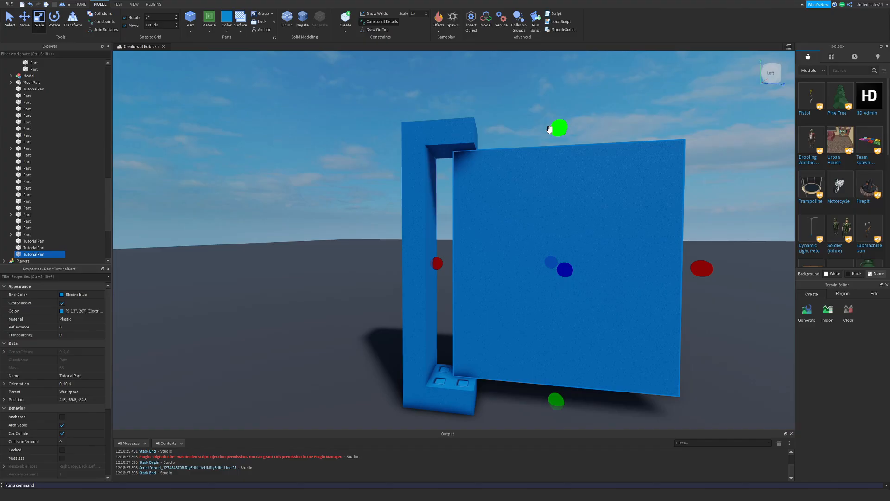
pyautogui.moveTo(553, 410); pyautogui.dragTo(554, 384)
pyautogui.click(510, 386)
pyautogui.press('w')
pyautogui.moveTo(510, 386); pyautogui.dragTo(510, 385, button='right')
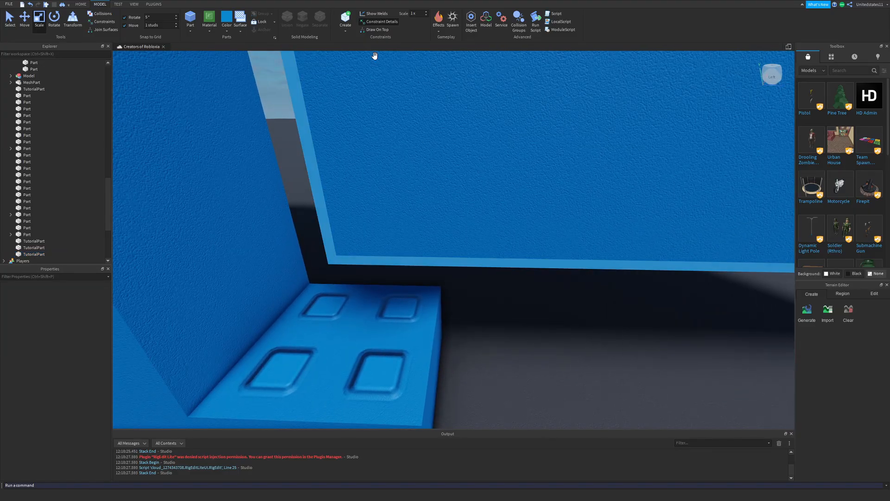
pyautogui.click(409, 136)
pyautogui.moveTo(346, 161); pyautogui.dragTo(347, 161, button='right')
pyautogui.press('e')
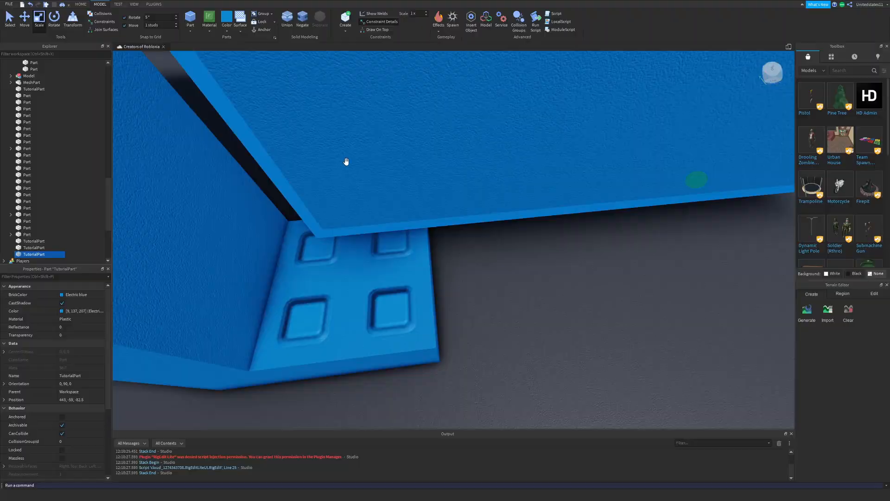
# Select the three blocks of the door frame, leaving out the door panel, and anchor them.
pyautogui.scroll(-3, 346, 161)
pyautogui.click(413, 265)
pyautogui.keyDown('ctrl'); pyautogui.click(343, 196); pyautogui.keyUp('ctrl')
pyautogui.scroll(-2, 343, 197)
pyautogui.moveTo(389, 126); pyautogui.dragTo(389, 126, button='right')
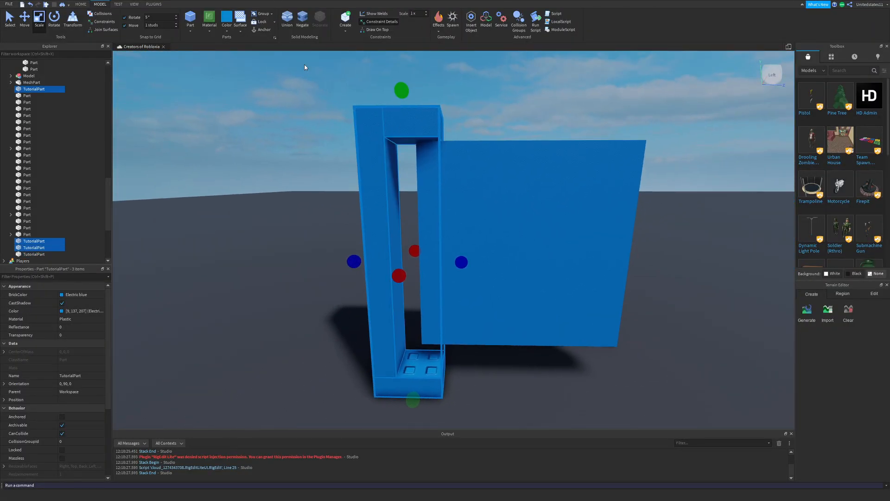
pyautogui.click(443, 78)
# Start a hinge constraint at the frame's base block and set the movement snap increment to 0.5 studs.
pyautogui.scroll(5, 443, 78)
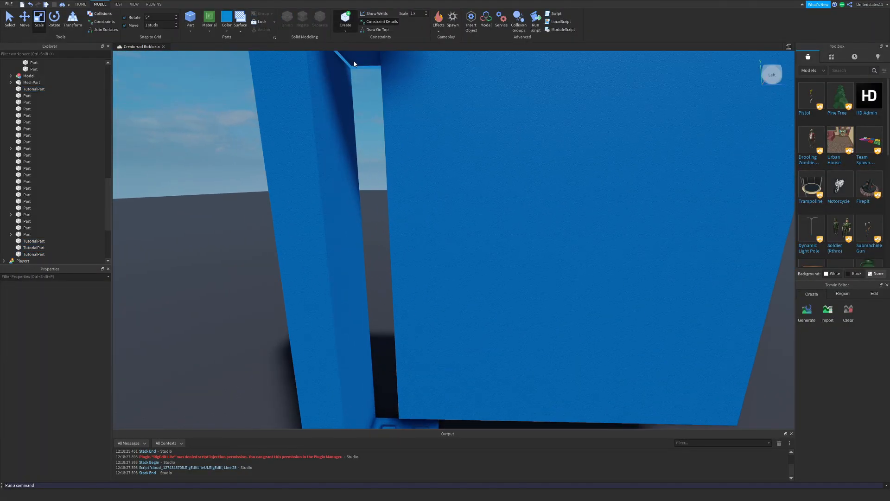
pyautogui.click(353, 51)
pyautogui.moveTo(444, 160); pyautogui.dragTo(444, 160, button='right')
pyautogui.scroll(3, 444, 160)
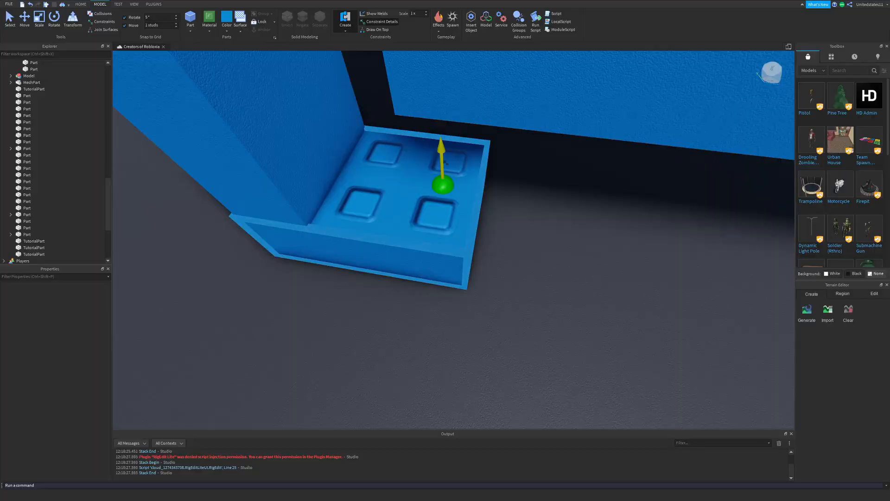
pyautogui.click(156, 26)
pyautogui.write('5')
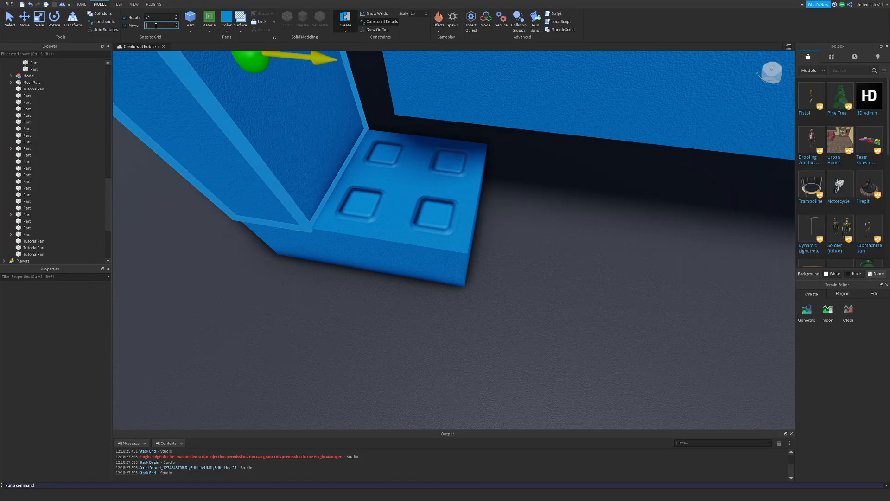
pyautogui.press('Return')
# Connect the frame's base block to the underside of the door panel with a vertical hinge constraint.
pyautogui.click(455, 160)
pyautogui.moveTo(455, 160); pyautogui.dragTo(439, 147, button='right')
pyautogui.click(439, 148)
pyautogui.scroll(-3, 440, 147)
pyautogui.click(359, 162)
pyautogui.moveTo(358, 162); pyautogui.dragTo(358, 162, button='right')
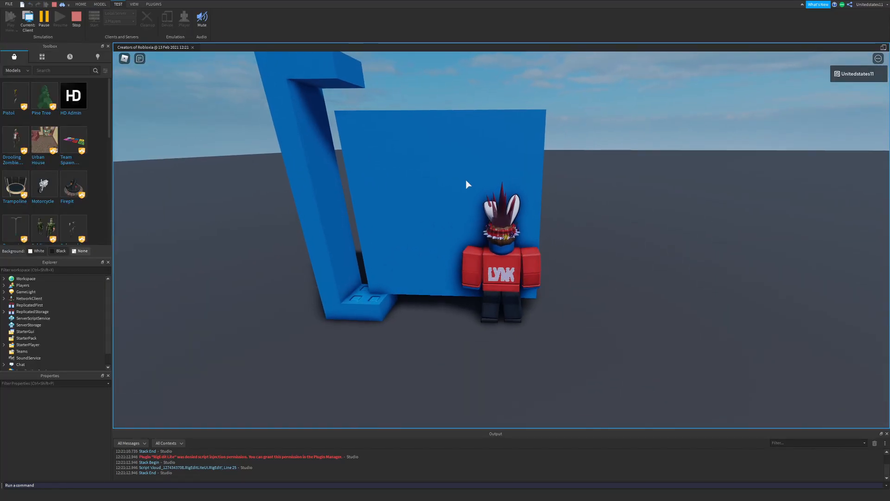
# Playtest the hinged door by walking the avatar into it from several sides, and stop the test.
pyautogui.press('d')
pyautogui.moveTo(469, 185); pyautogui.dragTo(466, 181, button='right')
pyautogui.press('w')
pyautogui.press('d')
pyautogui.press('s')
pyautogui.press('w')
pyautogui.press('s')
pyautogui.press('w')
pyautogui.press('s')
pyautogui.press('w')
pyautogui.press('s')
pyautogui.press('w')
pyautogui.press('s')
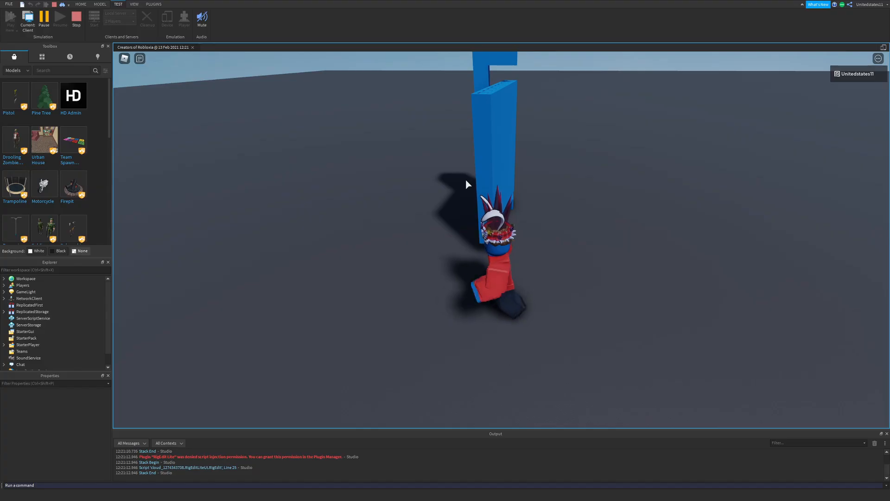
pyautogui.press('s')
pyautogui.hotkey('shift', 'F5')
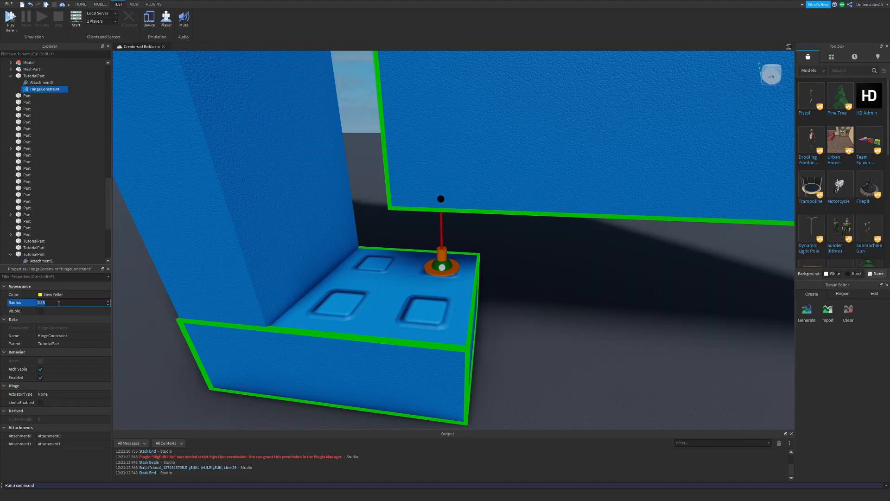
# Set the hinge constraint's radius to 1 and check its Visible option.
pyautogui.write('1')
pyautogui.click(40, 311)
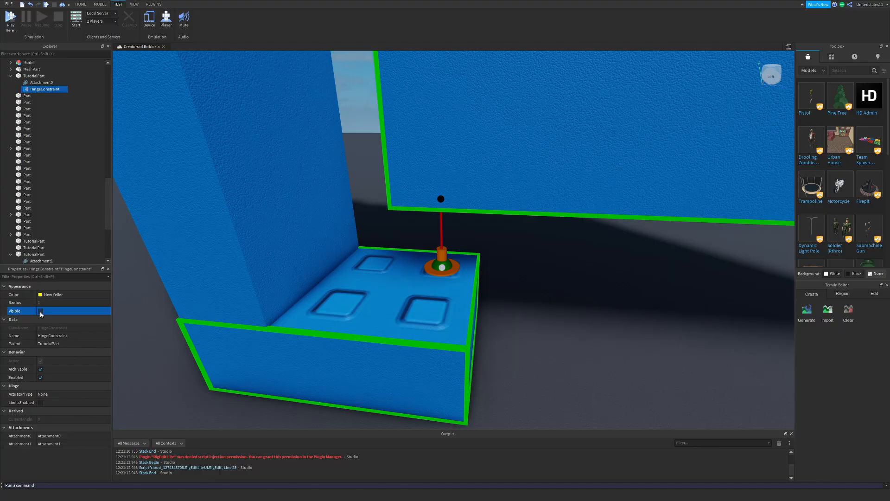
pyautogui.moveTo(200, 352); pyautogui.dragTo(200, 353, button='right')
pyautogui.press('s')
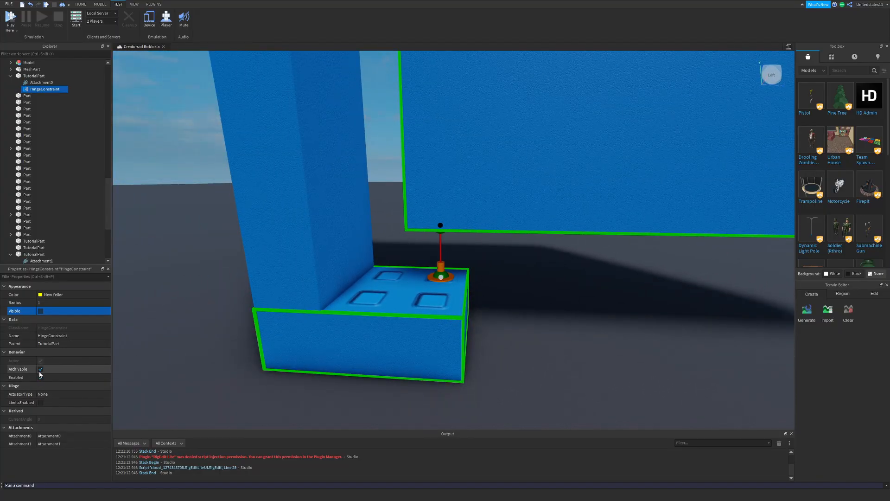
# Try the Motor and Servo actuator types on the hinge constraint.
pyautogui.click(44, 402)
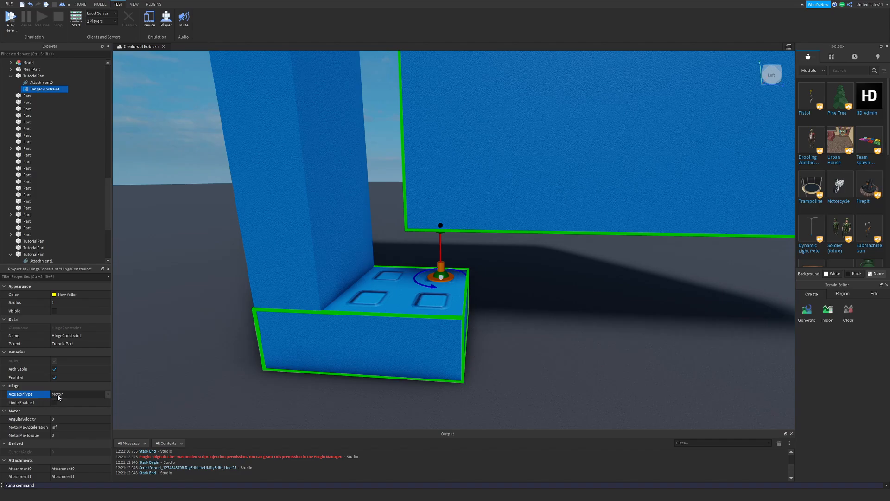
pyautogui.click(61, 394)
pyautogui.click(59, 409)
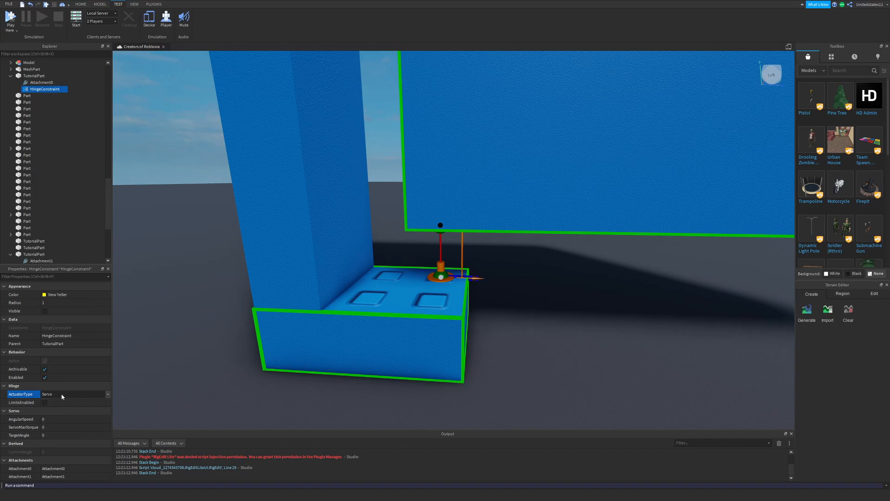
# Return the hinge's actuator type to None and enable its limits with lower angle -45 and upper angle 45.
pyautogui.click(59, 394)
pyautogui.click(46, 401)
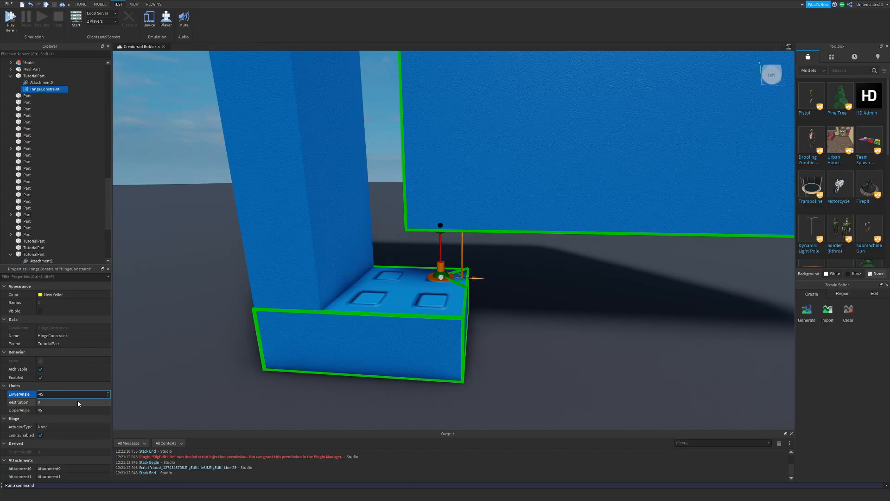
pyautogui.click(416, 275)
pyautogui.click(440, 276)
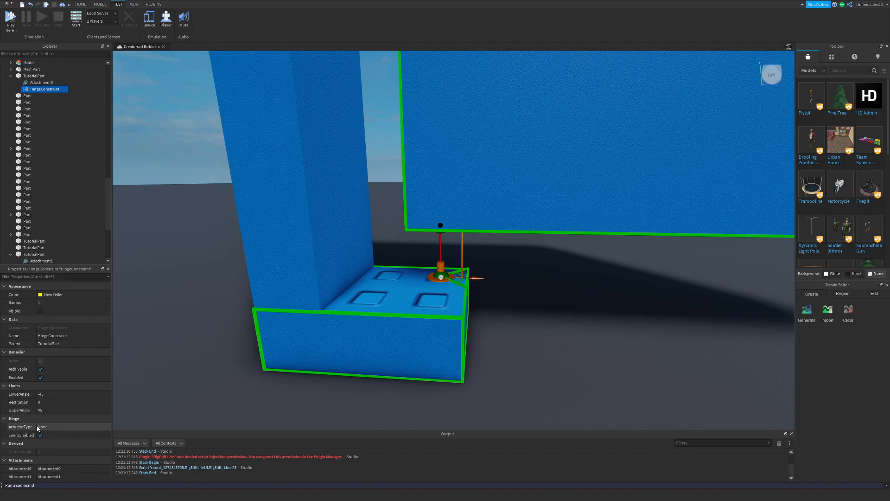
# Playtest the angle-limited hinge by walking the avatar into the door.
pyautogui.scroll(-5, 211, 199)
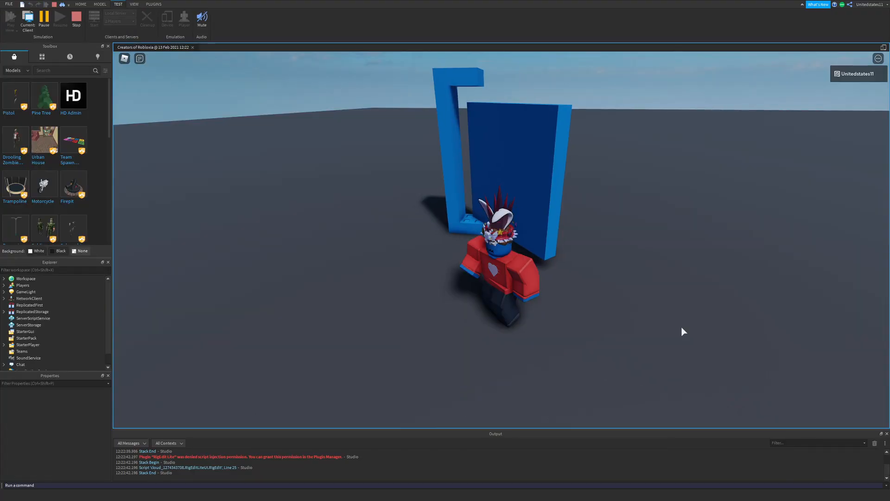
pyautogui.press('w')
pyautogui.moveTo(580, 313); pyautogui.dragTo(578, 313, button='right')
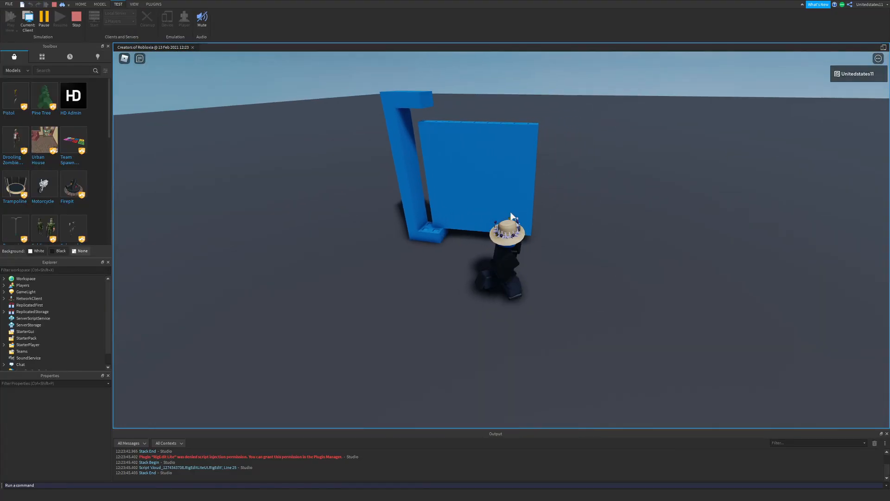
pyautogui.press('w')
pyautogui.moveTo(510, 216); pyautogui.dragTo(510, 216, button='right')
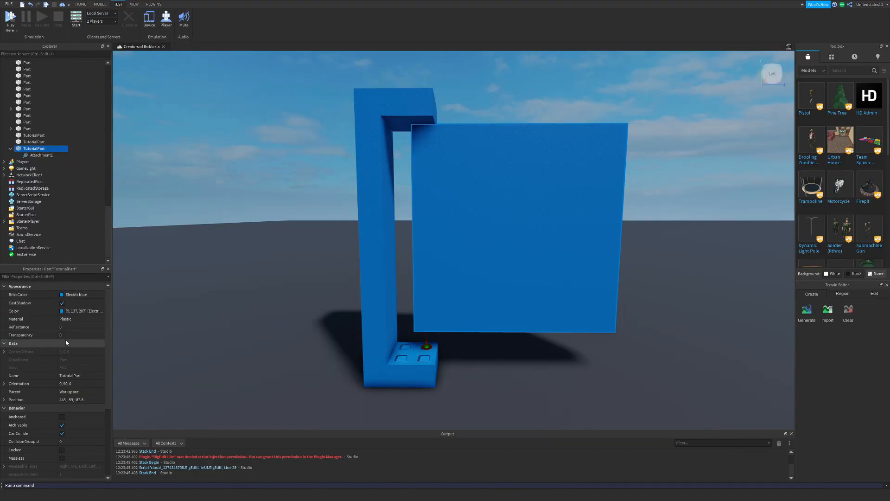
# Enable custom physical properties on the door panel with density 0.01 and friction 0, and playtest pushing it.
pyautogui.scroll(-5, 65, 346)
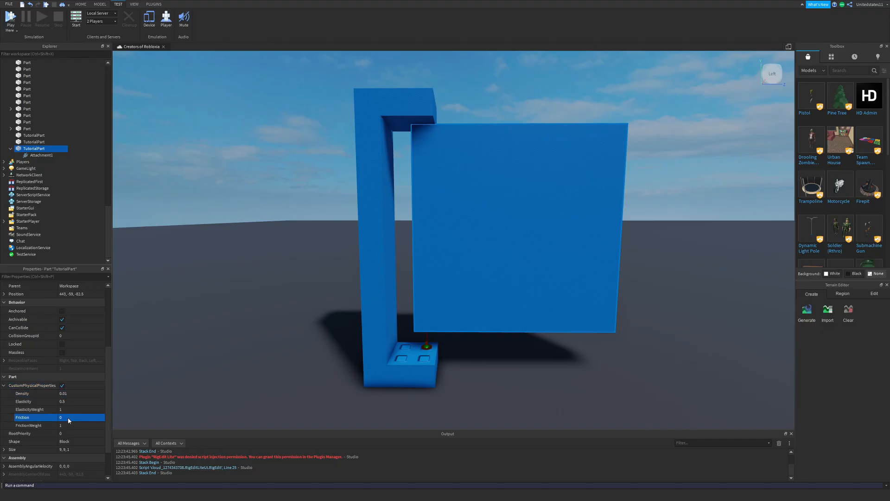
pyautogui.click(202, 179)
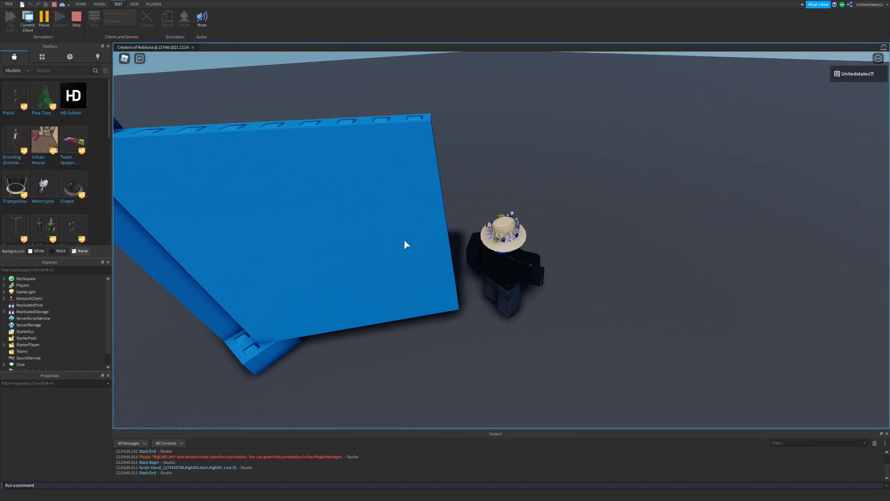
pyautogui.press('w')
pyautogui.moveTo(404, 241); pyautogui.dragTo(404, 244, button='right')
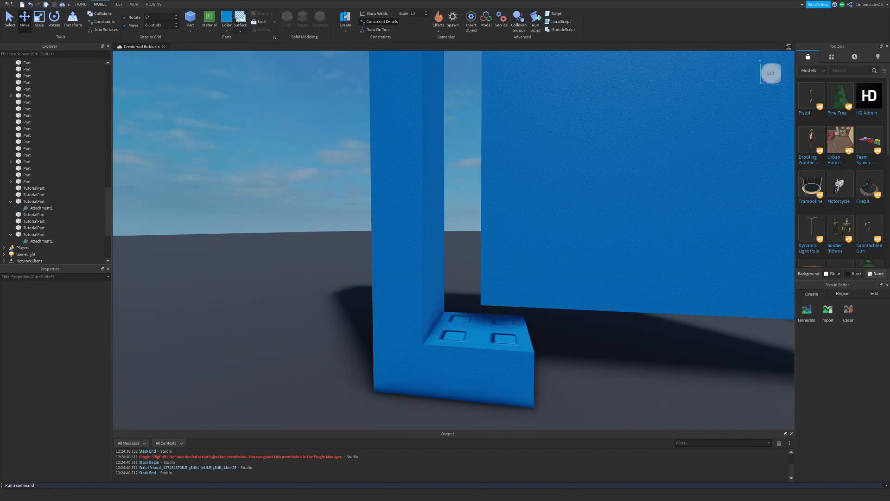
# Try to add a hinge constraint between the second door panel and its frame, and undo the attempt.
pyautogui.click(346, 19)
pyautogui.moveTo(417, 174); pyautogui.dragTo(430, 221, button='right')
pyautogui.press('w')
pyautogui.click(423, 189)
pyautogui.press('s')
pyautogui.press('w')
pyautogui.click(424, 214)
pyautogui.scroll(-3, 430, 222)
pyautogui.click(376, 204)
pyautogui.scroll(2, 386, 69)
pyautogui.moveTo(443, 145); pyautogui.dragTo(461, 151, button='right')
pyautogui.hotkey('ctrl', 'z')
pyautogui.hotkey('ctrl', 'z')
pyautogui.hotkey('ctrl', 'z')
# Connect the second door panel's side edge to its frame's post with a horizontal hinge constraint.
pyautogui.click(345, 19)
pyautogui.moveTo(468, 203); pyautogui.dragTo(413, 193, button='right')
pyautogui.click(424, 192)
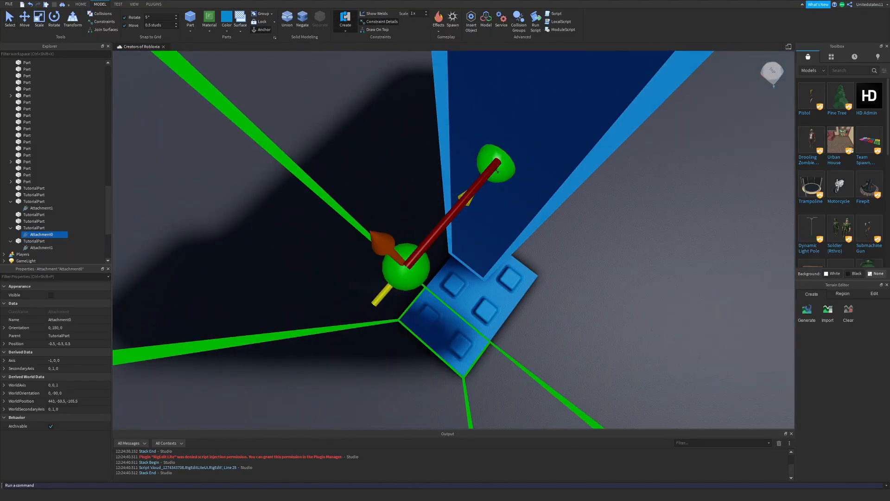
pyautogui.click(491, 166)
pyautogui.moveTo(489, 165); pyautogui.dragTo(482, 175, button='right')
pyautogui.click(489, 166)
# Playtest the horizontally hinged door by walking and jumping the avatar into it.
pyautogui.scroll(-5, 488, 165)
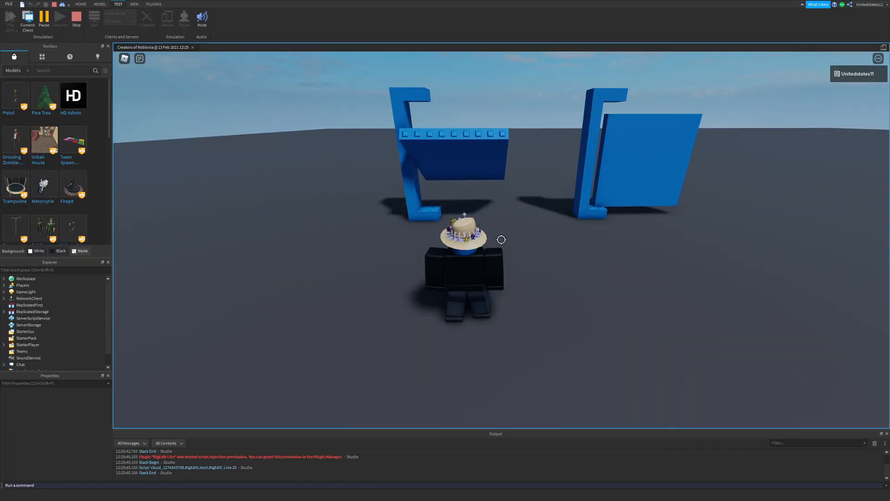
pyautogui.press('w')
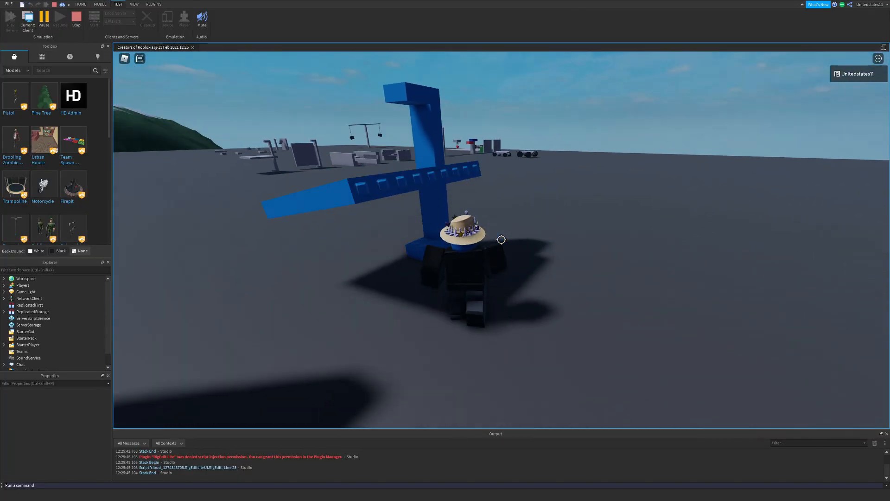
pyautogui.moveTo(501, 240); pyautogui.dragTo(501, 239, button='right')
pyautogui.press('w')
pyautogui.press('space')
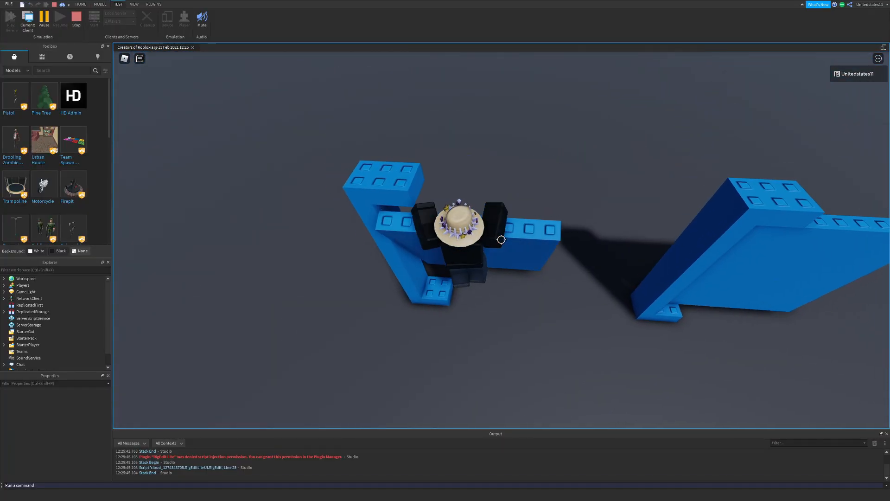
pyautogui.press('w')
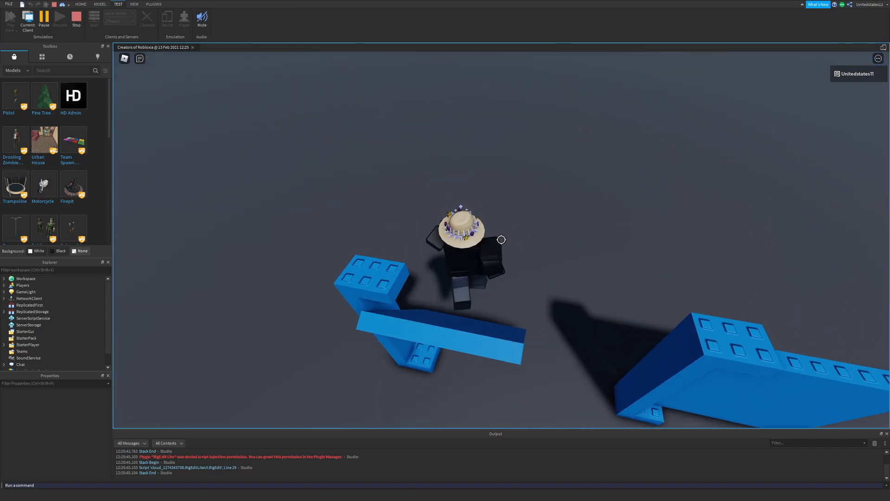
pyautogui.press('w')
pyautogui.press('space')
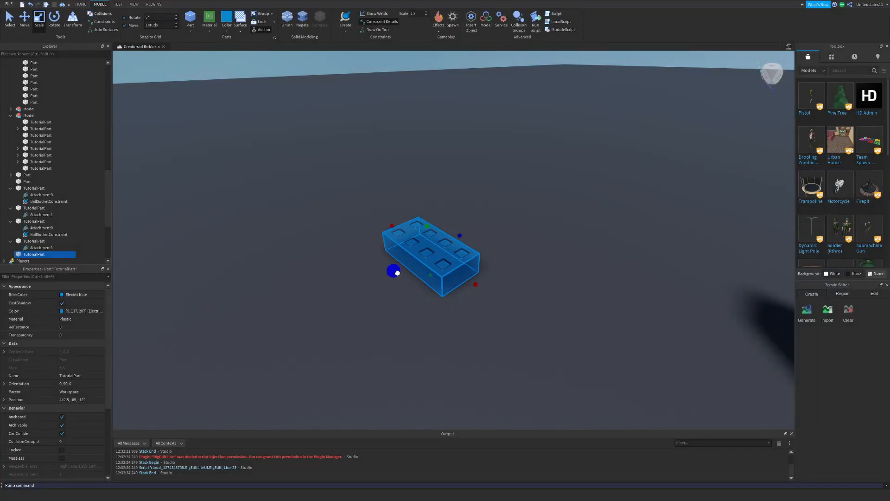
# Narrow the new block to a single row of studs and rotate it to orientation 0, 180, 0.
pyautogui.scroll(2, 421, 257)
pyautogui.press('a')
pyautogui.click(54, 19)
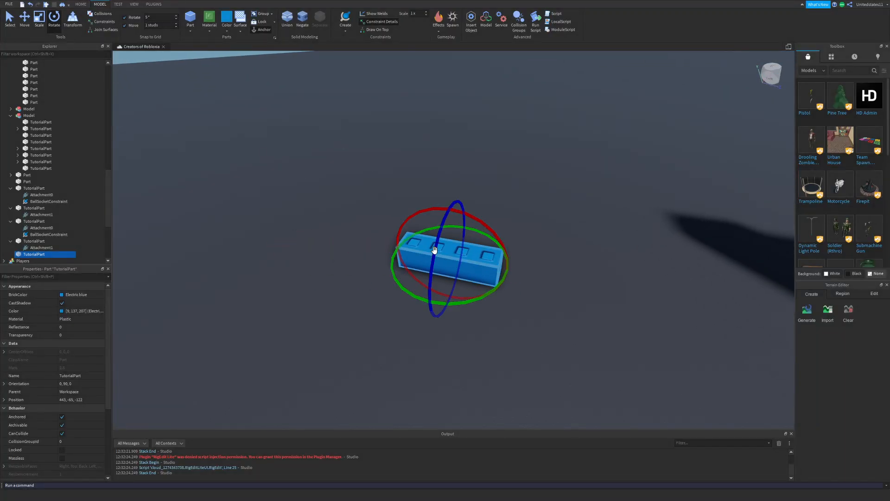
pyautogui.moveTo(436, 251); pyautogui.dragTo(439, 268, button='right')
pyautogui.moveTo(439, 267); pyautogui.dragTo(460, 193)
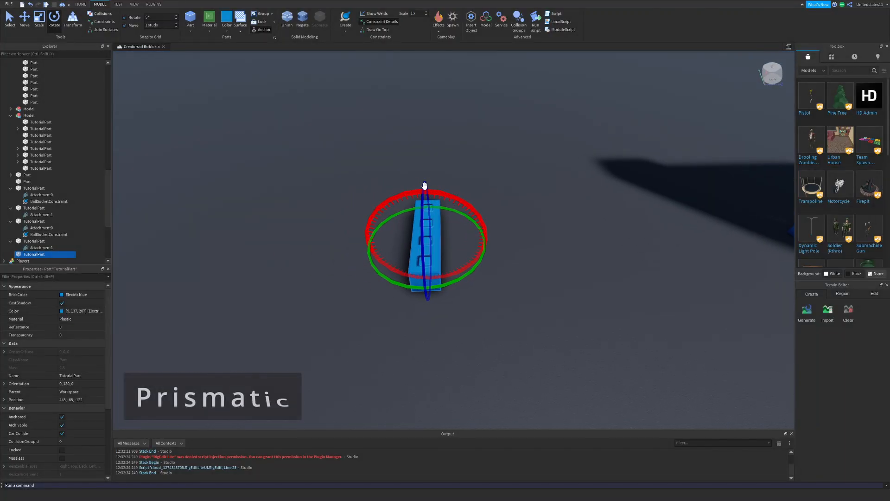
# Stretch the narrow block lengthwise and upward into a long, thin wall.
pyautogui.moveTo(429, 216); pyautogui.dragTo(429, 204, button='right')
pyautogui.moveTo(429, 204); pyautogui.dragTo(430, 184)
pyautogui.moveTo(430, 184); pyautogui.dragTo(430, 162, button='right')
pyautogui.moveTo(429, 162); pyautogui.dragTo(430, 117)
pyautogui.moveTo(433, 260); pyautogui.dragTo(431, 344)
pyautogui.moveTo(465, 248); pyautogui.dragTo(435, 241, button='right')
pyautogui.moveTo(371, 123); pyautogui.dragTo(382, 179)
pyautogui.moveTo(381, 179)
pyautogui.mouseDown(button='right')
pyautogui.moveTo(390, 180)
pyautogui.moveTo(369, 184)
pyautogui.mouseUp(button='right')
# Duplicate the wall and space the copies apart so one stands between two parallel walls.
pyautogui.hotkey('ctrl', '2')
pyautogui.moveTo(441, 242); pyautogui.dragTo(579, 257)
pyautogui.hotkey('ctrl', 'd')
pyautogui.hotkey('ctrl', 'd')
pyautogui.moveTo(457, 239); pyautogui.dragTo(341, 251)
pyautogui.press('f')
# Reduce the middle copy's height from above and below to form a thin bar between the walls.
pyautogui.click(39, 21)
pyautogui.moveTo(414, 170); pyautogui.dragTo(428, 176, button='right')
pyautogui.moveTo(427, 176); pyautogui.dragTo(432, 230)
pyautogui.moveTo(431, 231); pyautogui.dragTo(487, 259, button='right')
pyautogui.moveTo(476, 260); pyautogui.dragTo(480, 218)
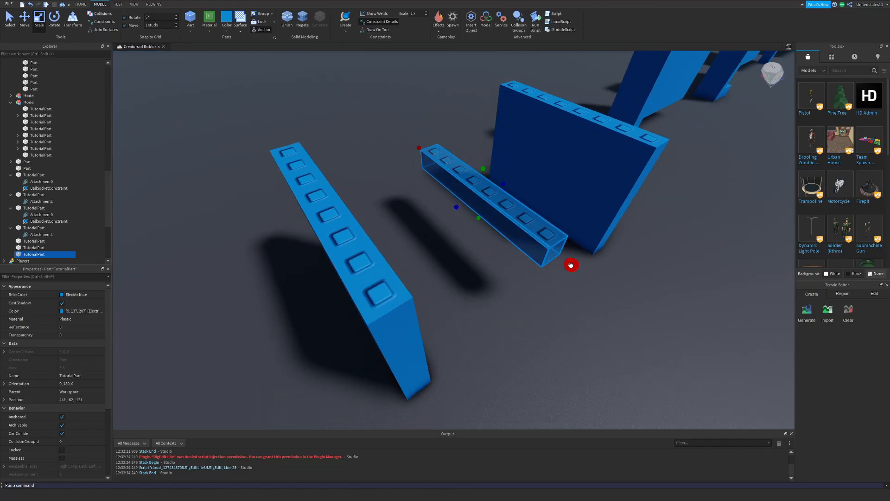
pyautogui.moveTo(570, 265); pyautogui.dragTo(529, 233)
pyautogui.moveTo(431, 160); pyautogui.dragTo(437, 175)
pyautogui.hotkey('ctrl', 'z')
pyautogui.hotkey('ctrl', 'z')
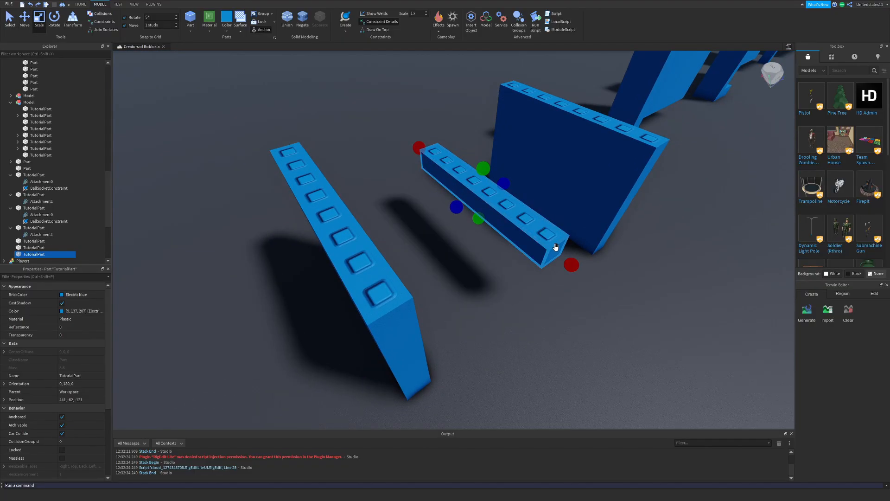
# Shorten the middle bar equally from both ends into a small two-stud block.
pyautogui.keyDown('ctrl'); pyautogui.moveTo(568, 265); pyautogui.dragTo(523, 237); pyautogui.keyUp('ctrl')
pyautogui.moveTo(506, 224); pyautogui.dragTo(478, 213, button='right')
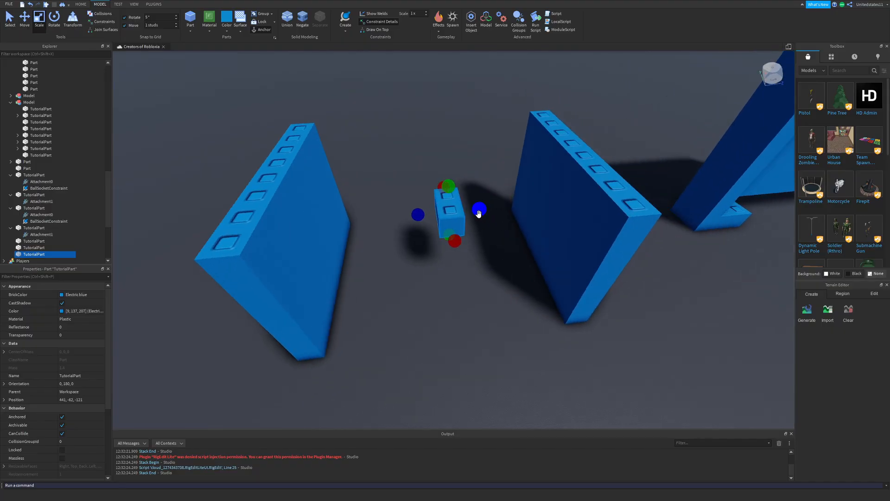
pyautogui.click(353, 164)
# Create a prismatic constraint connecting the small middle block to the inner face of a neighbouring wall.
pyautogui.press('w')
pyautogui.press('a')
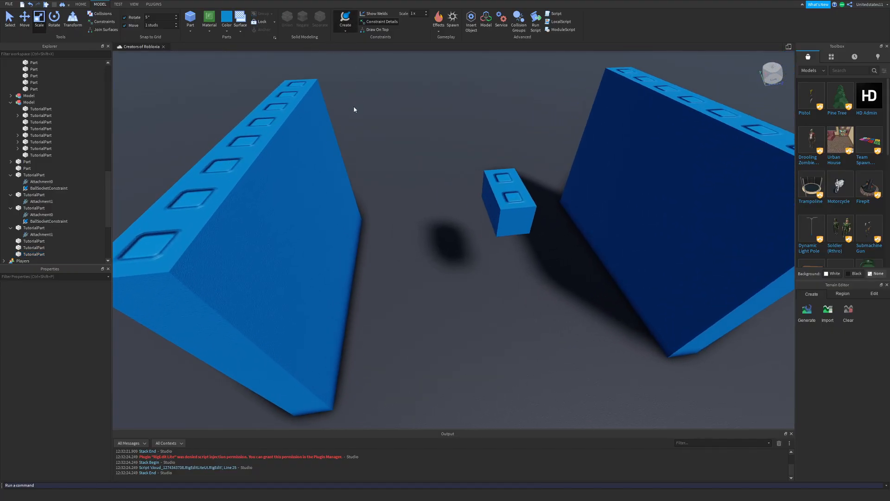
pyautogui.click(351, 55)
pyautogui.press('w')
pyautogui.moveTo(418, 162); pyautogui.dragTo(506, 213, button='right')
pyautogui.press('a')
pyautogui.click(507, 215)
pyautogui.press('w')
pyautogui.click(376, 207)
# Examine the prismatic constraint between the small block and the wall from different viewpoints.
pyautogui.moveTo(376, 207); pyautogui.dragTo(400, 123, button='right')
pyautogui.press('s')
pyautogui.press('w')
pyautogui.press('s')
pyautogui.press('d')
pyautogui.press('w')
pyautogui.press('a')
pyautogui.press('s')
pyautogui.click(496, 242)
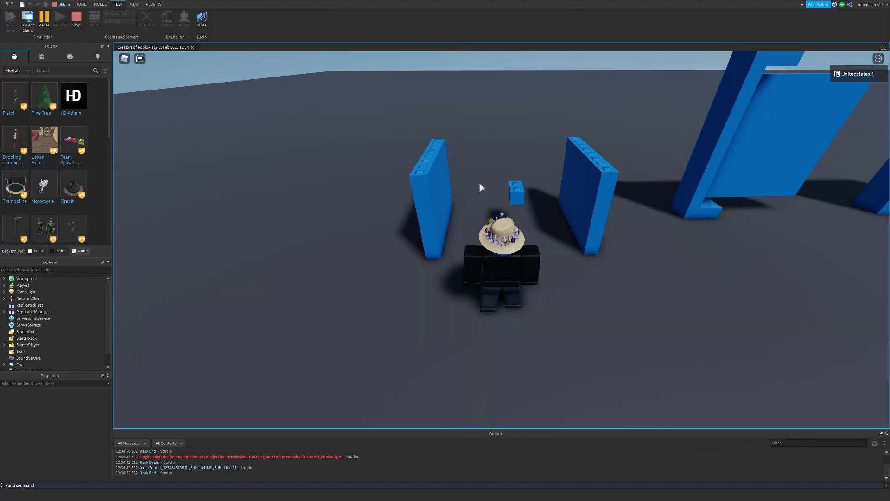
# Playtest the prismatic constraint by pushing the small block back and forth between the walls with the avatar.
pyautogui.scroll(3, 481, 189)
pyautogui.press('s')
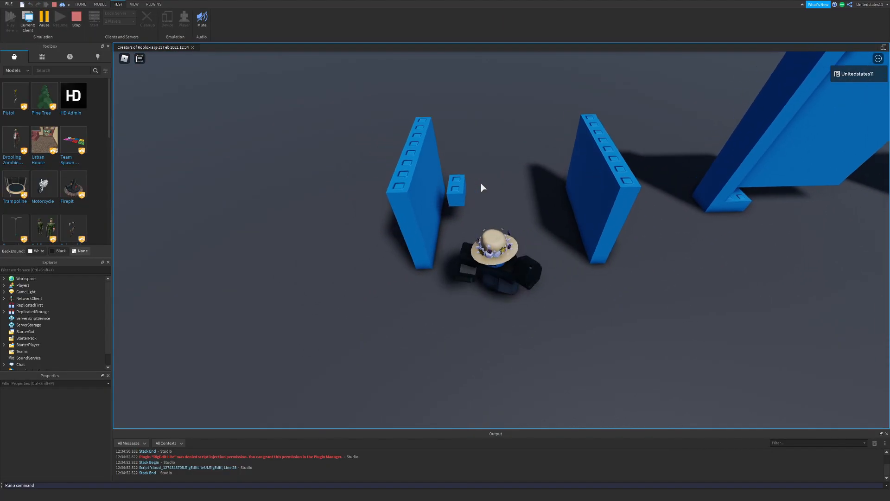
pyautogui.press('a')
pyautogui.press('w')
pyautogui.press('d')
pyautogui.press('a')
pyautogui.press('d')
pyautogui.press('s')
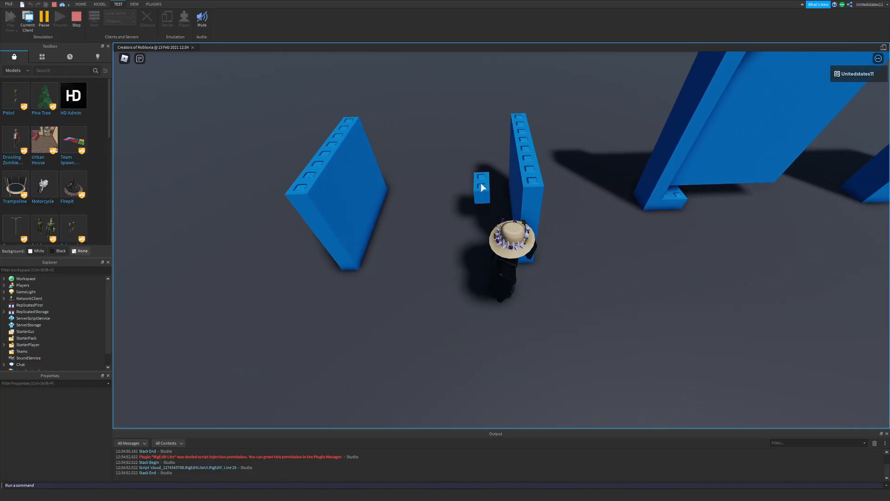
pyautogui.press('w')
pyautogui.press('w')
pyautogui.press('a')
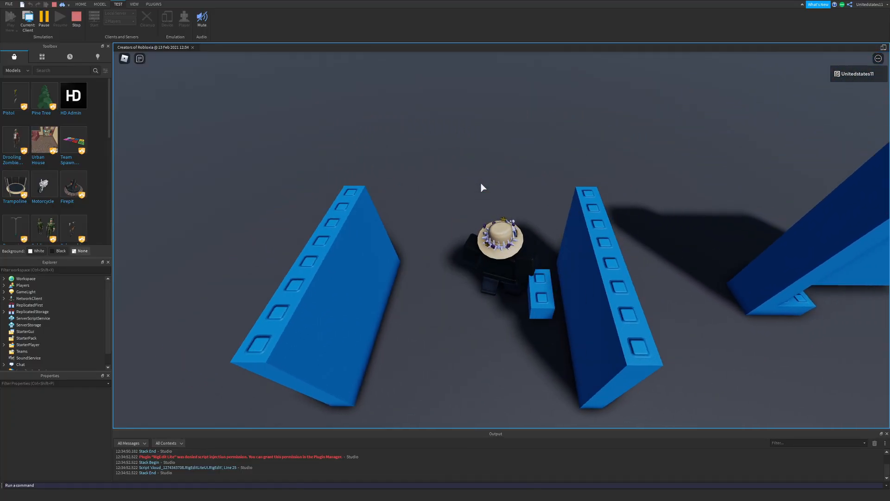
# Push the sliding block a final time with the avatar and end the playtest.
pyautogui.press('w')
pyautogui.press('s')
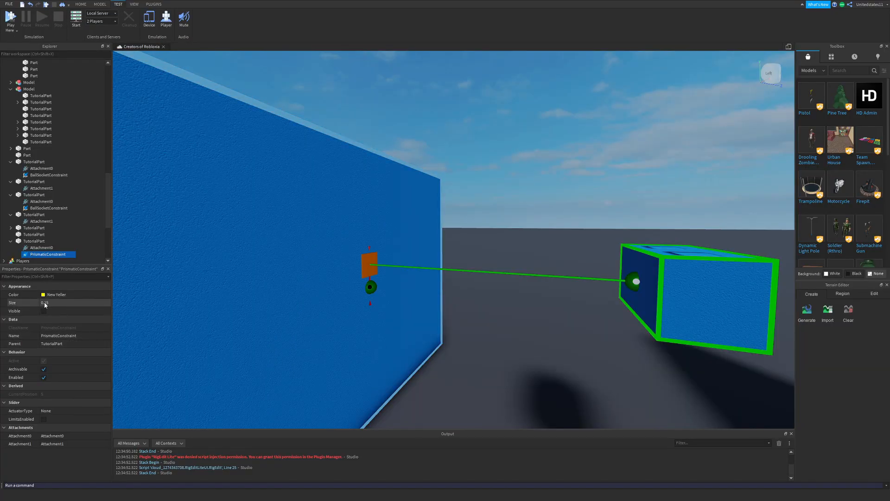
# Make the prismatic constraint visible in play and enable its slider limits.
pyautogui.click(44, 311)
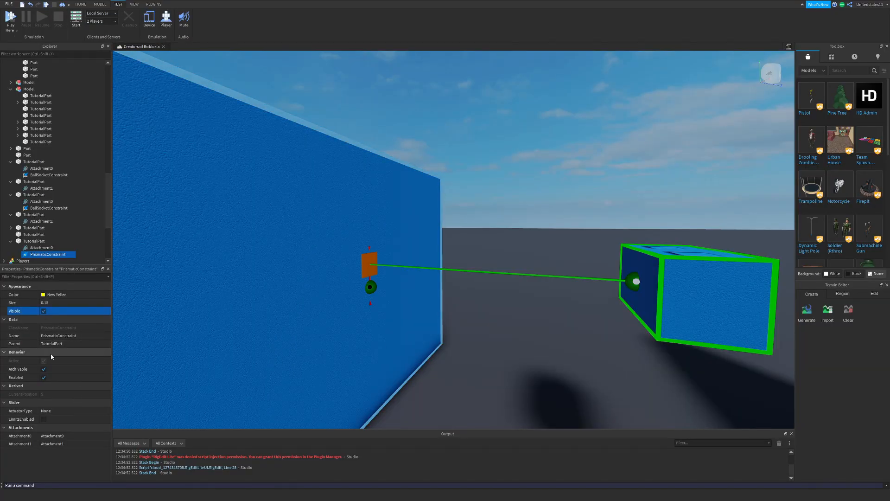
pyautogui.click(49, 411)
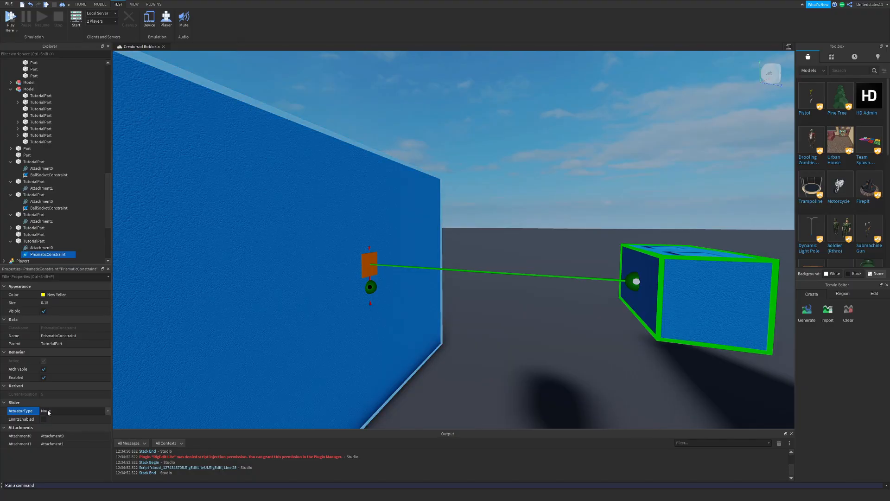
pyautogui.click(43, 419)
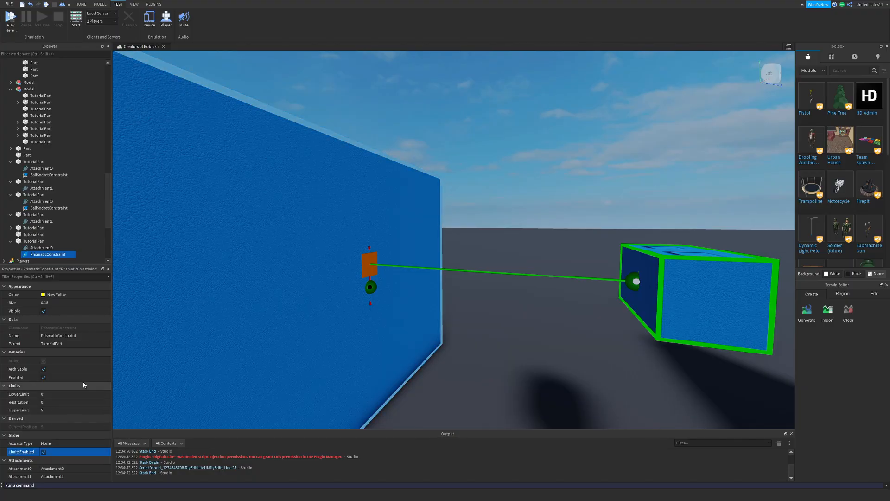
# Set the prismatic constraint's lower limit to 4 and its upper limit to 8.
pyautogui.moveTo(301, 366); pyautogui.dragTo(310, 330, button='middle')
pyautogui.click(88, 396)
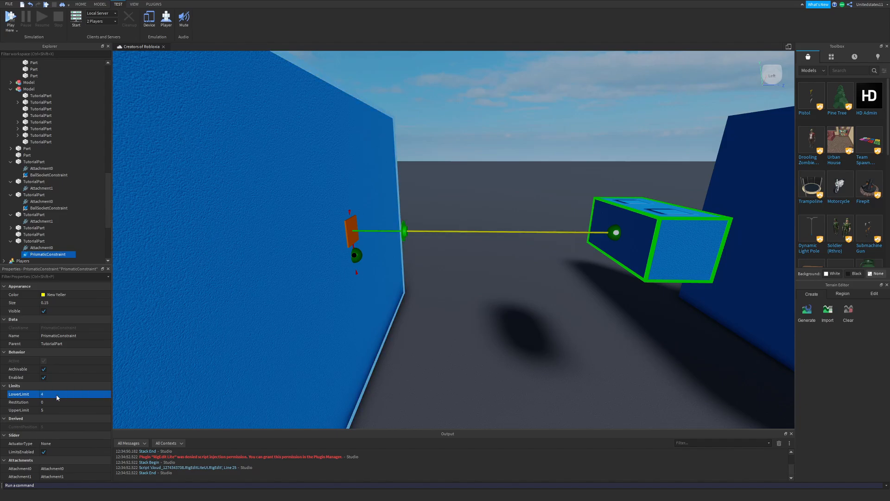
pyautogui.click(71, 411)
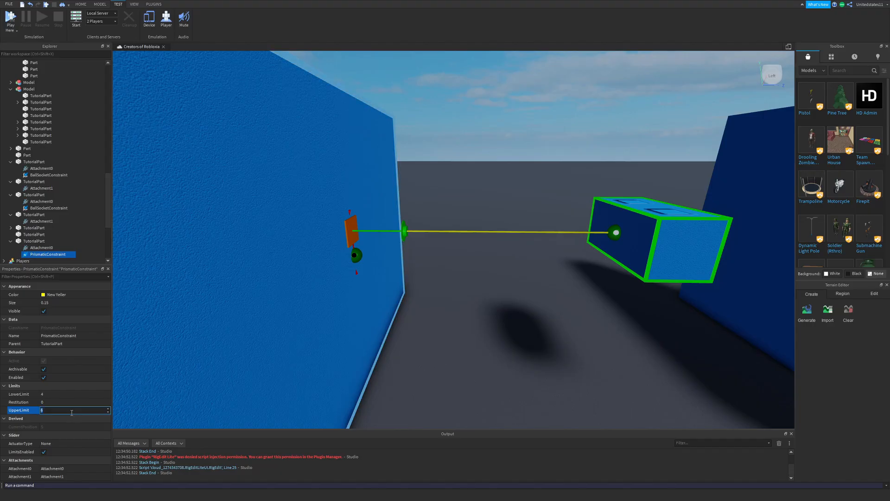
# Examine the prismatic constraint's limit range on both sides of the attached wall.
pyautogui.press('d')
pyautogui.moveTo(230, 283); pyautogui.dragTo(229, 285, button='right')
pyautogui.press('s')
pyautogui.press('w')
pyautogui.press('a')
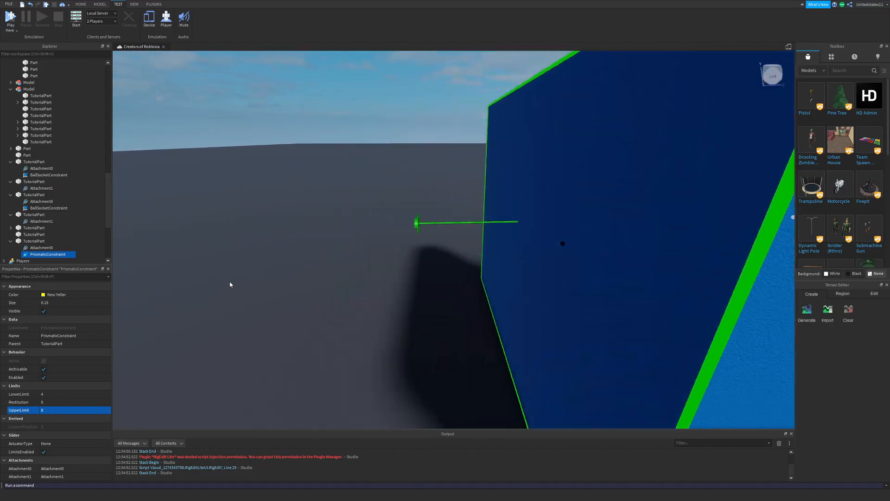
pyautogui.press('d')
pyautogui.press('s')
pyautogui.press('a')
pyautogui.press('d')
pyautogui.click(249, 272)
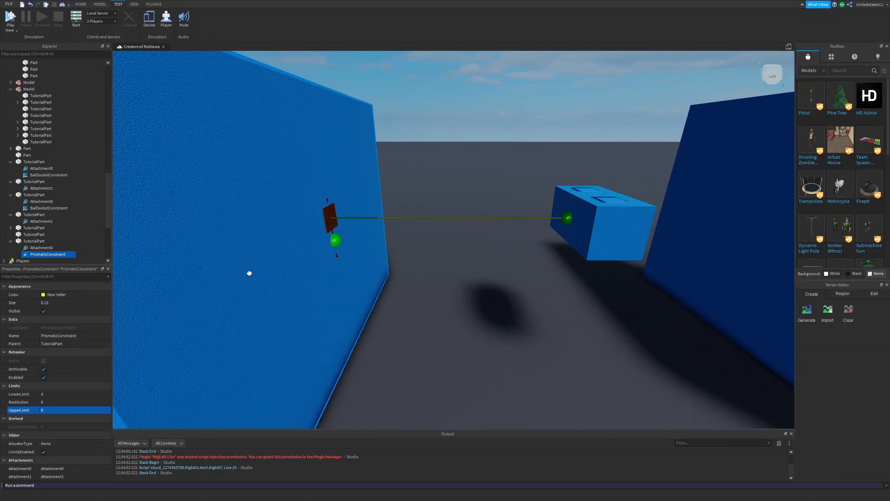
pyautogui.press('s')
pyautogui.press('a')
# Turn off CanCollide for the wall that the prismatic constraint is attached to.
pyautogui.click(80, 4)
pyautogui.moveTo(480, 240)
pyautogui.mouseDown()
pyautogui.moveTo(375, 241)
pyautogui.moveTo(489, 240)
pyautogui.moveTo(480, 241)
pyautogui.mouseUp()
pyautogui.press('d')
pyautogui.scroll(-3, 80, 379)
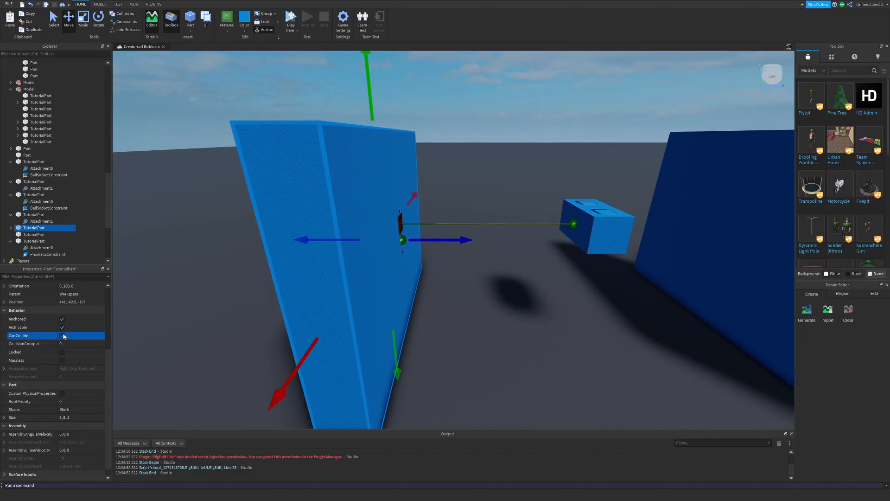
pyautogui.click(449, 119)
# Playtest how the limits restrict the sliding block, then stop the session.
pyautogui.press('d')
pyautogui.click(115, 4)
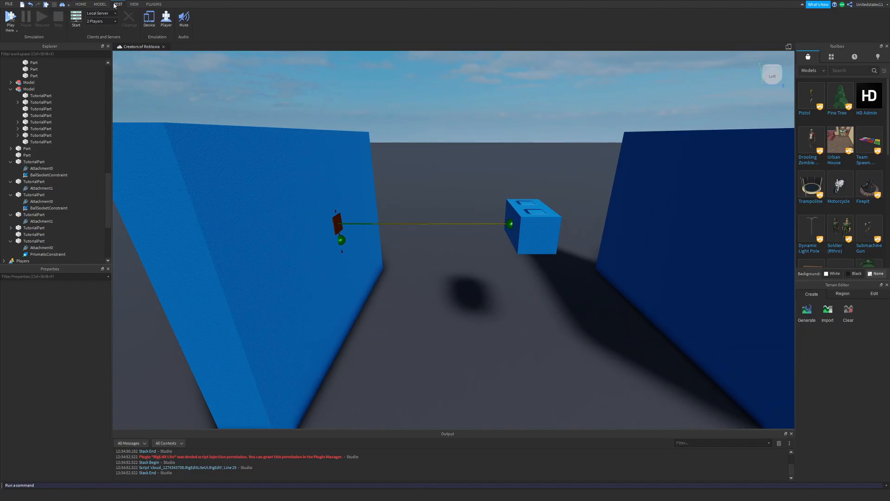
pyautogui.click(18, 20)
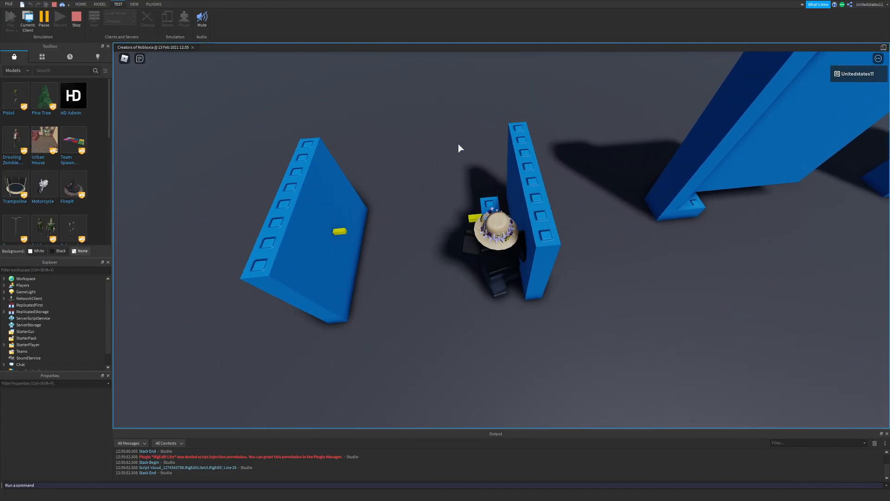
pyautogui.click(76, 18)
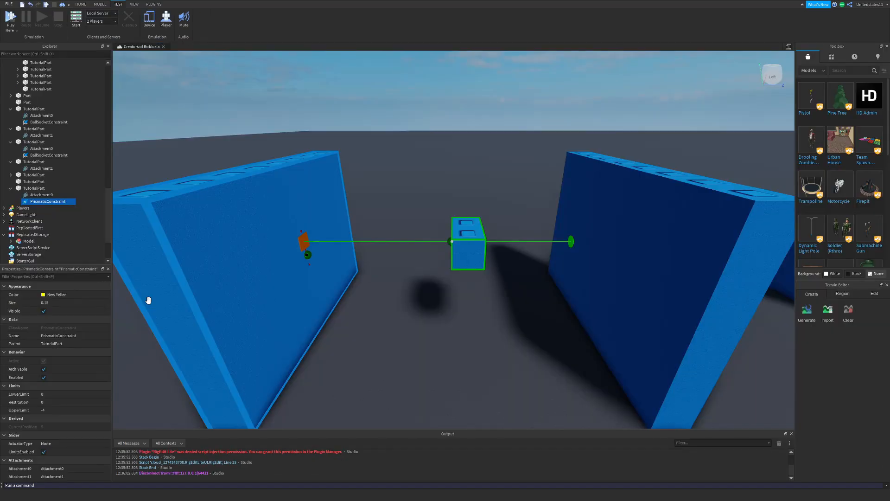
# Set the prismatic constraint's lower limit to 8 and its upper limit to -4.
pyautogui.click(43, 394)
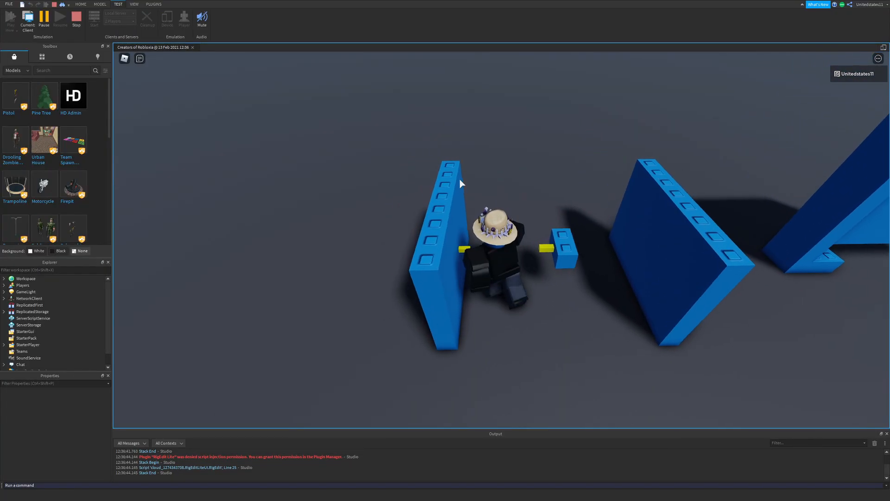
# Playtest the limited sliding block by pushing it from both sides of the non-colliding wall, and end the session.
pyautogui.press('w')
pyautogui.press('shift')
pyautogui.press('s')
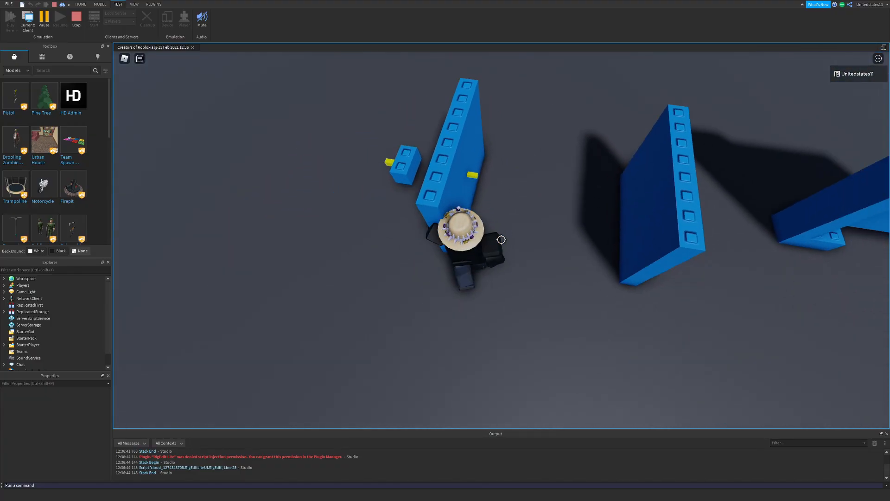
pyautogui.press('a')
pyautogui.press('w')
pyautogui.press('w')
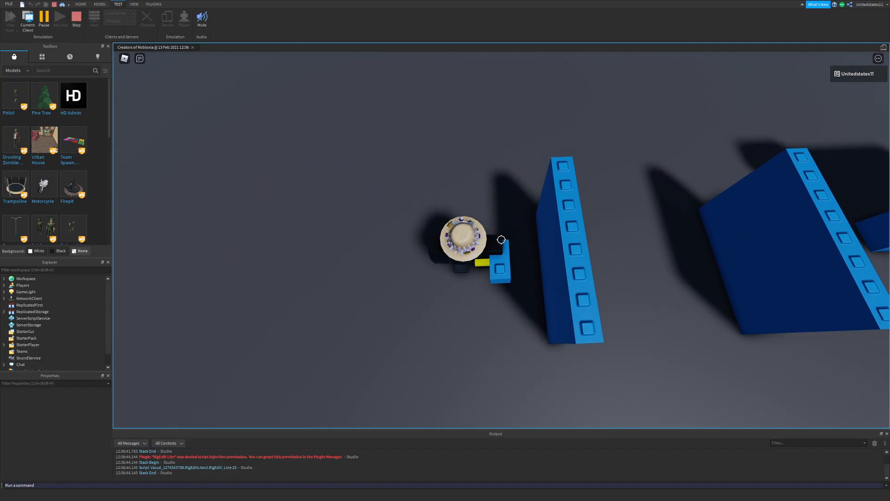
pyautogui.press('d')
pyautogui.press('s')
pyautogui.press('d')
pyautogui.press('w')
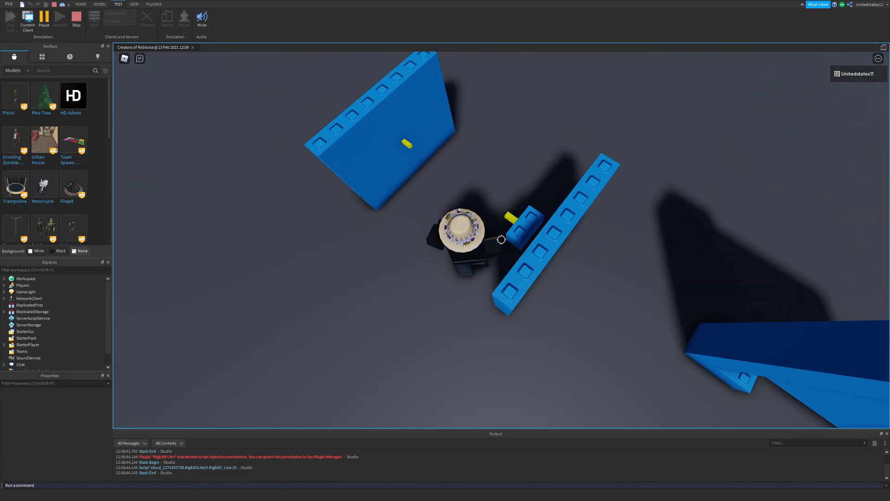
pyautogui.press('d')
pyautogui.press('w')
pyautogui.press('a')
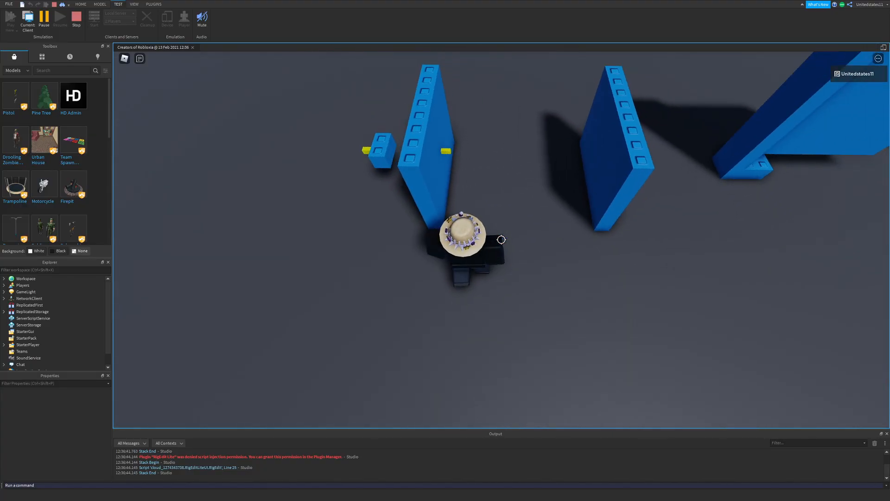
pyautogui.hotkey('shift', 'F5')
# Delete the attachment inside the copied wall and duplicate that wall to place a second one opposite it.
pyautogui.click(434, 265)
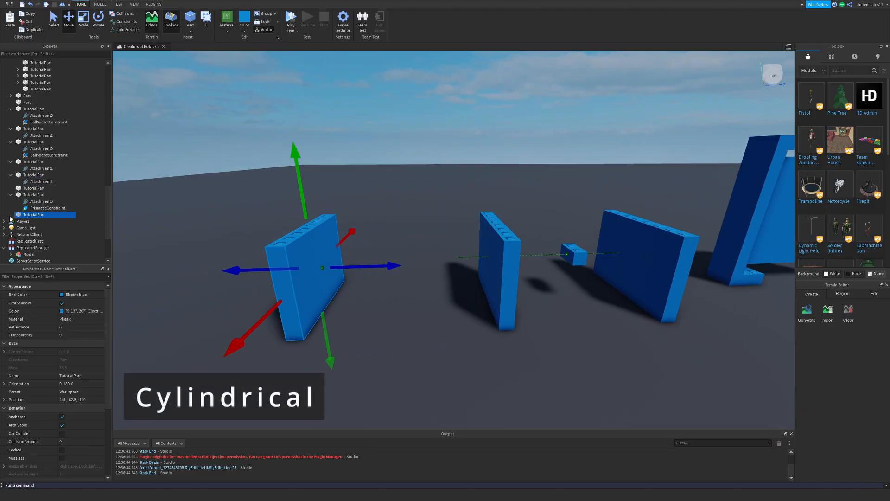
pyautogui.press('Delete')
pyautogui.click(303, 254)
pyautogui.press('a')
pyautogui.moveTo(316, 255); pyautogui.dragTo(321, 256, button='right')
pyautogui.moveTo(425, 230); pyautogui.dragTo(513, 238)
pyautogui.hotkey('ctrl', 'd')
pyautogui.press('d')
pyautogui.moveTo(495, 268); pyautogui.dragTo(491, 268, button='right')
pyautogui.press('d')
pyautogui.press('a')
# Duplicate the wall into the gap between the new pair and shrink the copy into a small two-stud block.
pyautogui.hotkey('ctrl', 'd')
pyautogui.moveTo(500, 230); pyautogui.dragTo(435, 229)
pyautogui.press('f')
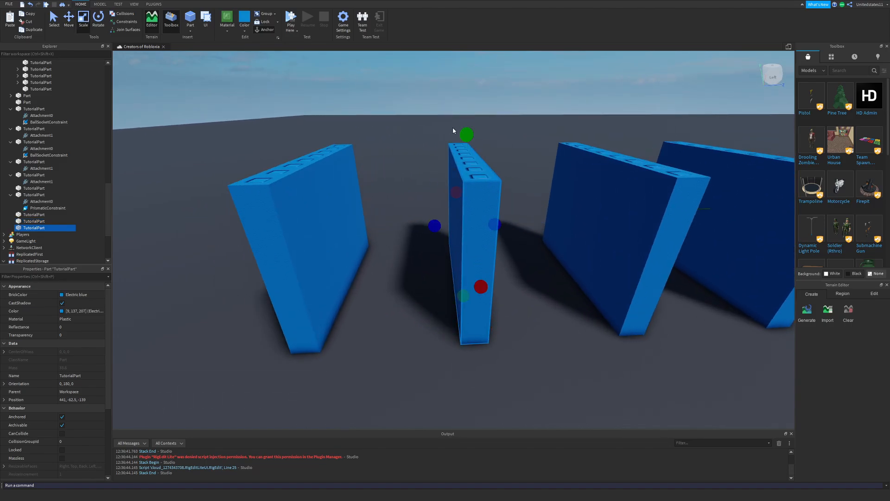
pyautogui.moveTo(465, 134); pyautogui.dragTo(463, 195)
pyautogui.moveTo(478, 286); pyautogui.dragTo(473, 255)
pyautogui.click(494, 276)
# Create a cylindrical constraint from the new wall's inner face to the facing side of the small block.
pyautogui.press('d')
pyautogui.press('w')
pyautogui.moveTo(493, 277); pyautogui.dragTo(486, 271, button='right')
pyautogui.click(100, 4)
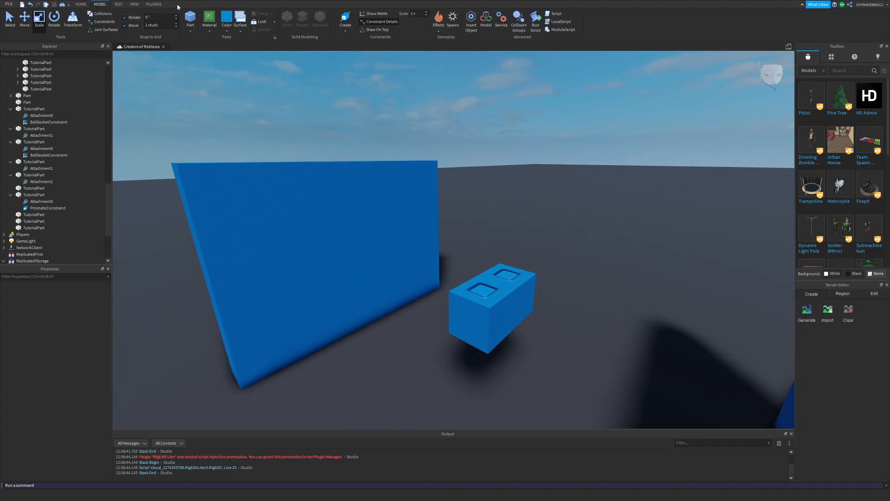
pyautogui.click(361, 70)
pyautogui.press('w')
pyautogui.press('d')
pyautogui.moveTo(411, 142); pyautogui.dragTo(419, 206, button='right')
pyautogui.click(388, 212)
pyautogui.press('a')
pyautogui.click(524, 295)
pyautogui.press('d')
pyautogui.moveTo(524, 297); pyautogui.dragTo(504, 271, button='right')
pyautogui.press('d')
pyautogui.click(503, 223)
pyautogui.moveTo(504, 224); pyautogui.dragTo(503, 225, button='right')
pyautogui.press('a')
# Turn on CanCollide for the small block and both surrounding walls, and check that the two walls are anchored.
pyautogui.click(533, 250)
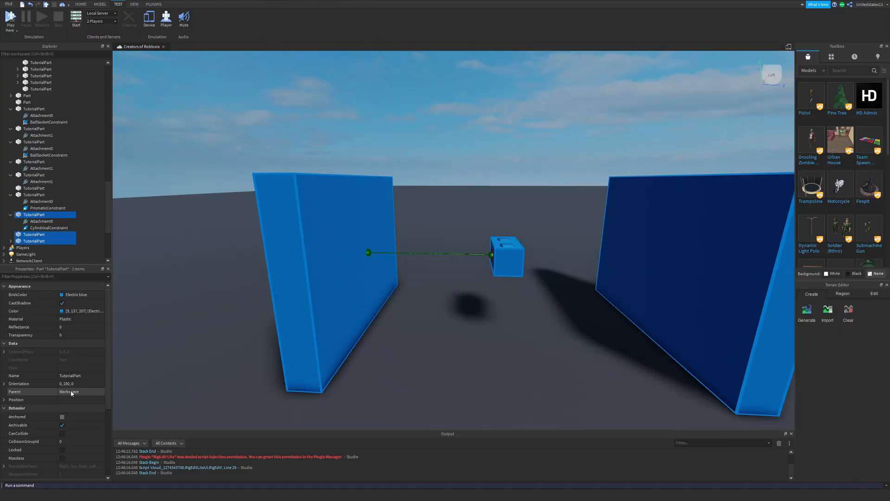
pyautogui.scroll(-2, 60, 412)
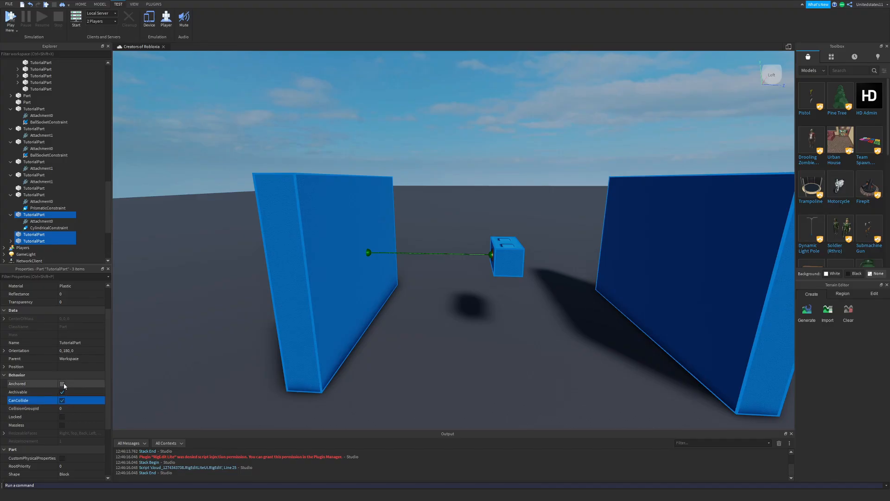
pyautogui.click(328, 169)
pyautogui.click(344, 197)
pyautogui.keyDown('ctrl'); pyautogui.click(628, 232); pyautogui.keyUp('ctrl')
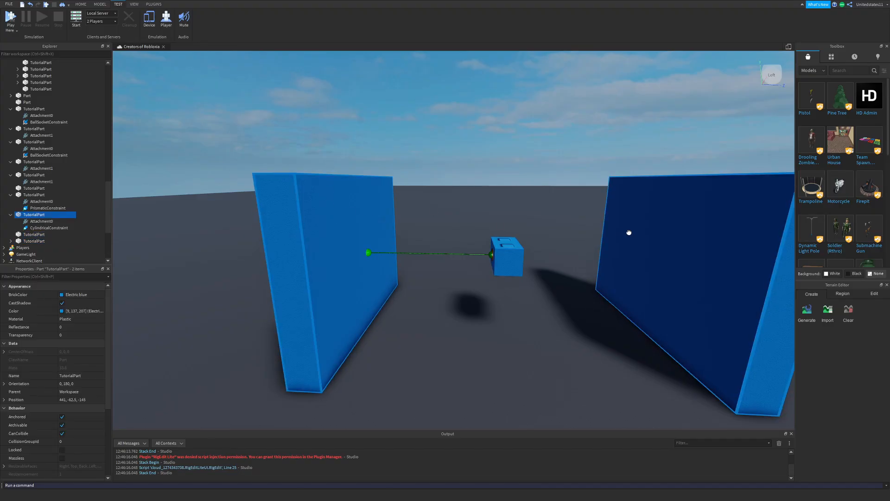
pyautogui.click(499, 134)
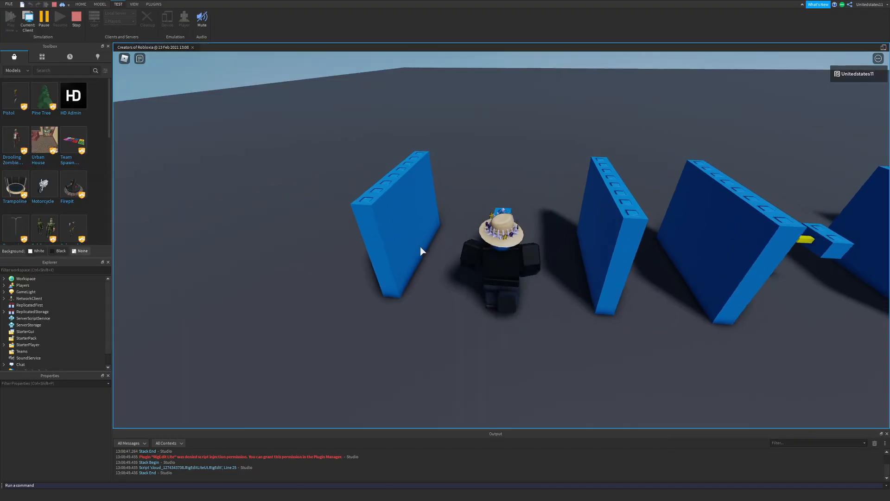
# Playtest the cylindrical constraint by sliding and rotating the small block between the walls with the avatar.
pyautogui.press('s')
pyautogui.moveTo(421, 251); pyautogui.dragTo(421, 250, button='right')
pyautogui.press('d')
pyautogui.press('a')
pyautogui.press('shift')
pyautogui.press('w')
pyautogui.press('d')
pyautogui.press('s')
pyautogui.press('a')
pyautogui.press('w')
pyautogui.press('s')
pyautogui.press('a')
pyautogui.press('w')
pyautogui.press('s')
pyautogui.press('d')
pyautogui.press('w')
pyautogui.press('d')
pyautogui.press('s')
pyautogui.press('a')
pyautogui.press('space')
pyautogui.press('w')
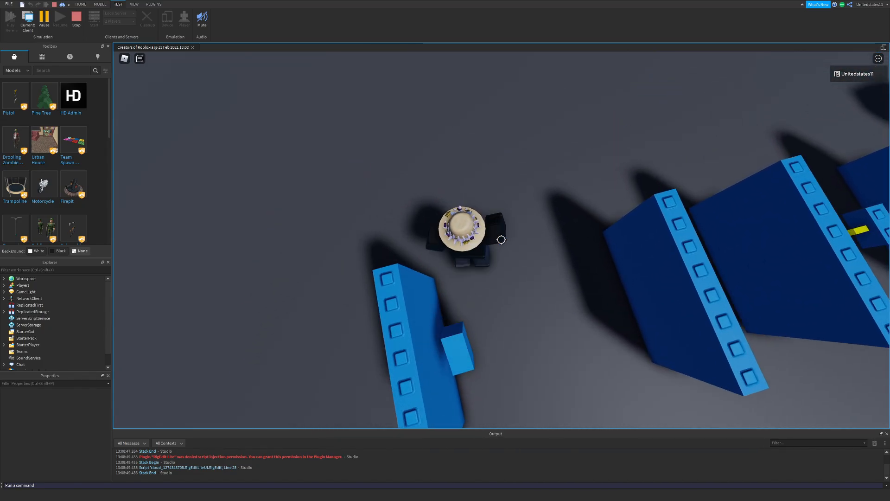
pyautogui.press('d')
pyautogui.press('w')
pyautogui.press('s')
pyautogui.press('a')
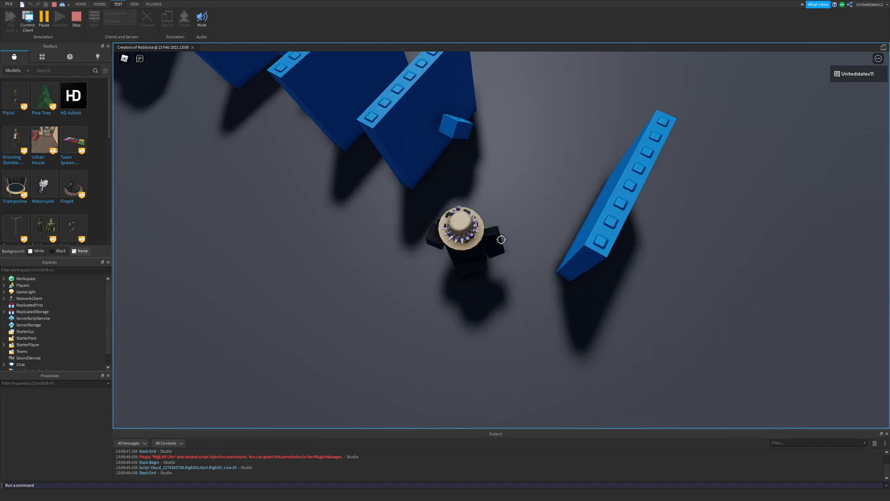
pyautogui.press('w')
pyautogui.press('d')
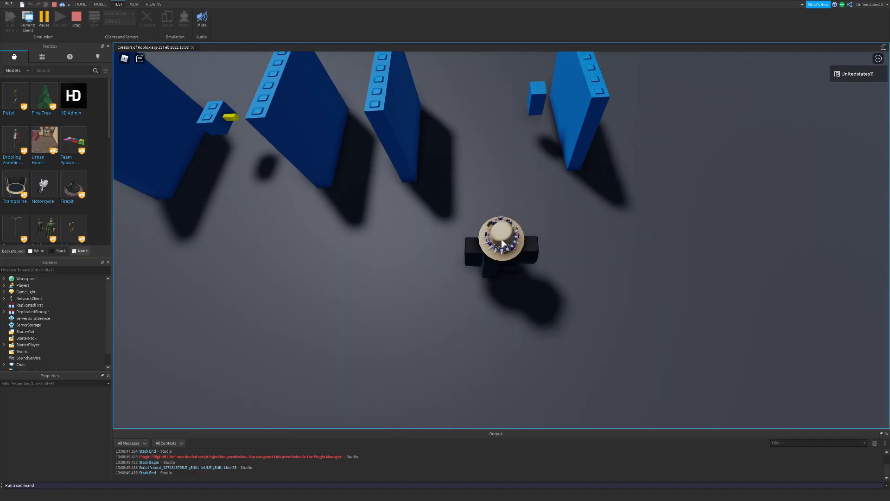
pyautogui.hotkey('shift', 'F5')
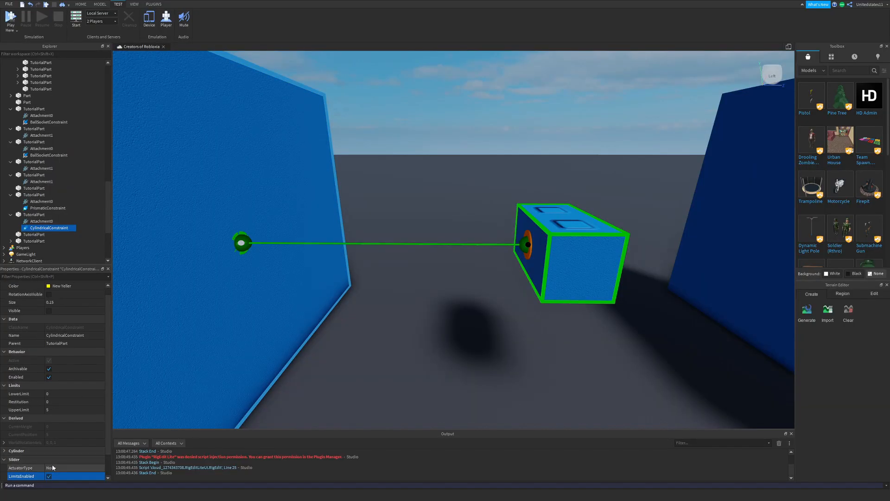
# Enable the cylindrical constraint's slider limits with a lower limit of 7 and an upper limit of -5.
pyautogui.scroll(-1, 51, 467)
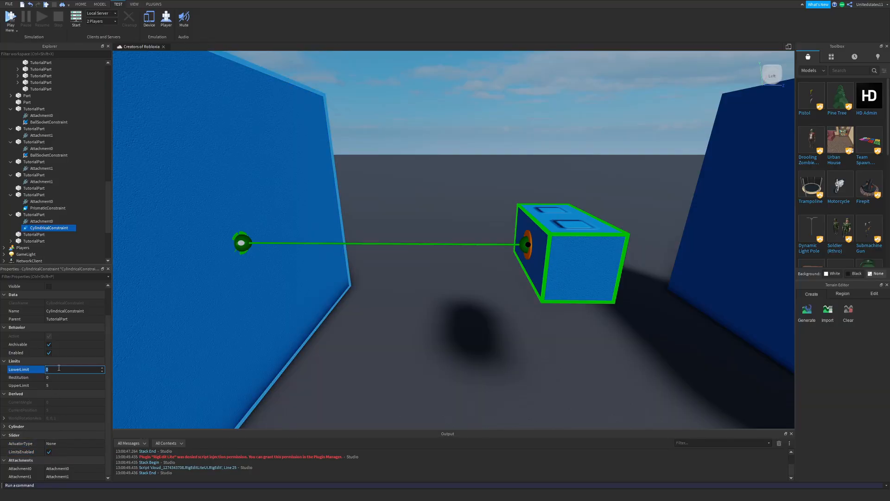
pyautogui.click(64, 370)
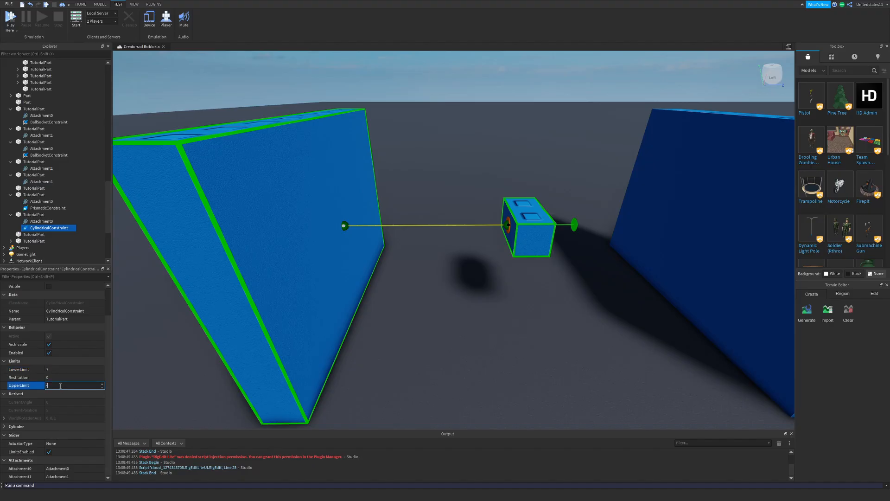
pyautogui.press('a')
pyautogui.press('d')
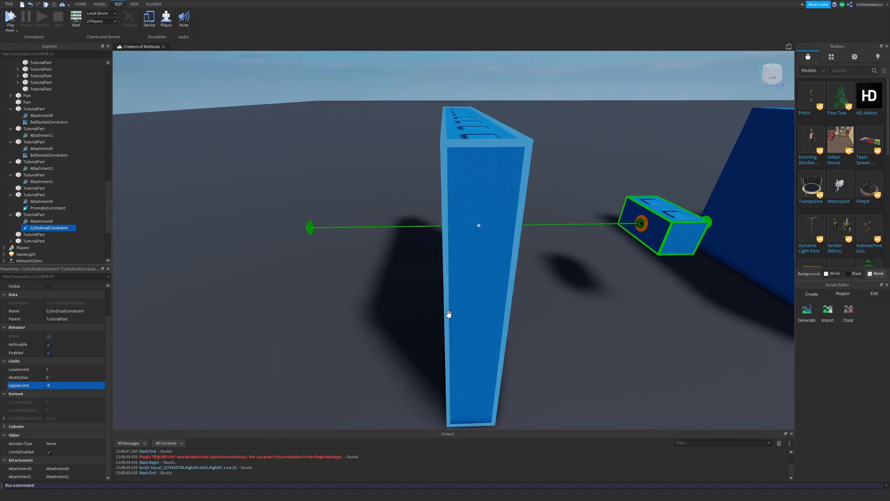
pyautogui.moveTo(427, 312); pyautogui.dragTo(427, 311, button='right')
pyautogui.press('s')
pyautogui.press('w')
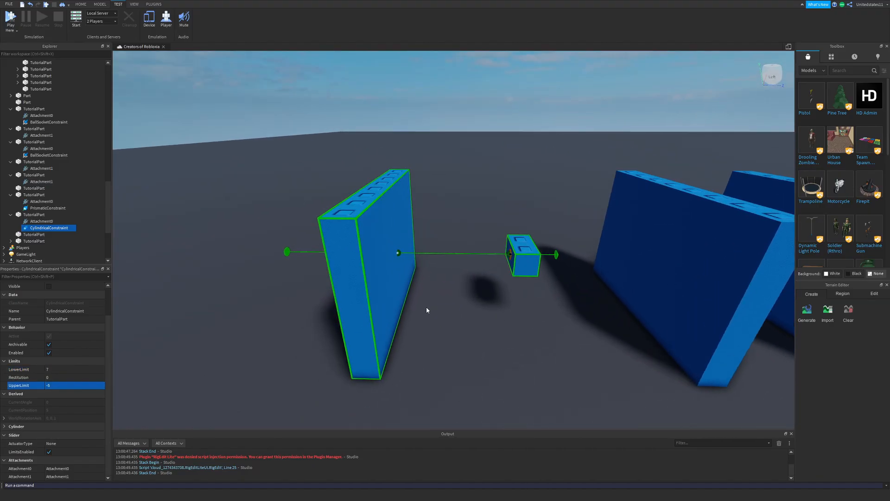
pyautogui.click(24, 378)
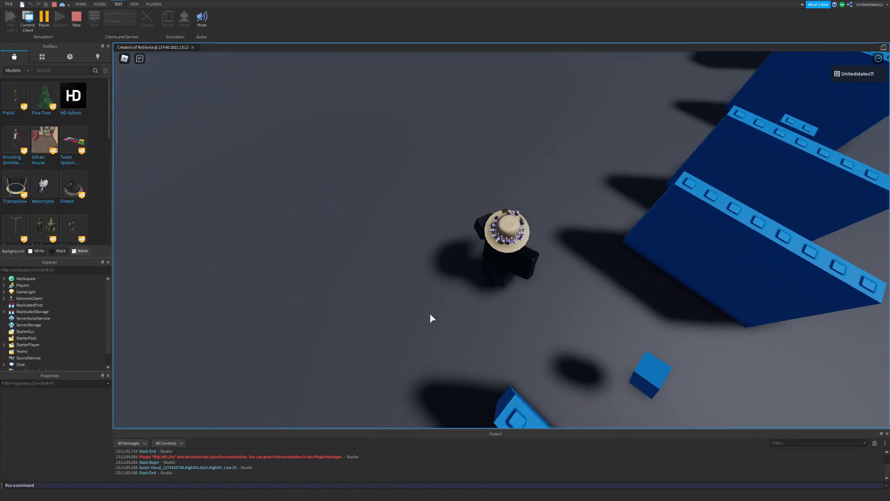
# Playtest the cylindrical constraint's slider limits by pushing the small block between the two walls with the avatar.
pyautogui.press('s')
pyautogui.press('space')
pyautogui.press('d')
pyautogui.press('w')
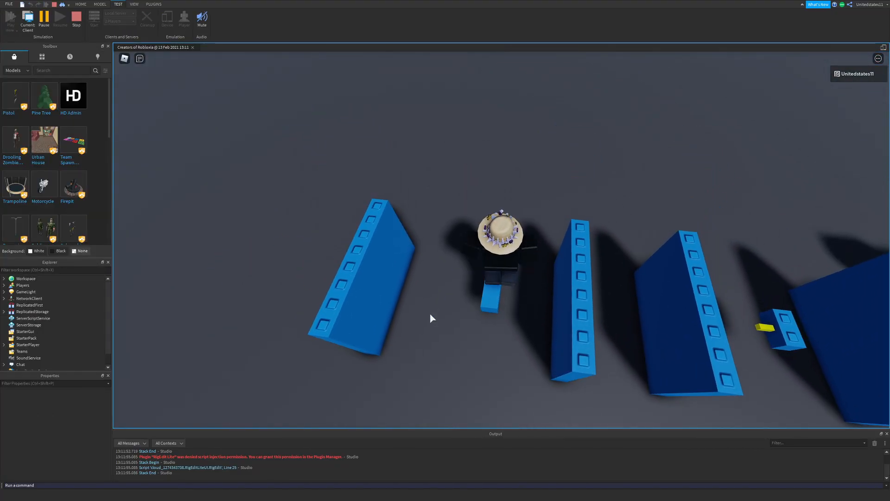
pyautogui.press('s')
pyautogui.press('a')
pyautogui.press('w')
pyautogui.press('d')
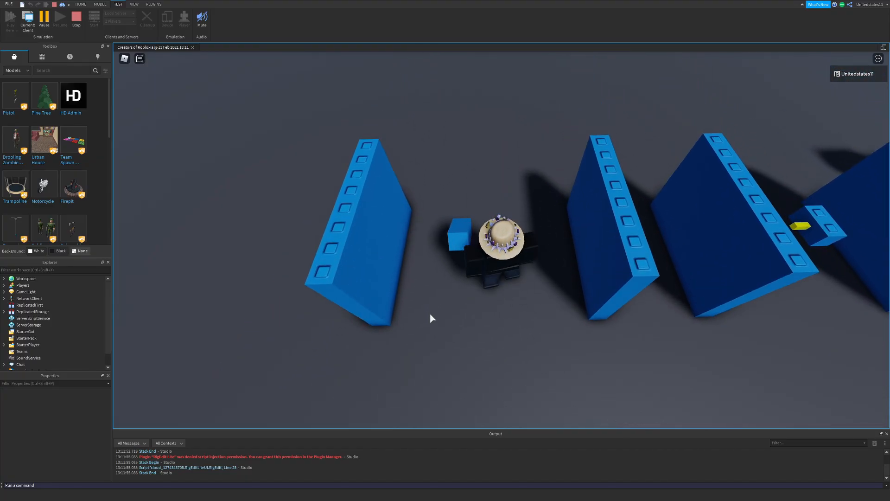
pyautogui.press('s')
pyautogui.press('w')
pyautogui.press('a')
pyautogui.press('d')
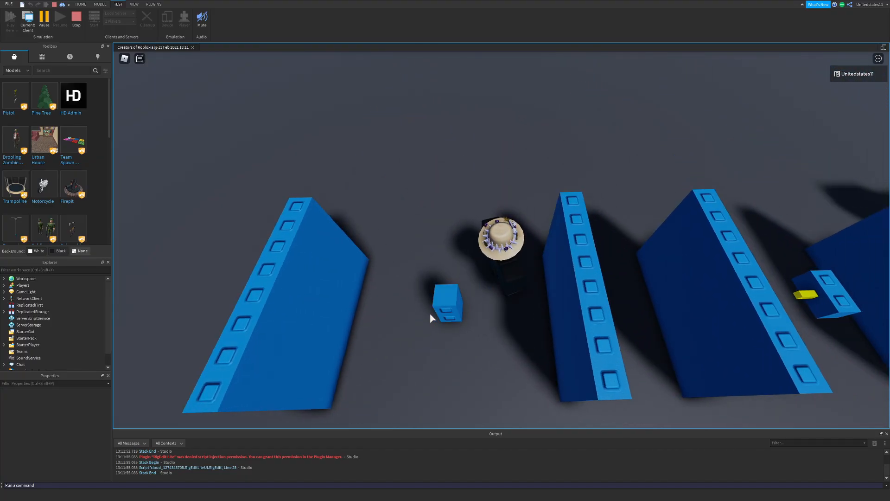
pyautogui.moveTo(430, 314); pyautogui.dragTo(430, 314, button='right')
pyautogui.press('a')
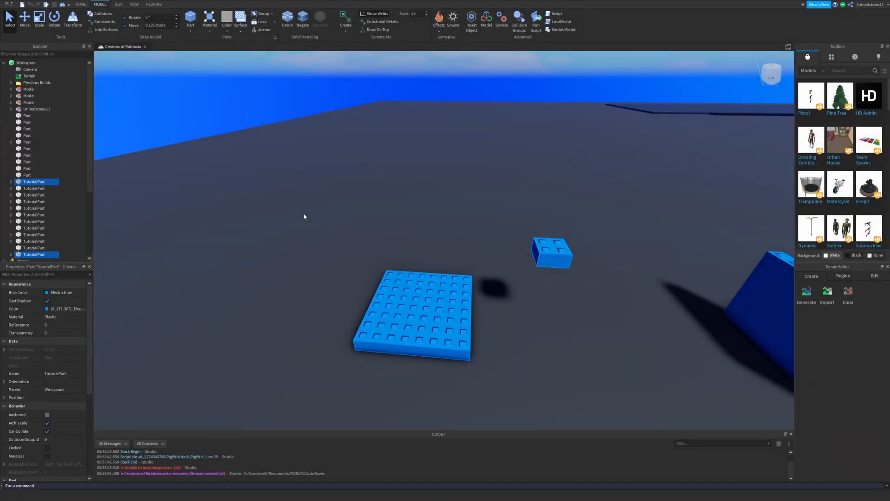
# Duplicate the studded plate together with the small block and place the copies beside the originals.
pyautogui.moveTo(459, 211); pyautogui.dragTo(459, 210, button='right')
pyautogui.hotkey('ctrl', 'd')
pyautogui.moveTo(562, 267); pyautogui.dragTo(412, 274)
pyautogui.press('a')
# Delete the duplicated plate and the leftover child object inside the copied small block.
pyautogui.click(419, 197)
pyautogui.click(303, 291)
pyautogui.press('a')
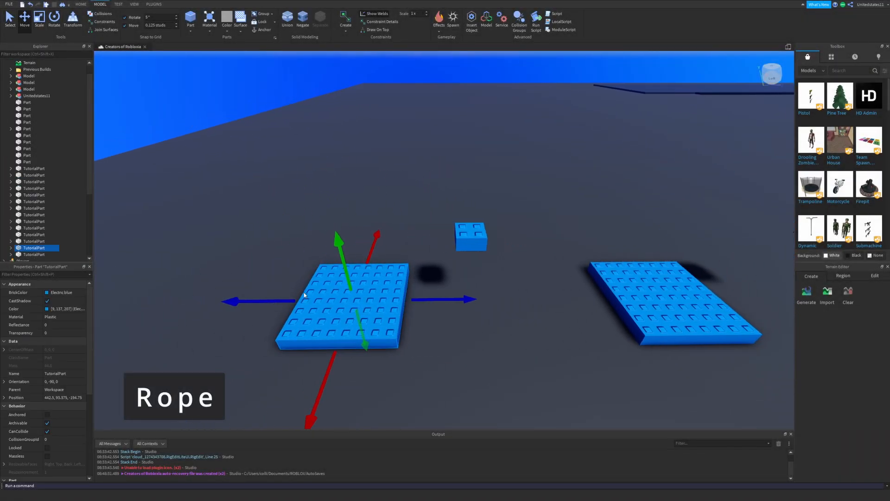
pyautogui.press('Delete')
pyautogui.click(468, 239)
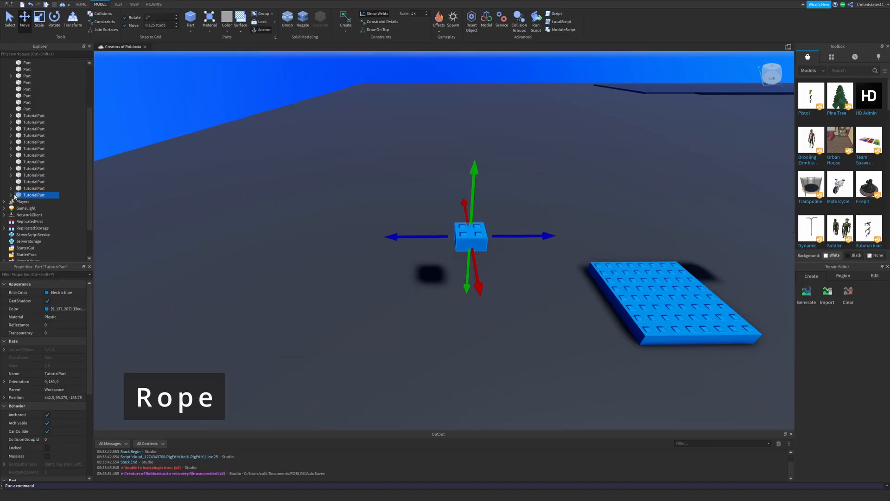
pyautogui.click(40, 202)
pyautogui.press('Delete')
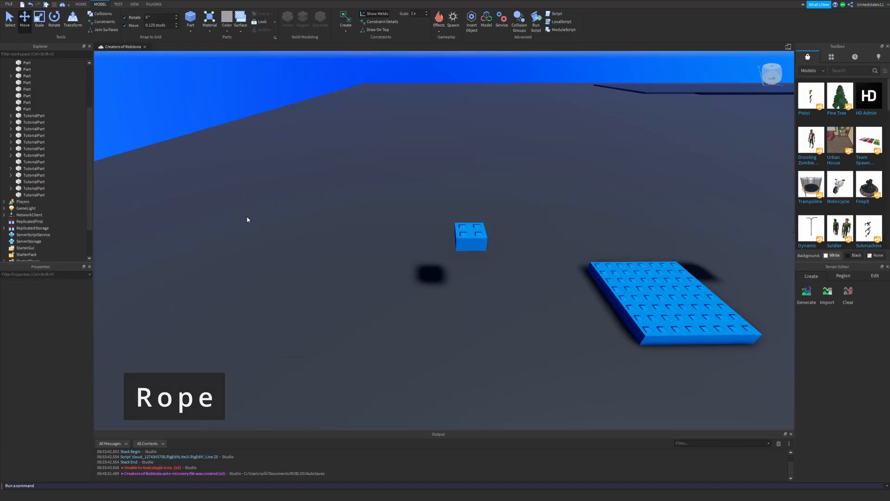
# With the move increment at 1 stud, raise the small block about 9 studs, shift it sideways, and place a copy below it.
pyautogui.click(477, 233)
pyautogui.press('d')
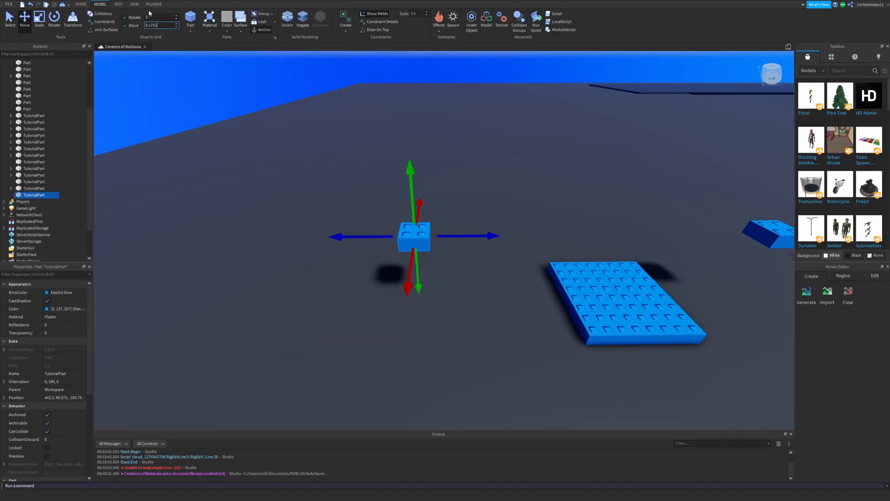
pyautogui.write('1')
pyautogui.moveTo(390, 198); pyautogui.dragTo(390, 198, button='right')
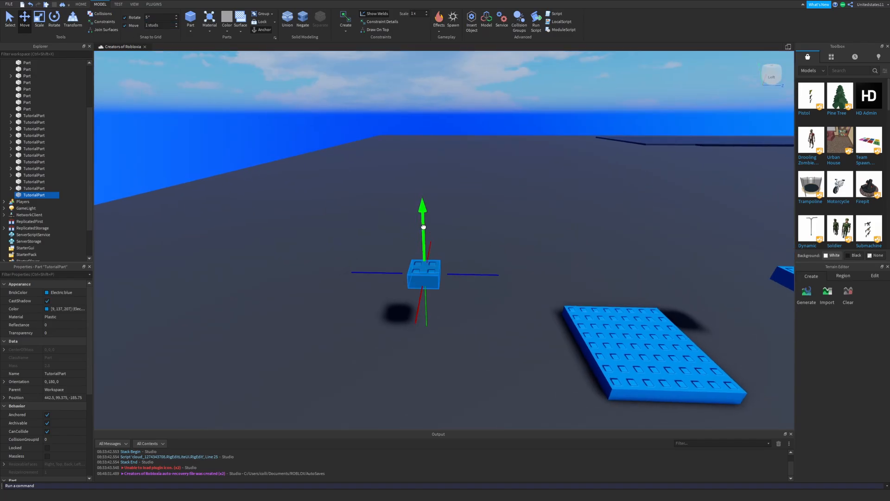
pyautogui.moveTo(423, 230); pyautogui.dragTo(417, 141)
pyautogui.moveTo(473, 185); pyautogui.dragTo(436, 186)
pyautogui.moveTo(392, 229); pyautogui.dragTo(387, 174)
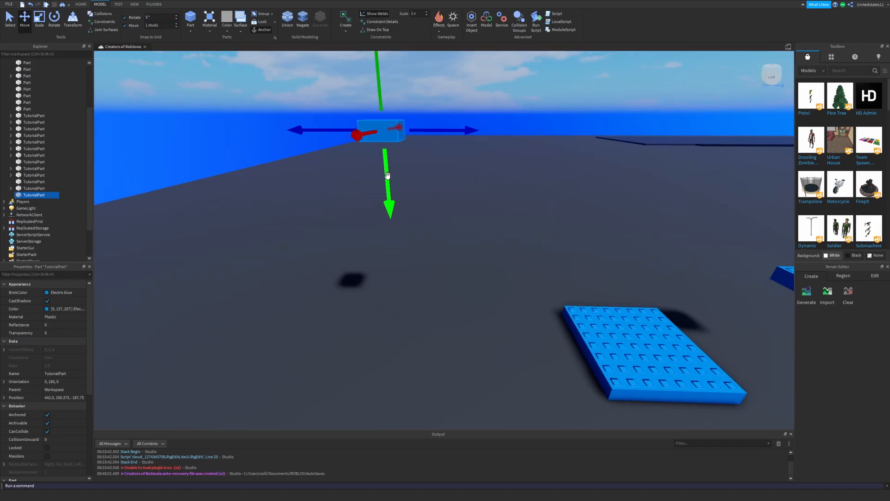
pyautogui.moveTo(392, 238); pyautogui.dragTo(393, 318)
pyautogui.click(429, 262)
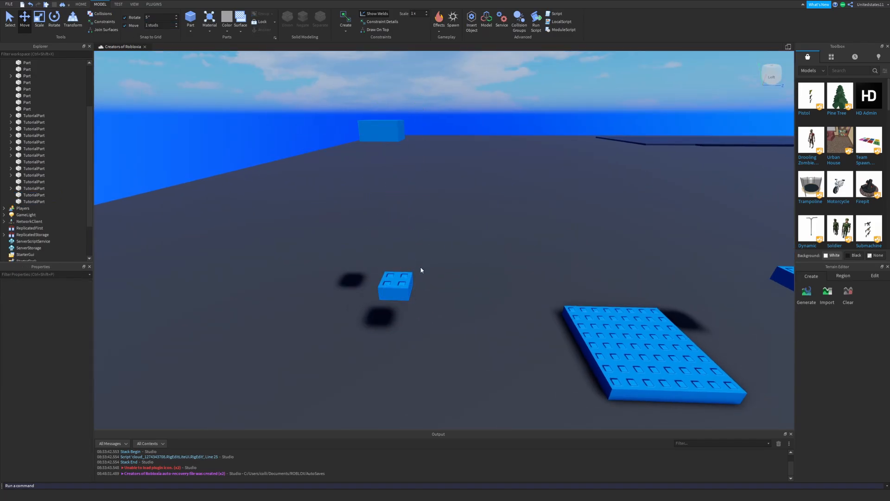
# Create a rope constraint from the upper block's underside to the top of the lower block.
pyautogui.click(465, 199)
pyautogui.press('w')
pyautogui.press('a')
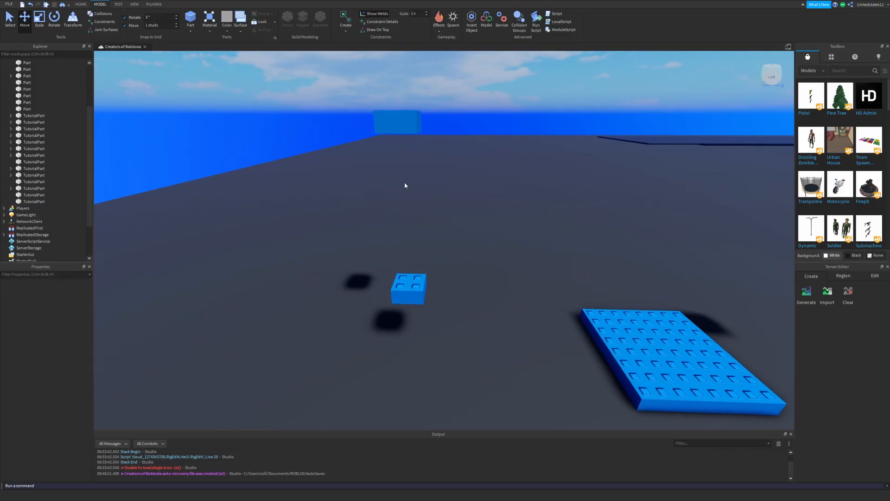
pyautogui.click(345, 26)
pyautogui.click(351, 77)
pyautogui.press('w')
pyautogui.moveTo(429, 167); pyautogui.dragTo(434, 206, button='right')
pyautogui.click(438, 189)
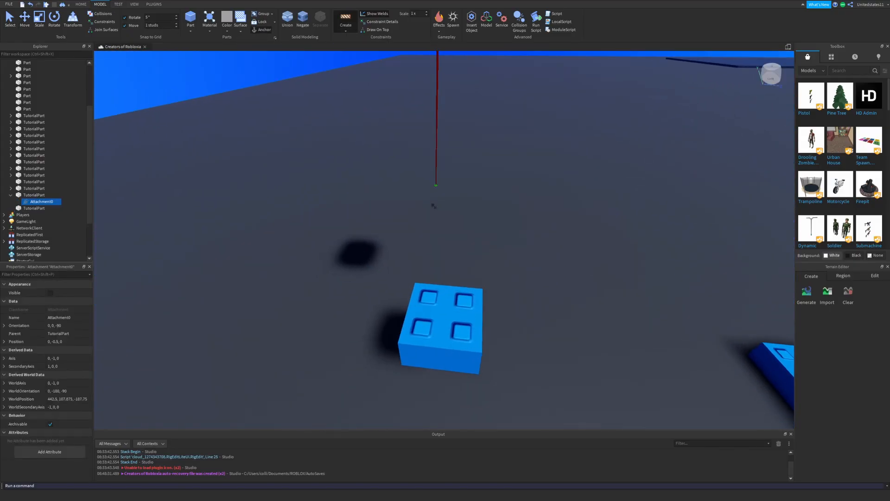
pyautogui.click(456, 315)
pyautogui.moveTo(456, 315); pyautogui.dragTo(477, 227, button='right')
pyautogui.press('s')
pyautogui.press('w')
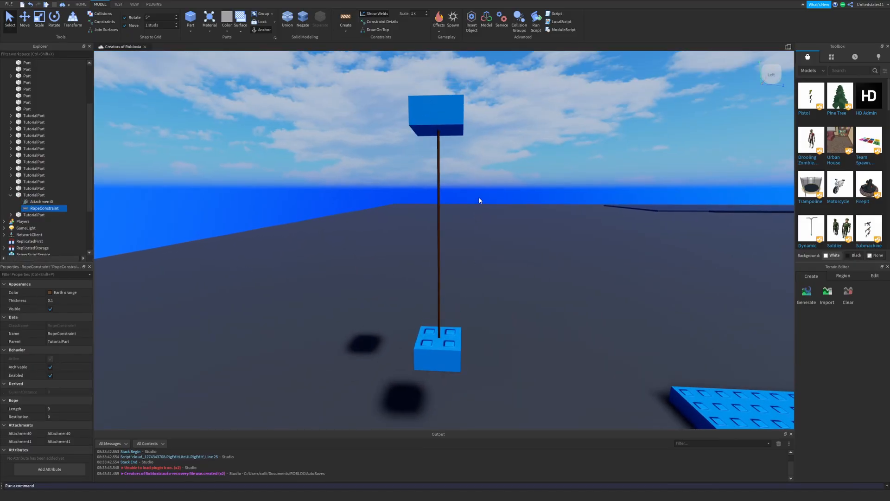
# Playtest the rope constraint by pushing the hanging block around with the avatar, and end the test.
pyautogui.click(312, 91)
pyautogui.moveTo(311, 90); pyautogui.dragTo(327, 111, button='right')
pyautogui.press('s')
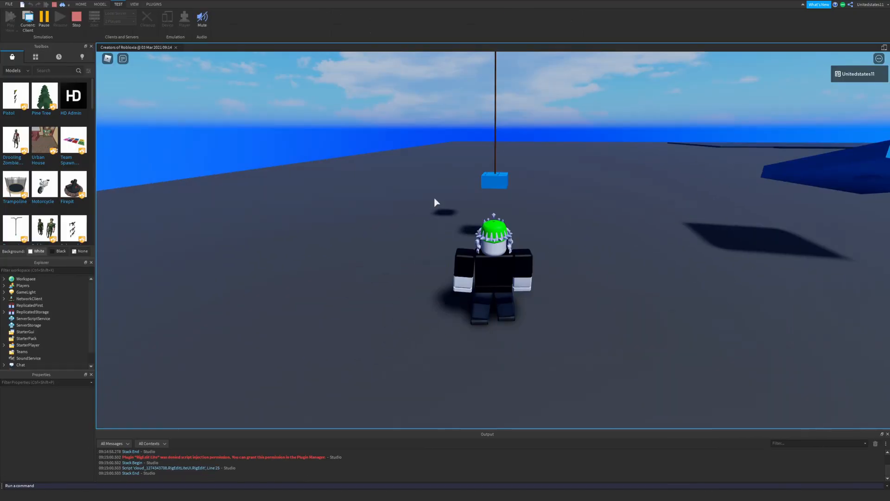
pyautogui.press('w')
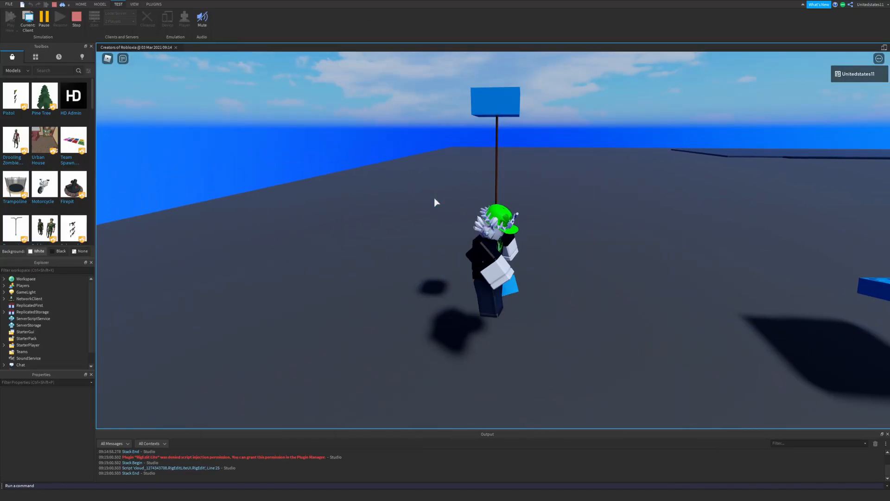
pyautogui.press('s')
pyautogui.moveTo(435, 202); pyautogui.dragTo(435, 202, button='right')
pyautogui.press('w')
pyautogui.press('s')
pyautogui.scroll(-2, 435, 202)
pyautogui.press('w')
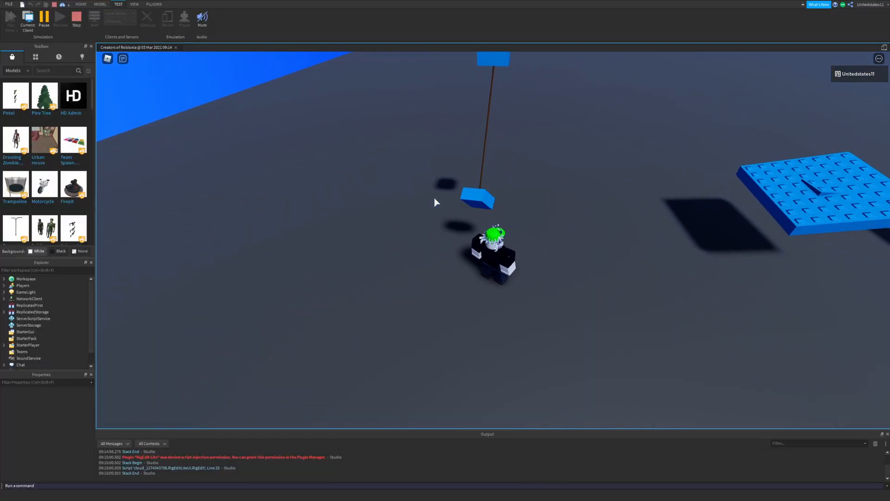
pyautogui.moveTo(435, 203); pyautogui.dragTo(435, 202, button='right')
pyautogui.press('d')
pyautogui.press('s')
pyautogui.press('w')
pyautogui.press('s')
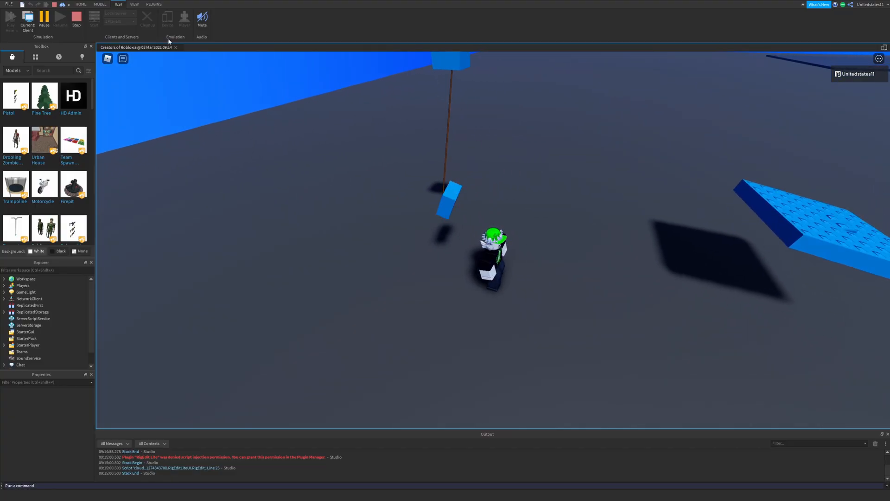
pyautogui.hotkey('shift', 'F5')
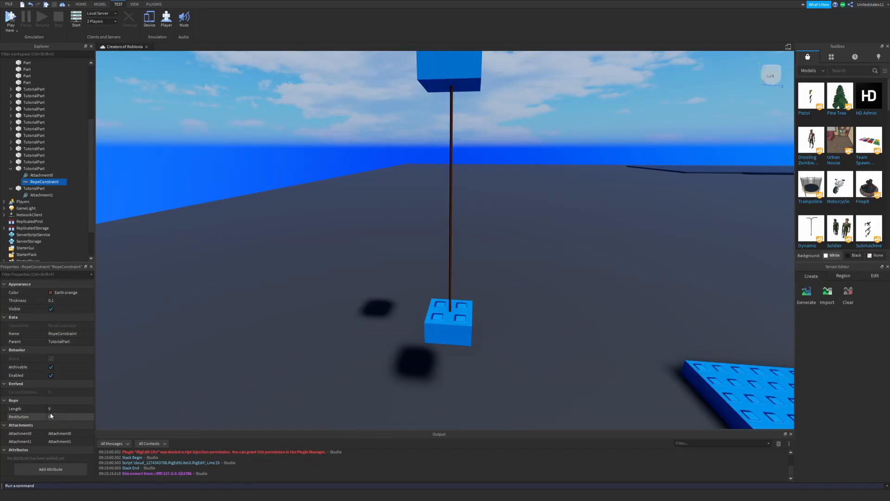
# Set the rope's length to 12 and move the lower block sideways from beneath the upper one.
pyautogui.moveTo(296, 368); pyautogui.dragTo(320, 368, button='right')
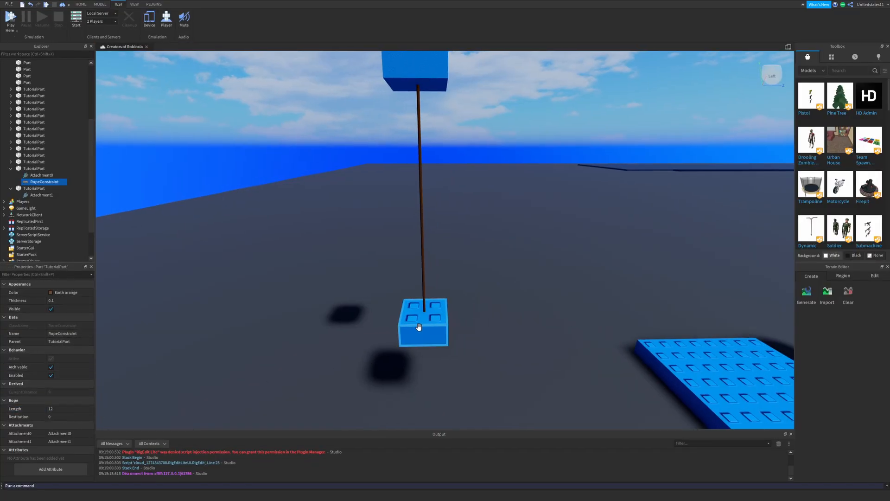
pyautogui.click(418, 326)
pyautogui.click(80, 4)
pyautogui.moveTo(477, 320); pyautogui.dragTo(444, 322)
# Try a longer length on the rope constraint, and set its length to 10.
pyautogui.click(45, 182)
pyautogui.click(55, 408)
pyautogui.write('2')
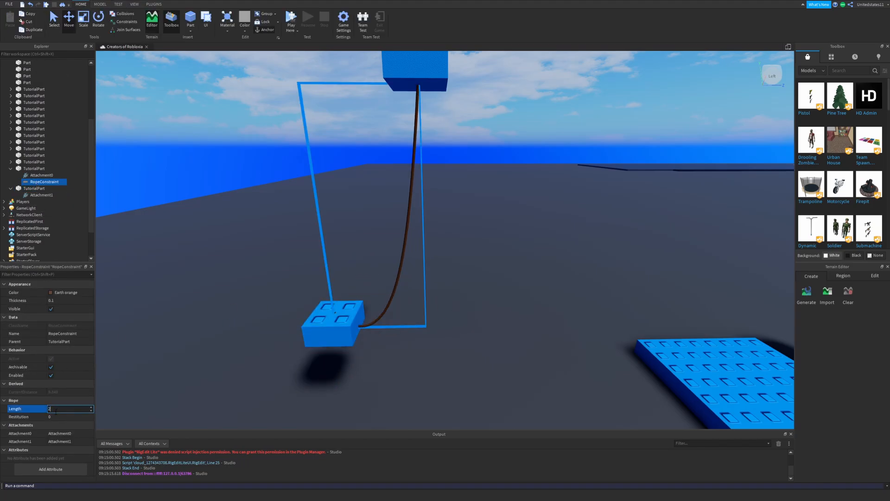
pyautogui.write('0')
pyautogui.press('Return')
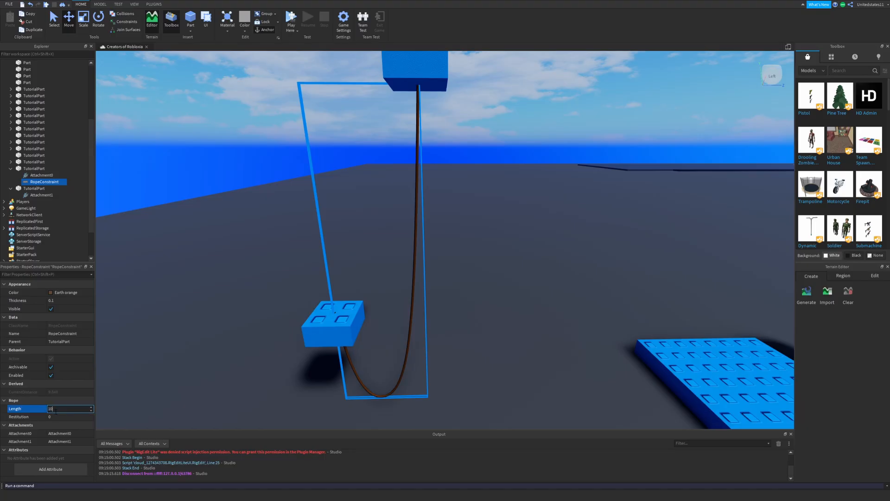
pyautogui.press('Return')
# Set the rope constraint's restitution to 0.2.
pyautogui.click(65, 416)
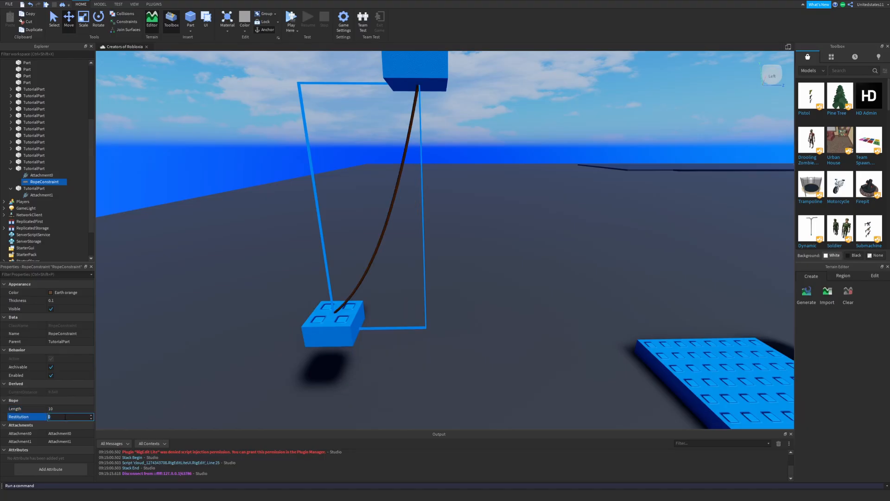
pyautogui.moveTo(29, 422)
pyautogui.write('0.2')
pyautogui.press('Return')
# Run the simulation to check how the rope behaves with its new length and restitution.
pyautogui.click(153, 196)
pyautogui.click(118, 4)
pyautogui.click(10, 28)
pyautogui.click(22, 54)
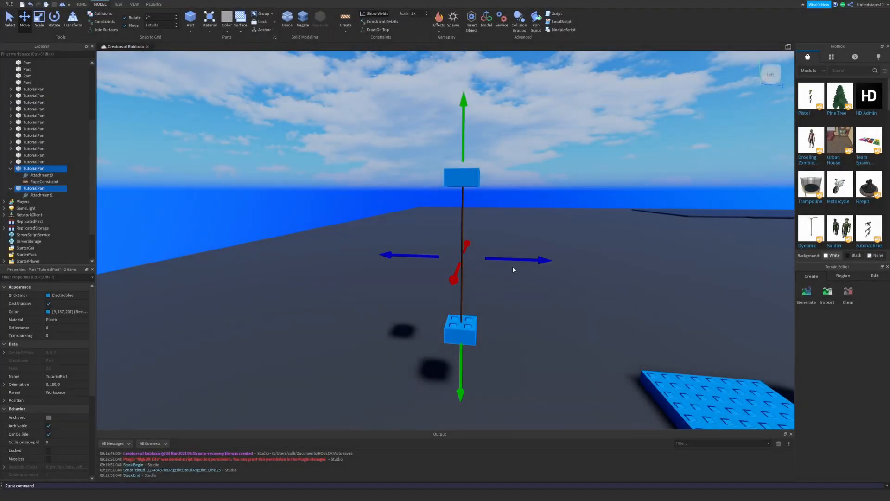
# Duplicate the two rope-linked blocks, place the copy beside the originals, and delete the copy's rope constraint.
pyautogui.hotkey('ctrl', 'd')
pyautogui.moveTo(512, 265); pyautogui.dragTo(423, 252)
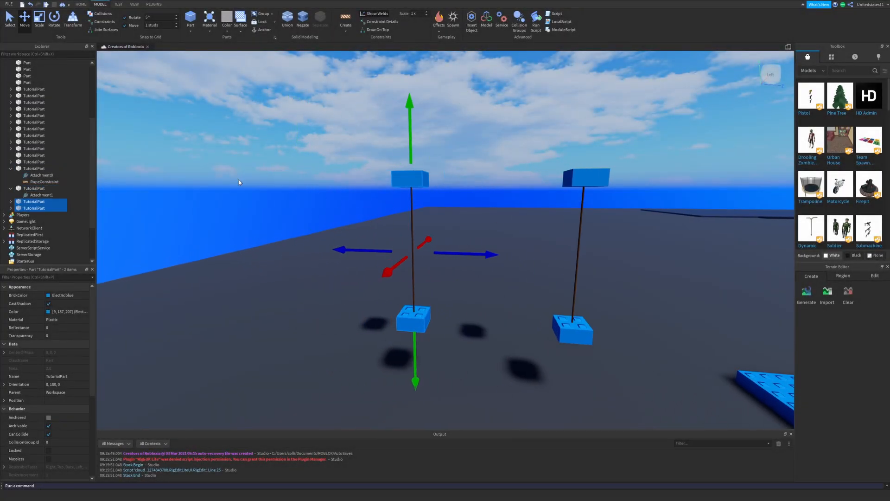
pyautogui.click(22, 215)
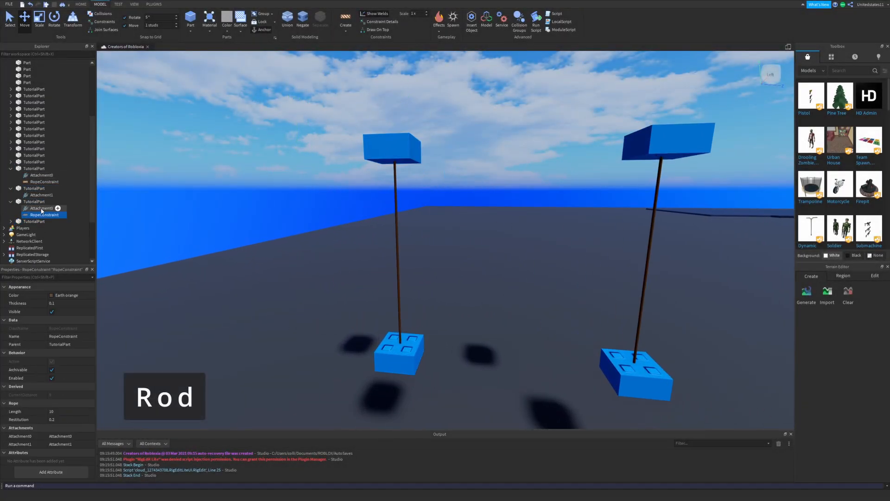
pyautogui.press('Delete')
# Create a rod constraint from the copied upper block's underside to the top of the copied lower block.
pyautogui.moveTo(376, 204); pyautogui.dragTo(376, 193, button='right')
pyautogui.click(345, 20)
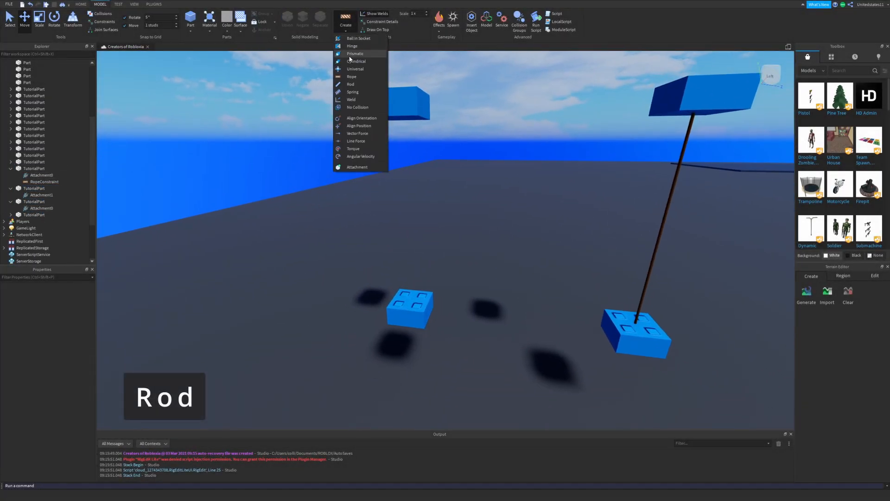
pyautogui.click(351, 85)
pyautogui.press('w')
pyautogui.moveTo(402, 228); pyautogui.dragTo(424, 236, button='right')
pyautogui.click(404, 186)
pyautogui.click(465, 304)
pyautogui.moveTo(465, 304); pyautogui.dragTo(465, 280, button='right')
pyautogui.press('s')
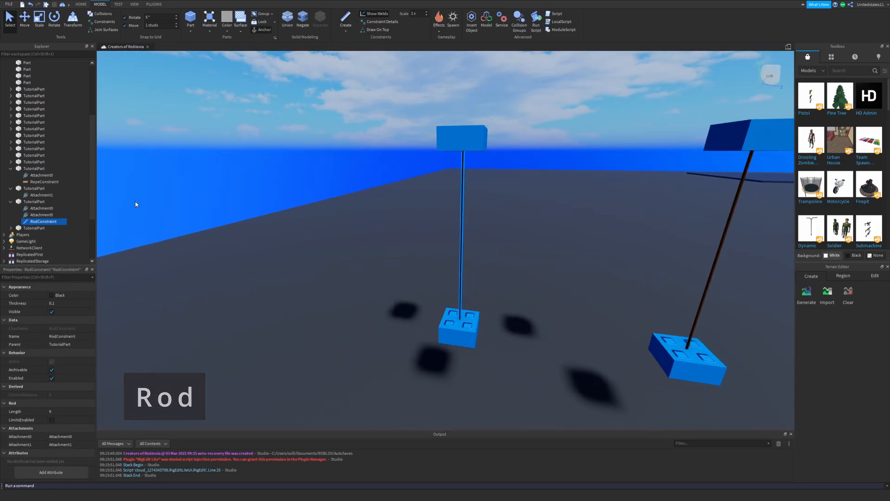
# Set the rod constraint's length to 12 and run the simulation to test it.
pyautogui.click(60, 412)
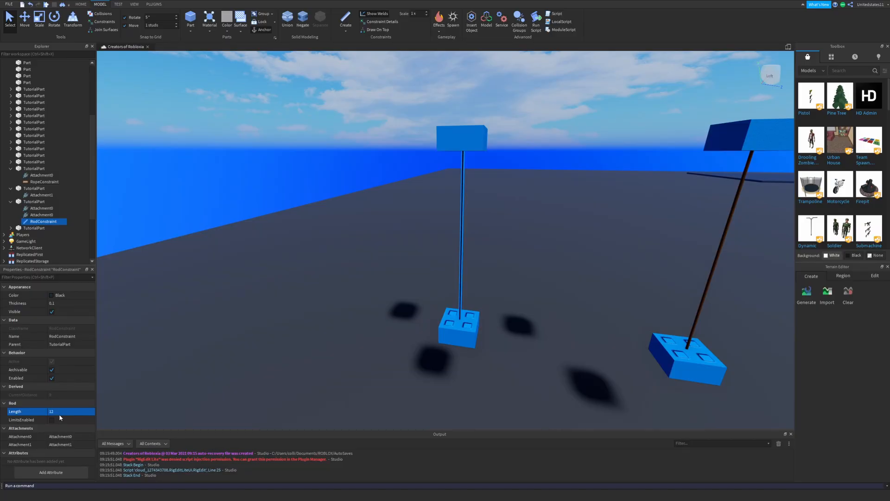
pyautogui.moveTo(194, 167); pyautogui.dragTo(207, 185, button='right')
pyautogui.click(118, 4)
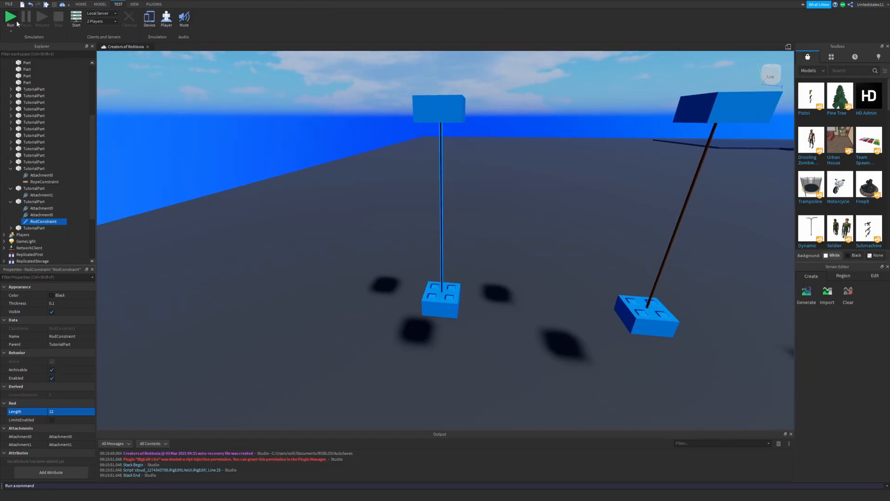
pyautogui.click(10, 17)
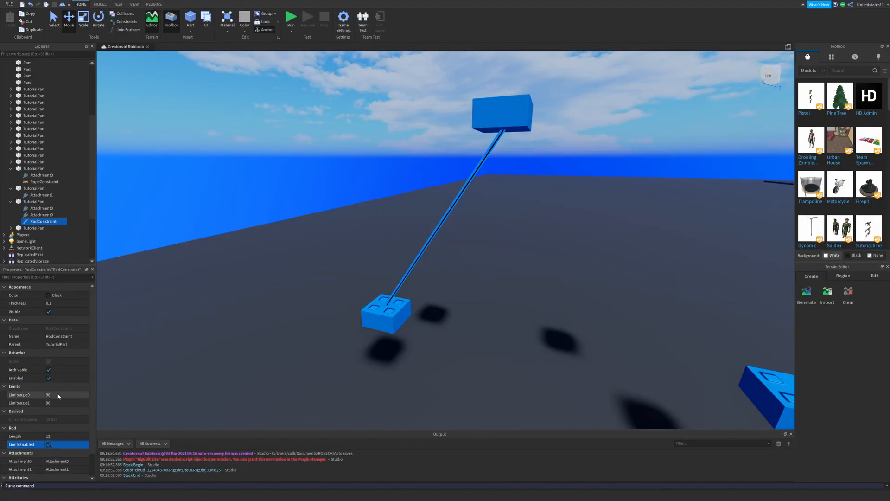
# Set the rod constraint's LimitAngle0 and LimitAngle1 to 120 and run the simulation.
pyautogui.click(59, 396)
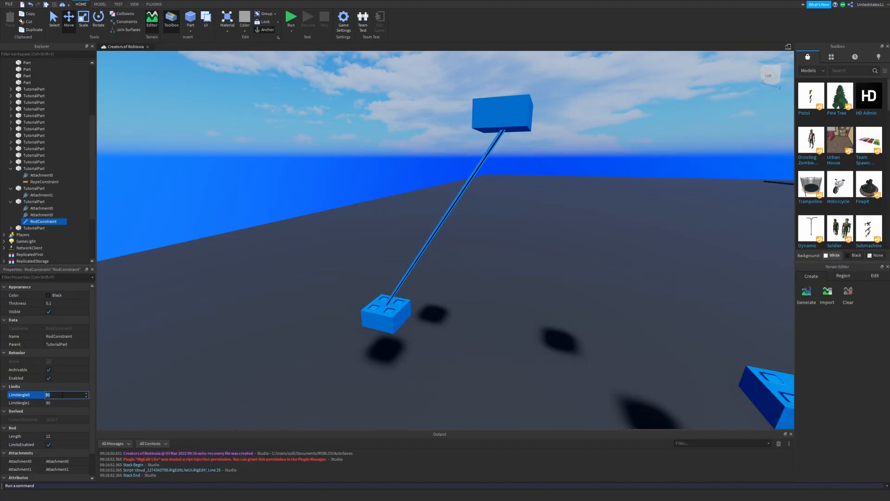
pyautogui.click(63, 401)
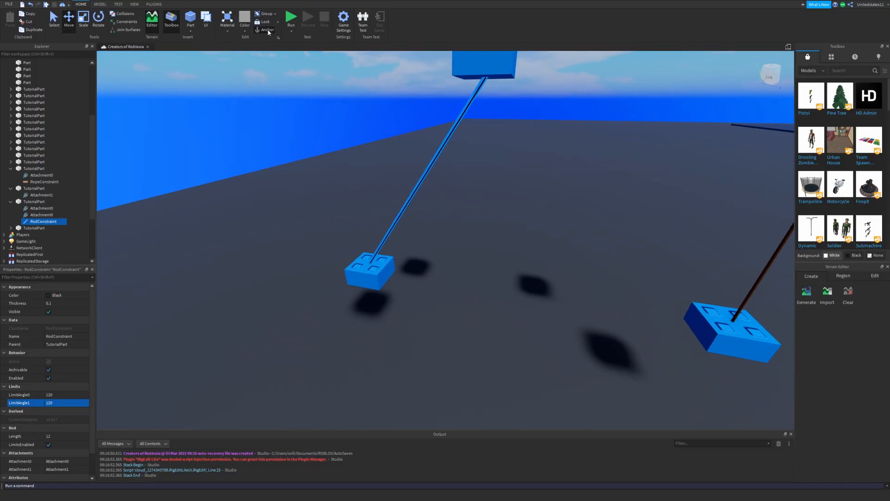
pyautogui.click(291, 19)
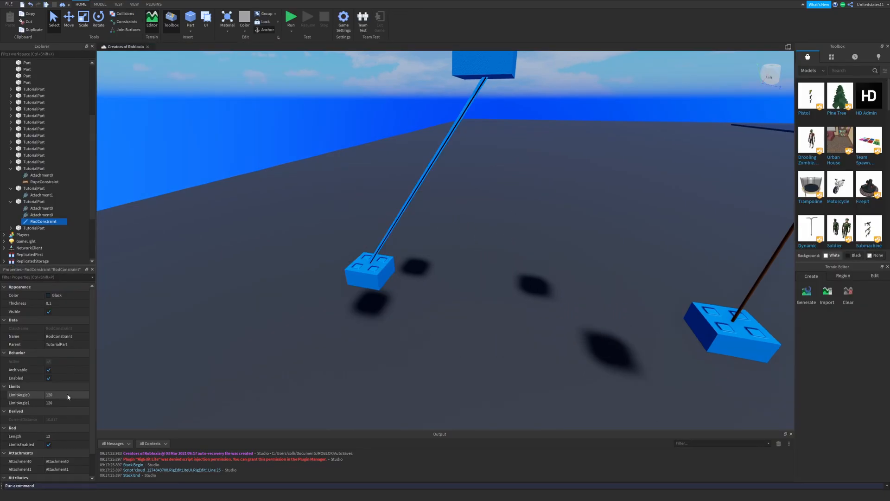
# Set the rod constraint's LimitAngle0 and LimitAngle1 to 40 and run the simulation to test the limits.
pyautogui.click(67, 394)
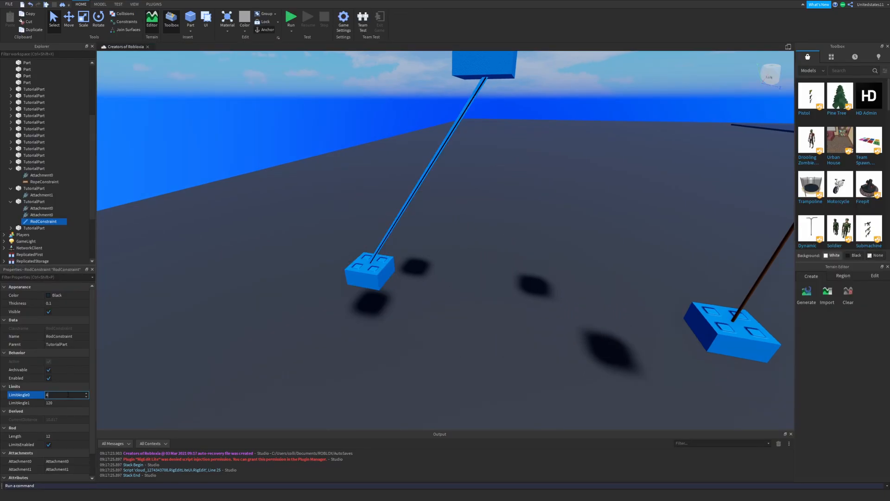
pyautogui.click(63, 403)
pyautogui.write('40')
pyautogui.press('Return')
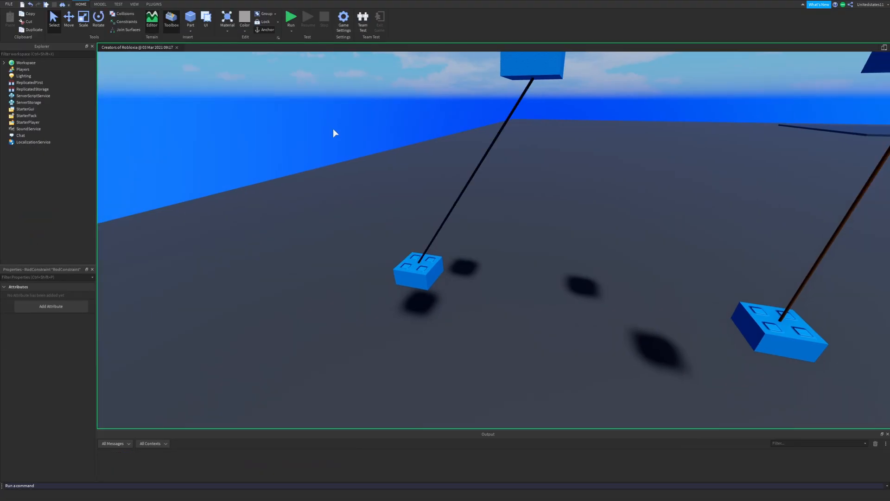
pyautogui.press('F8')
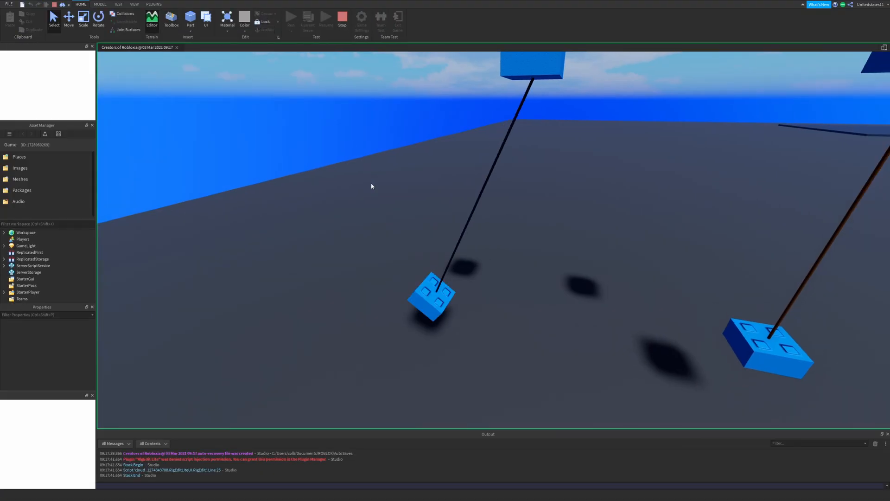
pyautogui.moveTo(371, 183); pyautogui.dragTo(371, 183, button='right')
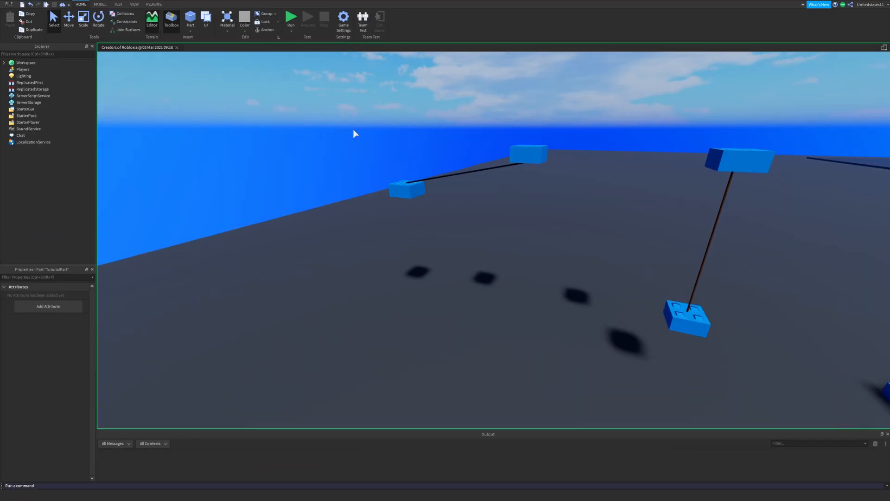
pyautogui.press('F8')
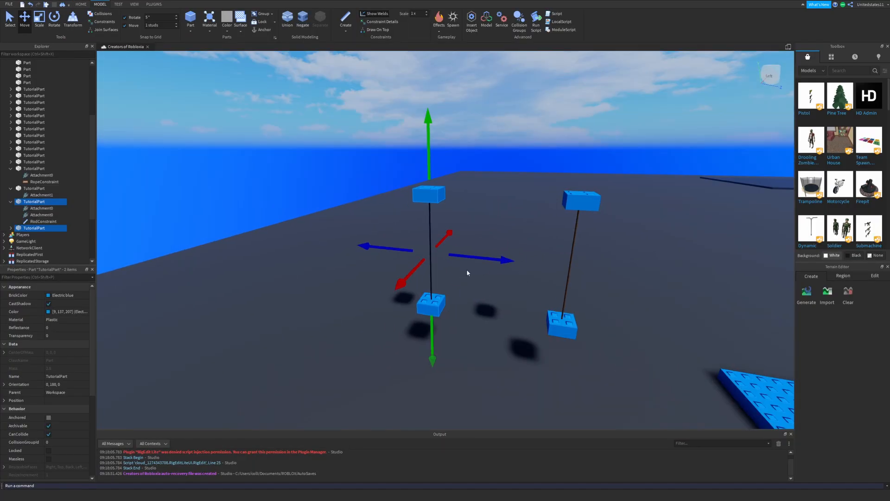
# Duplicate the two rod-linked blocks, place the copy beside the originals, and delete the copy's rod constraint.
pyautogui.hotkey('ctrl', 'd')
pyautogui.moveTo(467, 266); pyautogui.dragTo(357, 244)
pyautogui.moveTo(358, 244); pyautogui.dragTo(297, 238, button='right')
pyautogui.press('w')
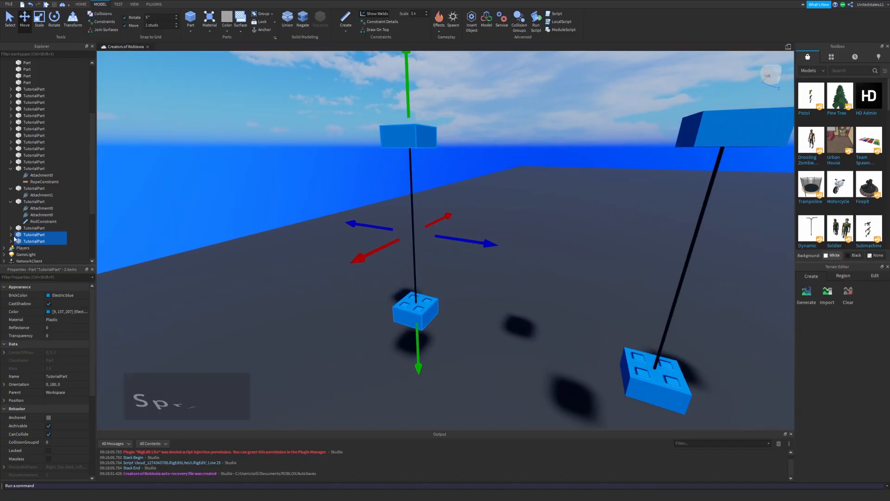
pyautogui.click(314, 200)
pyautogui.click(412, 182)
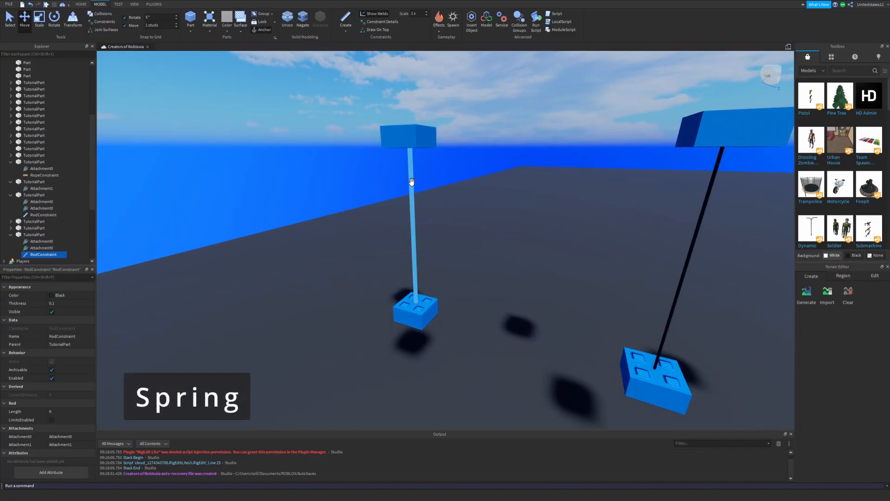
pyautogui.press('Delete')
pyautogui.scroll(2, 216, 229)
# Create a spring constraint from the copied upper block's underside to the top of the copied lower block.
pyautogui.click(346, 23)
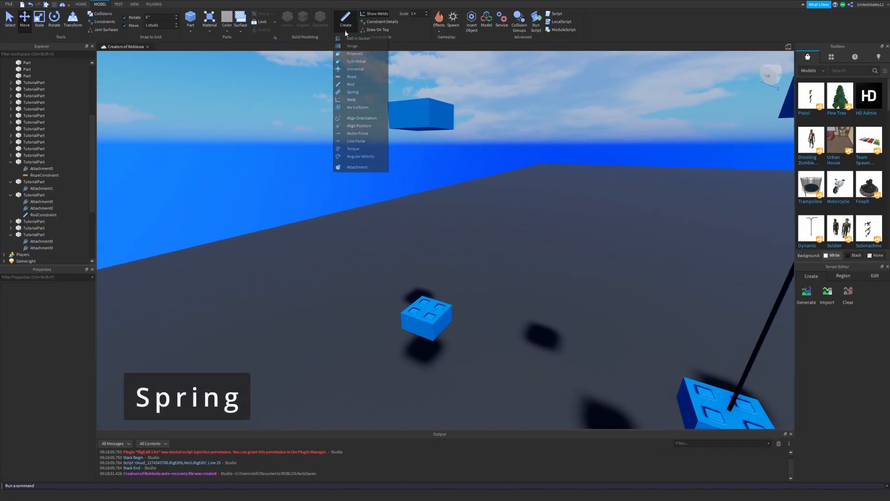
pyautogui.click(359, 94)
pyautogui.moveTo(381, 152); pyautogui.dragTo(394, 116, button='right')
pyautogui.press('w')
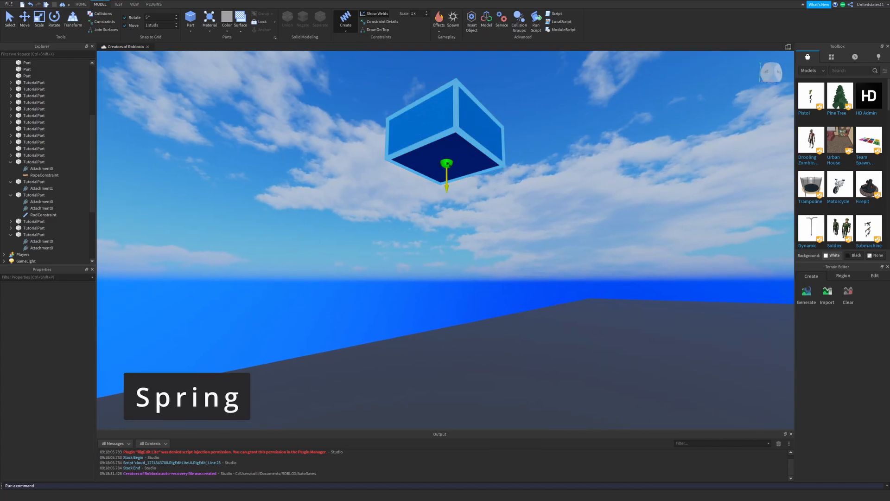
pyautogui.click(447, 165)
pyautogui.moveTo(446, 166); pyautogui.dragTo(445, 234, button='right')
pyautogui.click(445, 296)
pyautogui.moveTo(445, 296); pyautogui.dragTo(488, 250, button='right')
pyautogui.scroll(-3, 487, 251)
pyautogui.click(488, 251)
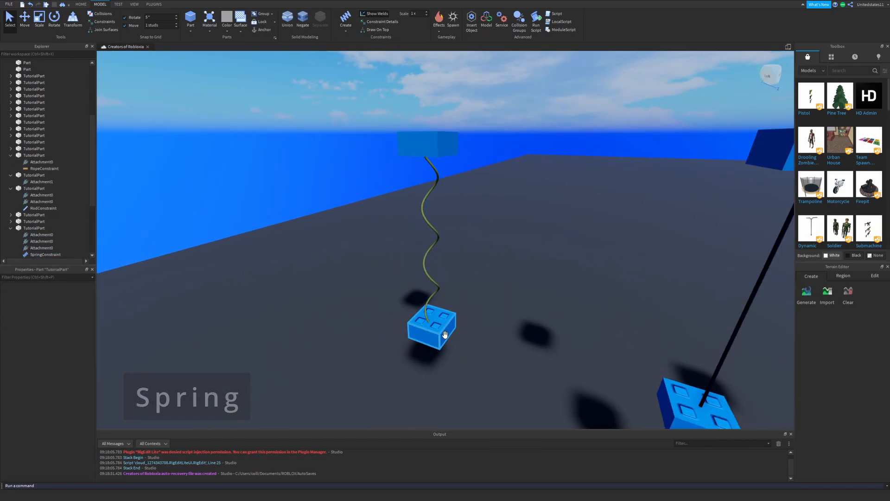
# Move the spring's lower block up closer to the upper block and shift it slightly sideways.
pyautogui.click(444, 334)
pyautogui.click(25, 17)
pyautogui.moveTo(433, 378); pyautogui.dragTo(441, 314)
pyautogui.scroll(2, 465, 299)
pyautogui.press('a')
pyautogui.moveTo(486, 268); pyautogui.dragTo(466, 267)
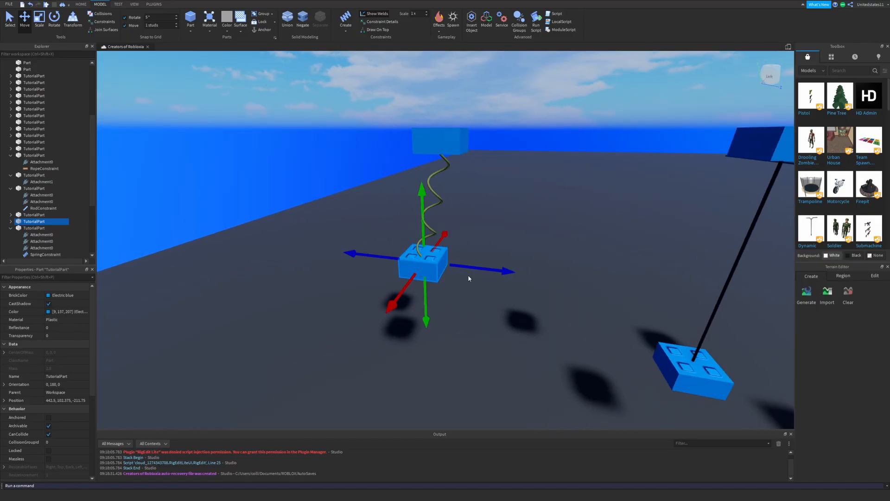
pyautogui.press('s')
pyautogui.moveTo(465, 182); pyautogui.dragTo(448, 128, button='right')
pyautogui.press('d')
pyautogui.press('a')
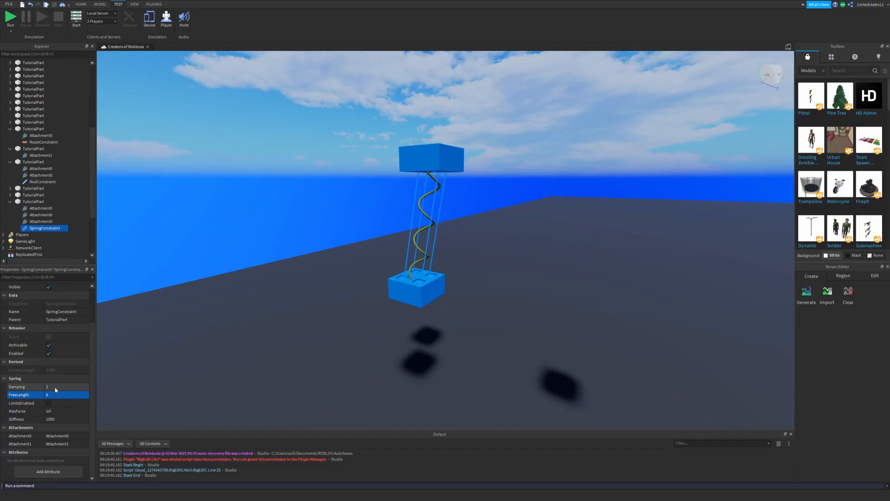
# Set the spring constraint's Damping to 1 and run the simulation to watch the spring move.
pyautogui.moveTo(22, 390)
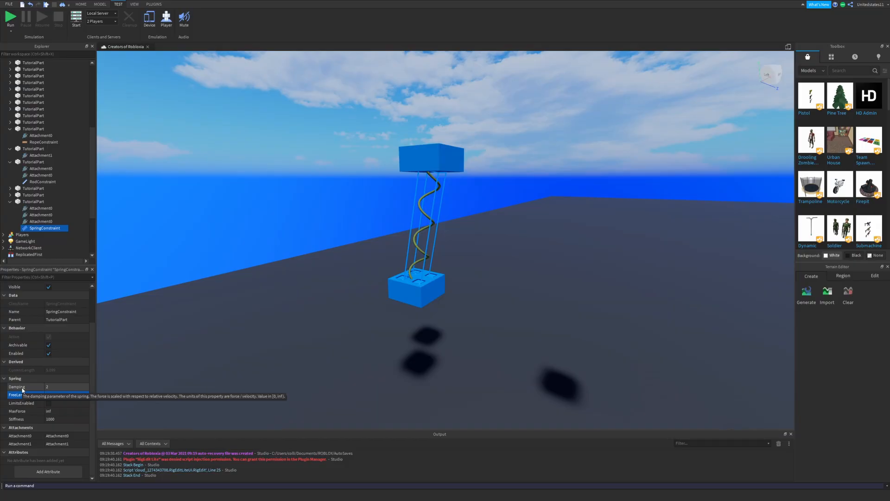
pyautogui.click(74, 388)
pyautogui.press('Return')
pyautogui.click(10, 18)
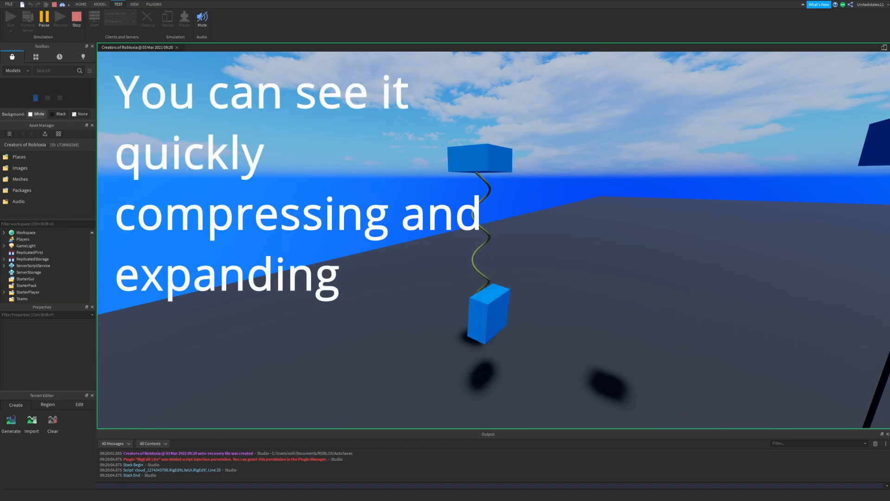
pyautogui.click(100, 4)
pyautogui.moveTo(450, 129); pyautogui.dragTo(449, 128, button='right')
pyautogui.press('w')
pyautogui.press('s')
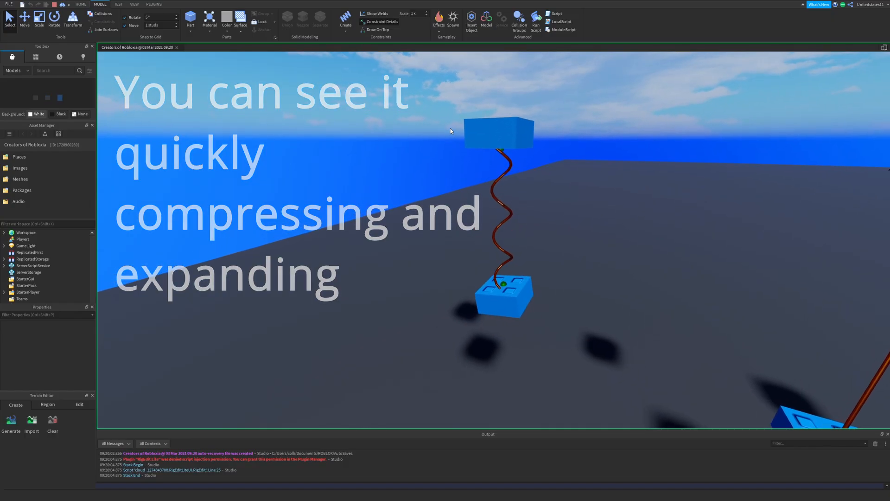
pyautogui.click(368, 23)
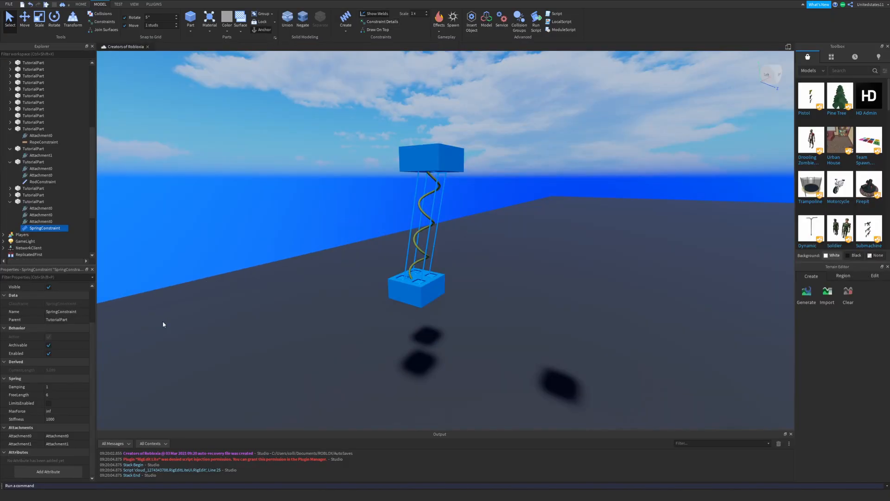
# Enable the spring constraint's limits with a MaxLength of 10 and a MinLength of 4.
pyautogui.click(48, 402)
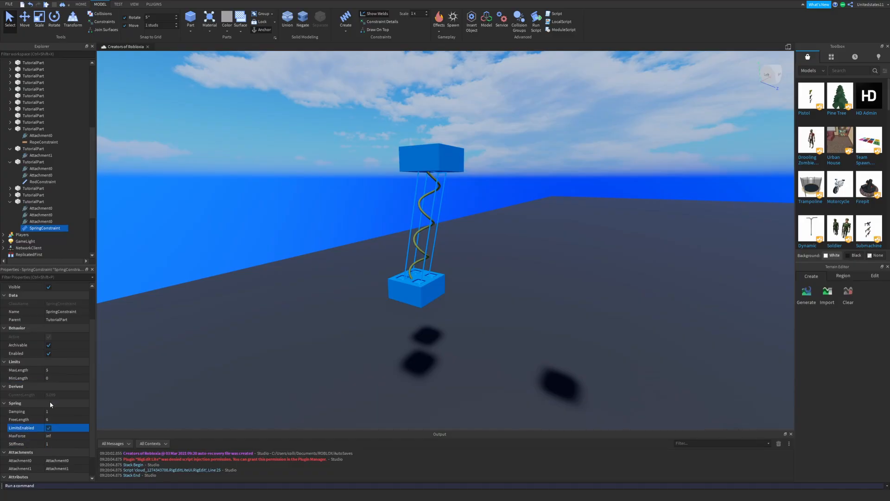
pyautogui.click(62, 370)
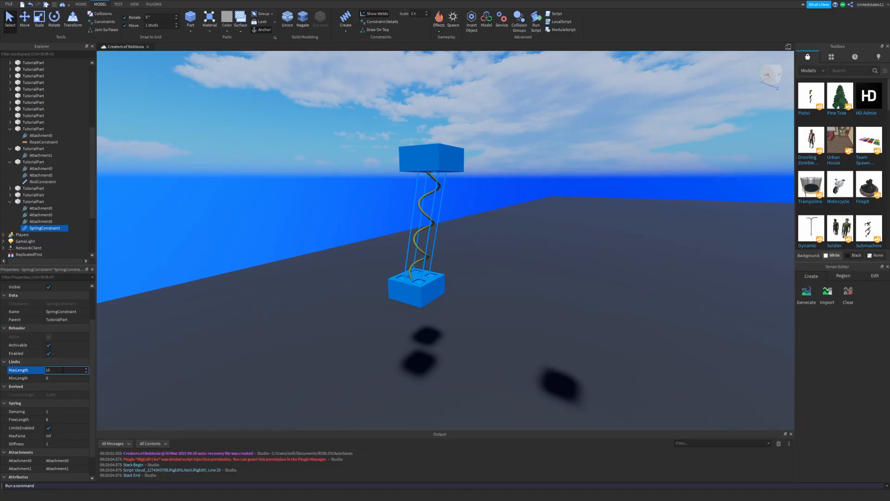
pyautogui.click(74, 377)
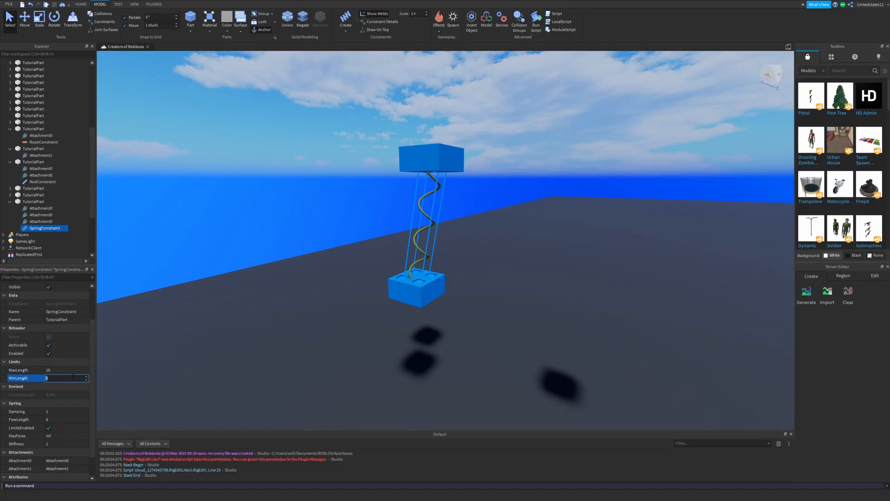
# Set the spring constraint's FreeLength to 7 and Damping to 5, and run the simulation to test it.
pyautogui.click(60, 420)
pyautogui.click(61, 411)
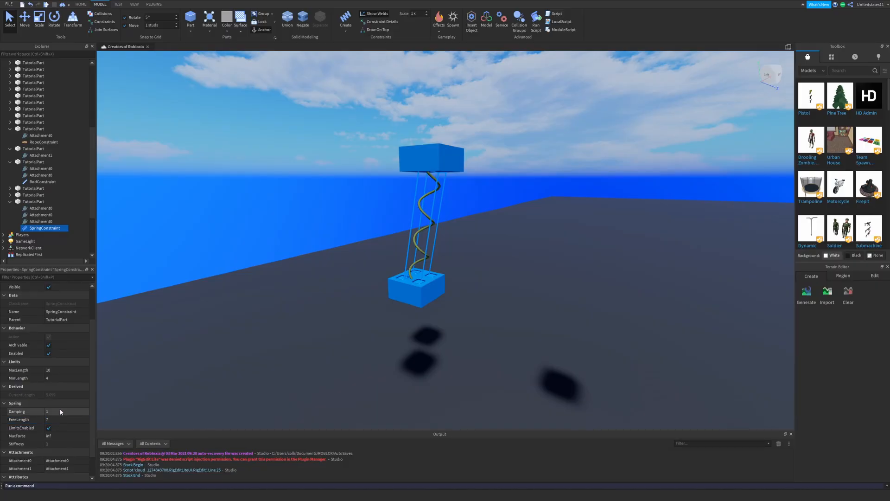
pyautogui.press('s')
pyautogui.moveTo(210, 241); pyautogui.dragTo(211, 235, button='right')
pyautogui.press('w')
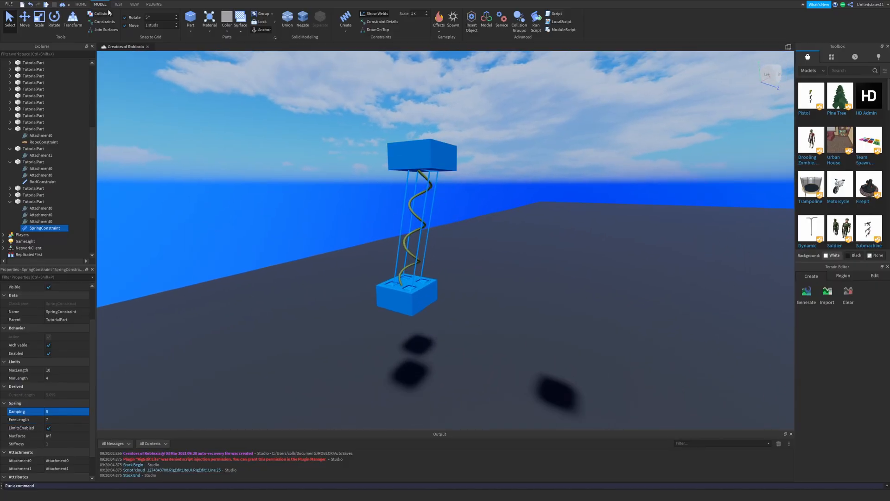
pyautogui.click(118, 5)
pyautogui.click(11, 19)
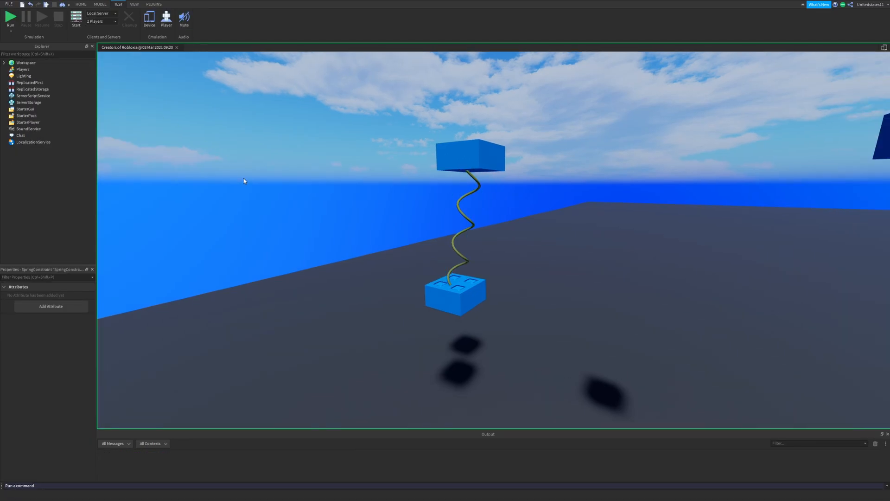
pyautogui.press('s')
pyautogui.moveTo(258, 181); pyautogui.dragTo(258, 183, button='right')
pyautogui.press('w')
pyautogui.click(81, 20)
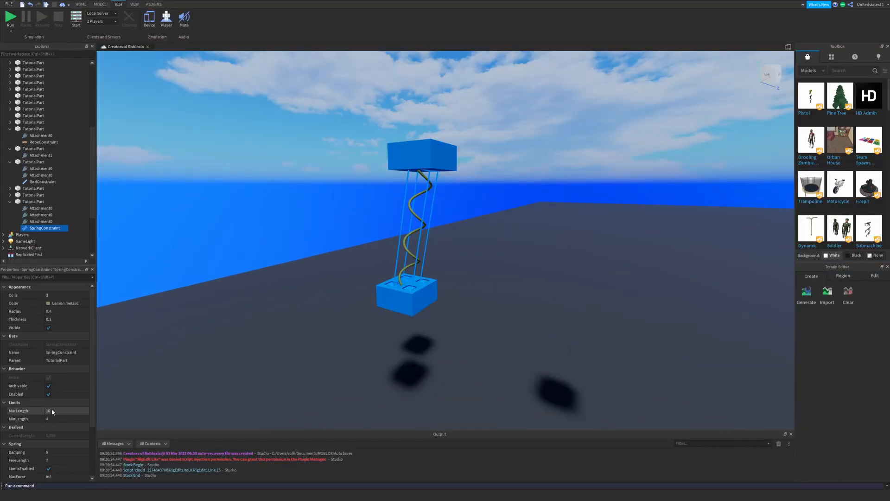
# Set the spring constraint's Stiffness to 1000 and run the simulation to check the spring's motion.
pyautogui.scroll(-3, 54, 410)
pyautogui.click(61, 419)
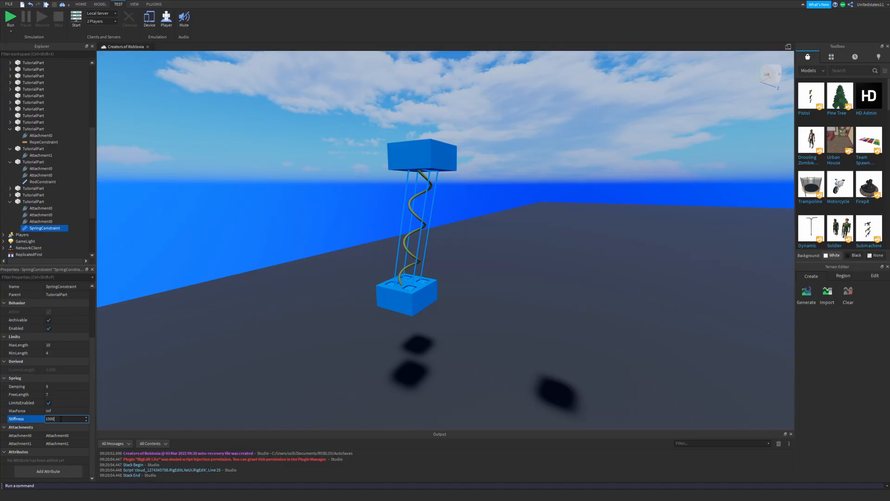
pyautogui.click(10, 19)
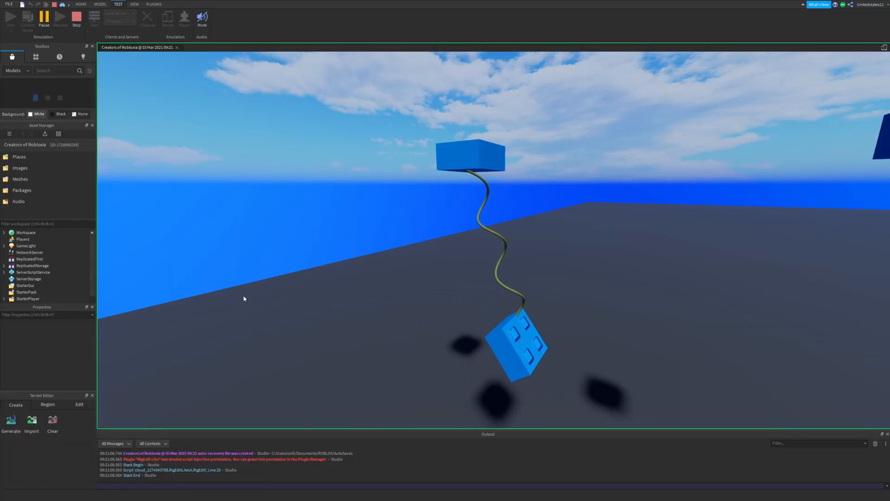
pyautogui.scroll(2, 245, 298)
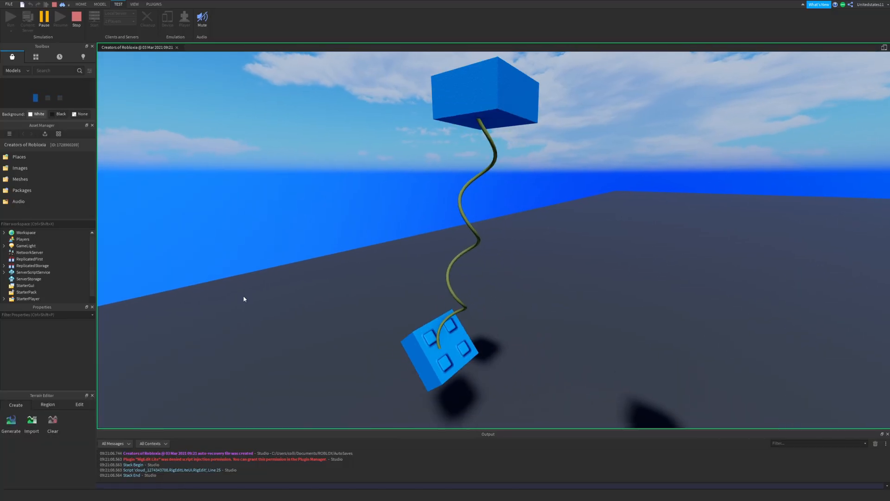
pyautogui.scroll(-2, 244, 298)
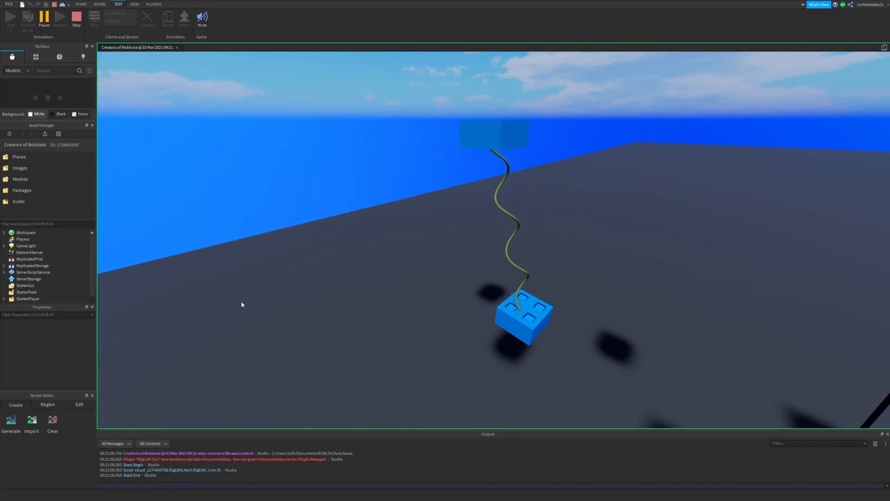
pyautogui.click(76, 19)
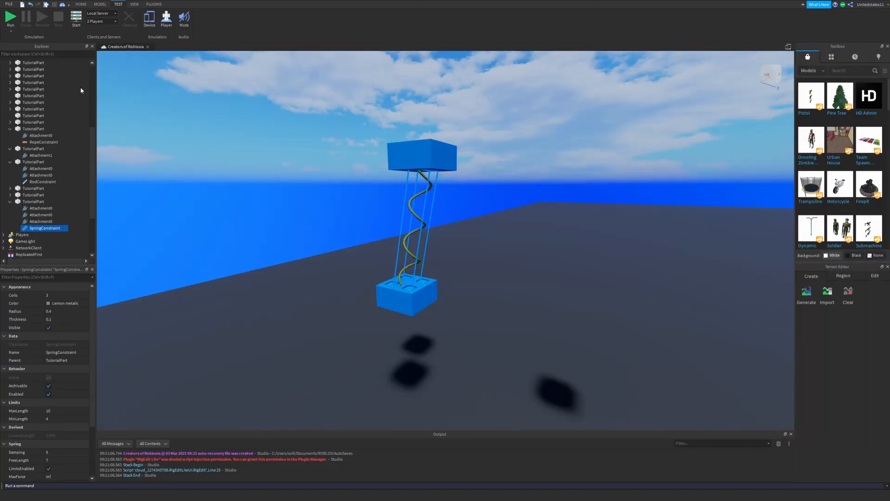
# Raise the spring constraint's Stiffness to 1000000 and run the simulation to test the extreme value.
pyautogui.scroll(-3, 57, 418)
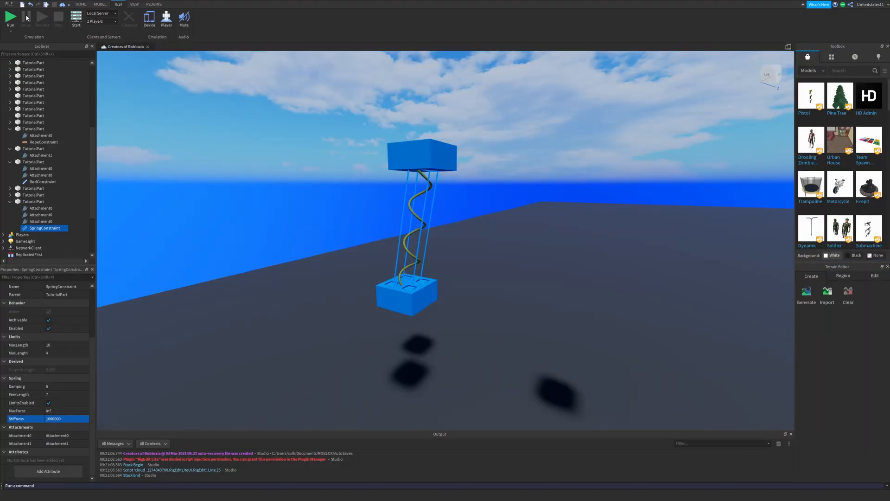
pyautogui.click(10, 18)
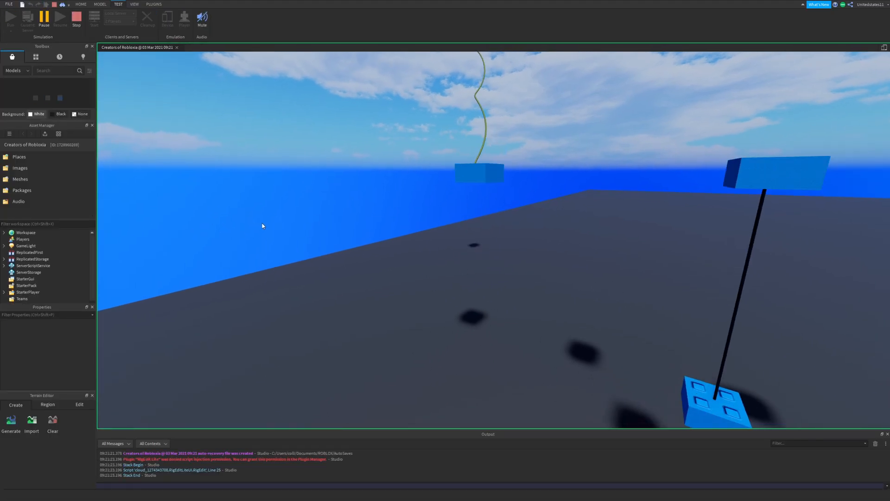
pyautogui.click(76, 18)
pyautogui.click(65, 419)
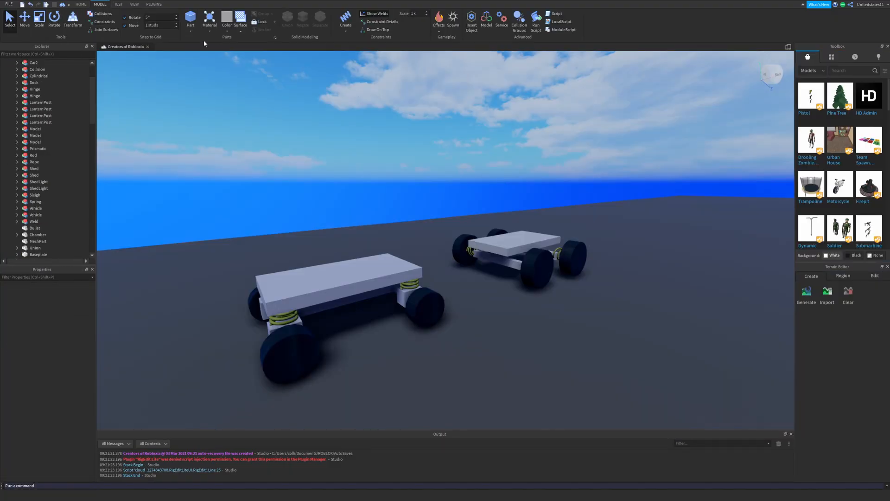
# Run the simulation with the two spring-suspension cars in view.
pyautogui.click(119, 4)
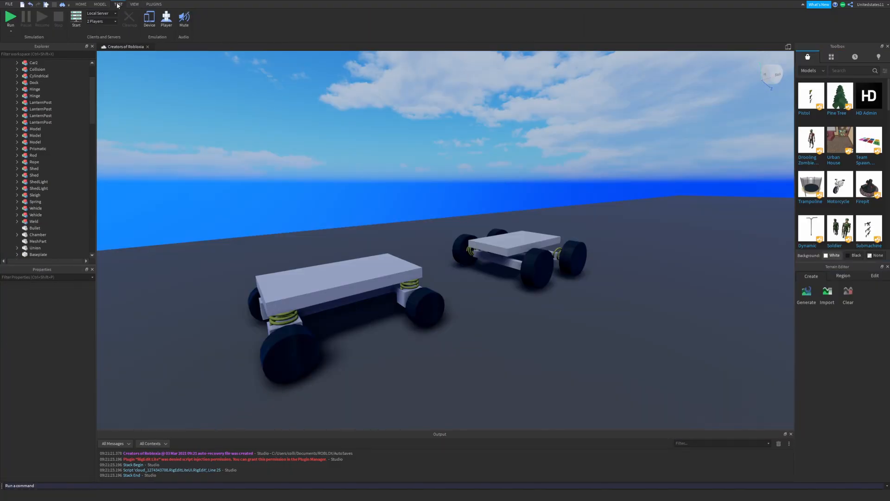
pyautogui.moveTo(214, 91); pyautogui.dragTo(239, 110, button='right')
pyautogui.click(11, 17)
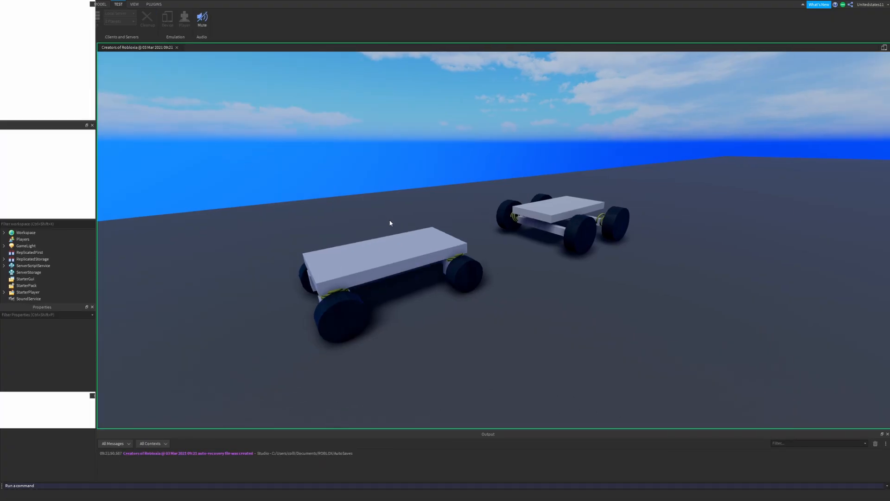
# Move the nearer car's chassis plate upward several times in the running simulation to test its spring suspension.
pyautogui.click(392, 254)
pyautogui.press('f')
pyautogui.click(98, 5)
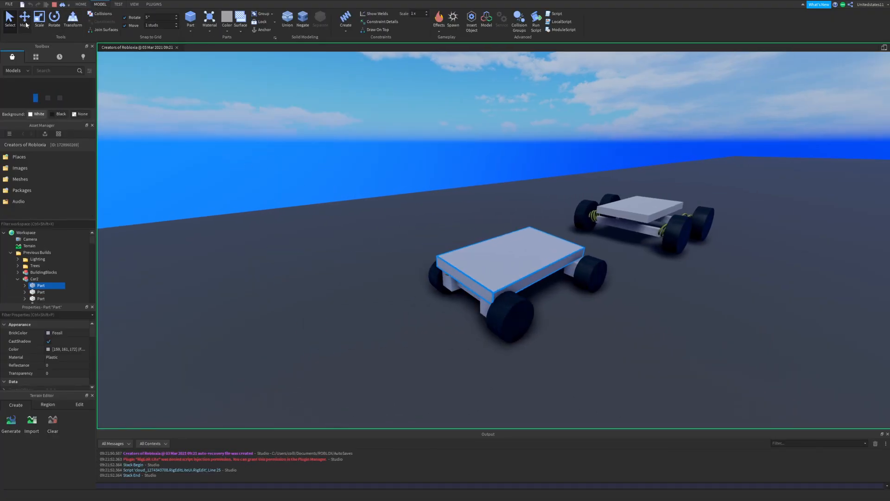
pyautogui.click(26, 25)
pyautogui.moveTo(258, 183); pyautogui.dragTo(320, 176, button='right')
pyautogui.moveTo(352, 319); pyautogui.dragTo(332, 197)
pyautogui.moveTo(332, 235); pyautogui.dragTo(324, 103)
pyautogui.moveTo(331, 309); pyautogui.dragTo(326, 216)
pyautogui.moveTo(395, 240); pyautogui.dragTo(399, 246, button='right')
pyautogui.press('w')
pyautogui.press('s')
pyautogui.click(479, 271)
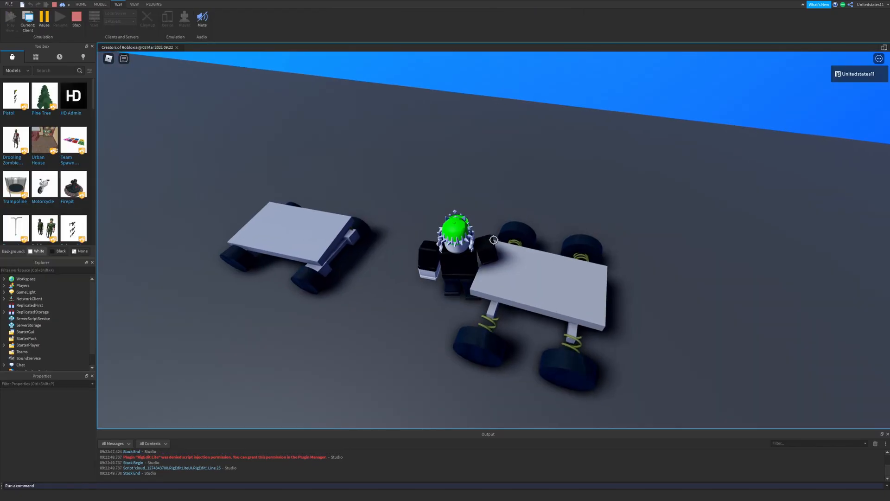
# Walk the character into the spring-wheeled car to push it across the baseplate and observe its suspension.
pyautogui.press('w')
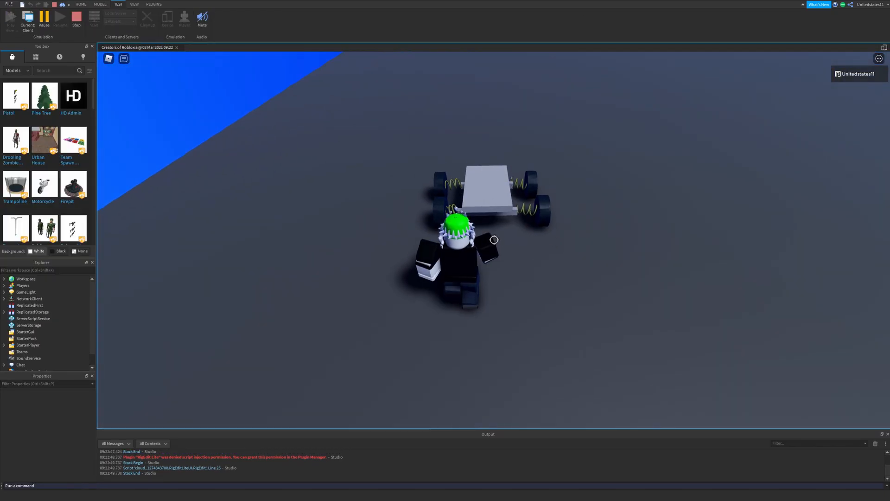
pyautogui.press('w')
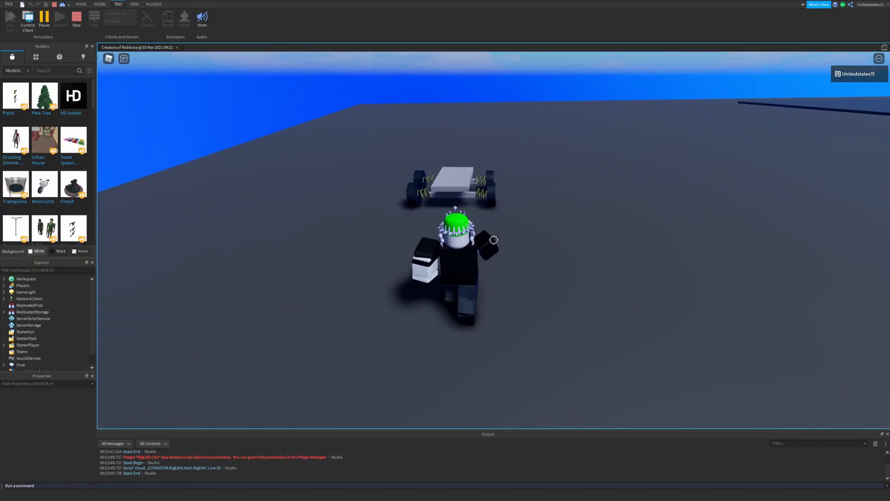
pyautogui.press('w')
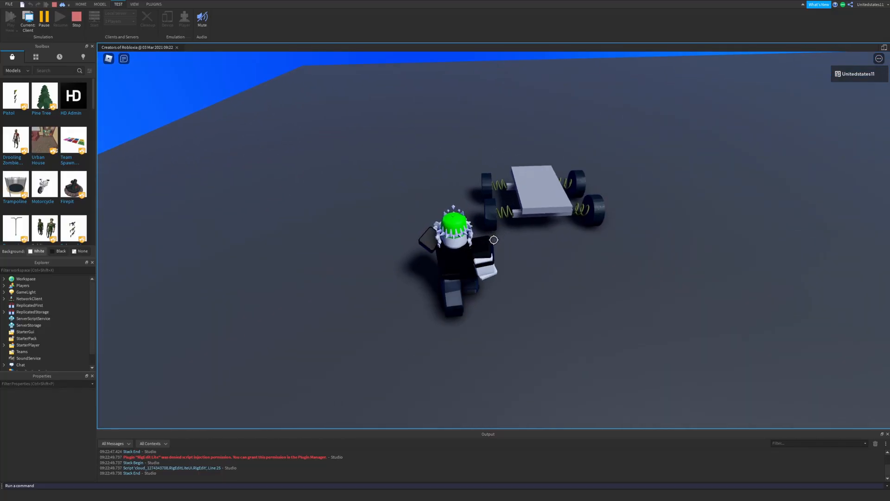
pyautogui.press('w')
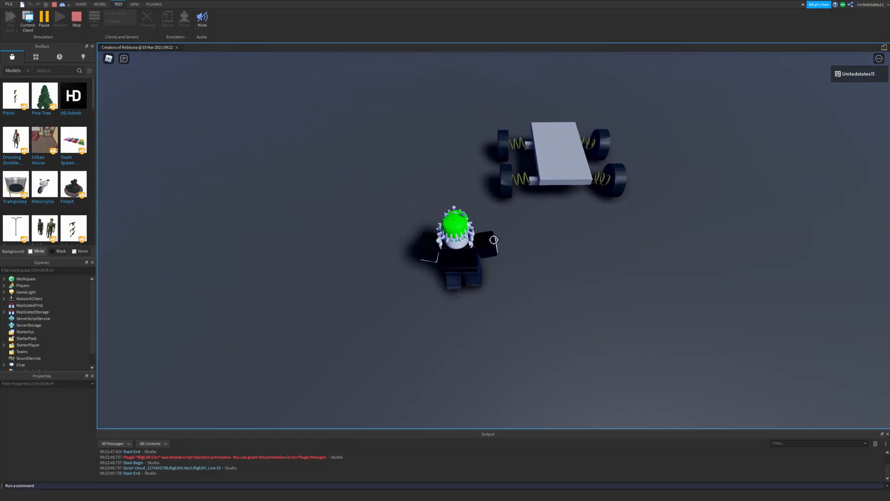
pyautogui.press('s')
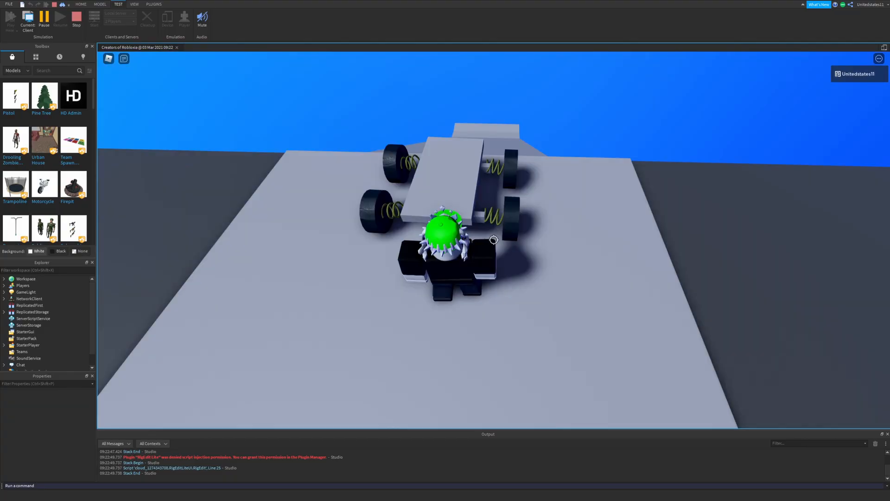
# Push the spring-wheeled car along the raised ramp with the character and launch it off the far end.
pyautogui.press('w')
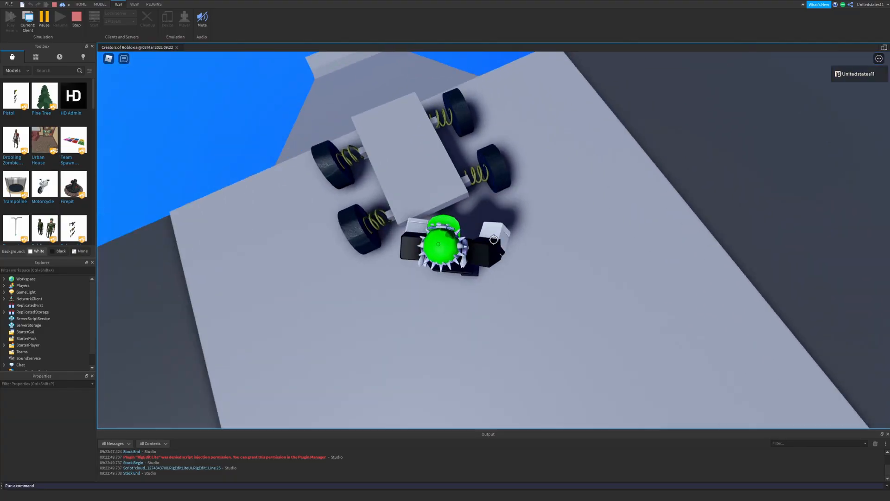
pyautogui.press('w')
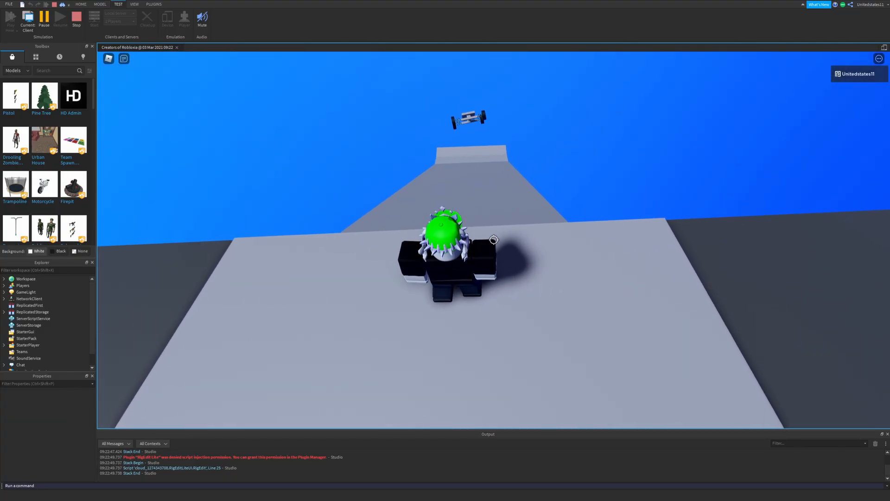
pyautogui.press('shift')
pyautogui.scroll(-2, 497, 243)
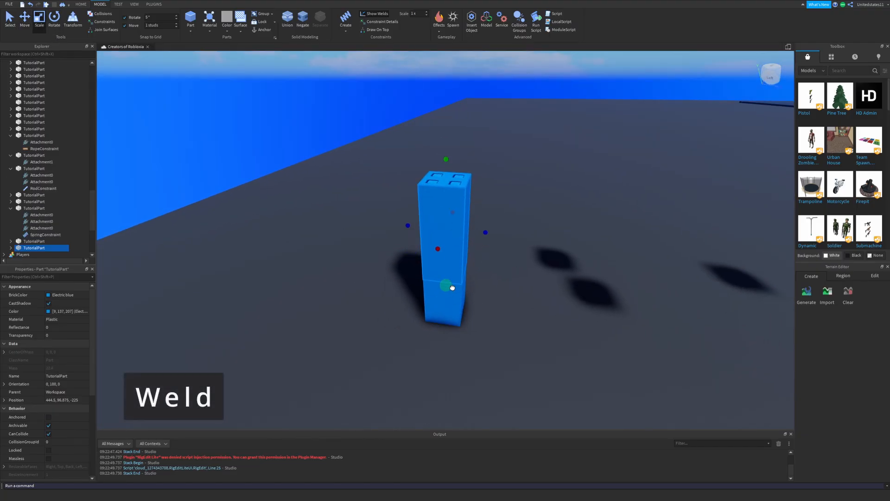
# Shape two horizontal arms on the blue column, one across its top and the other lower on the opposite side.
pyautogui.moveTo(404, 166); pyautogui.dragTo(351, 163)
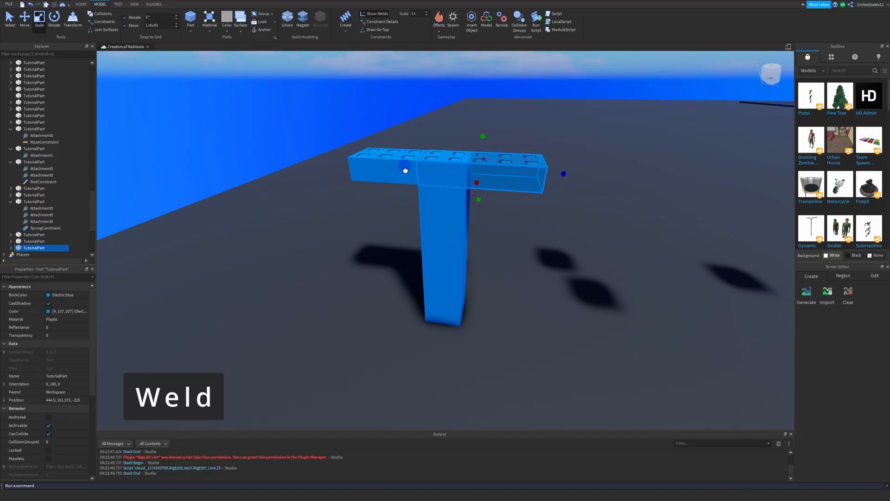
pyautogui.moveTo(501, 200); pyautogui.dragTo(501, 250)
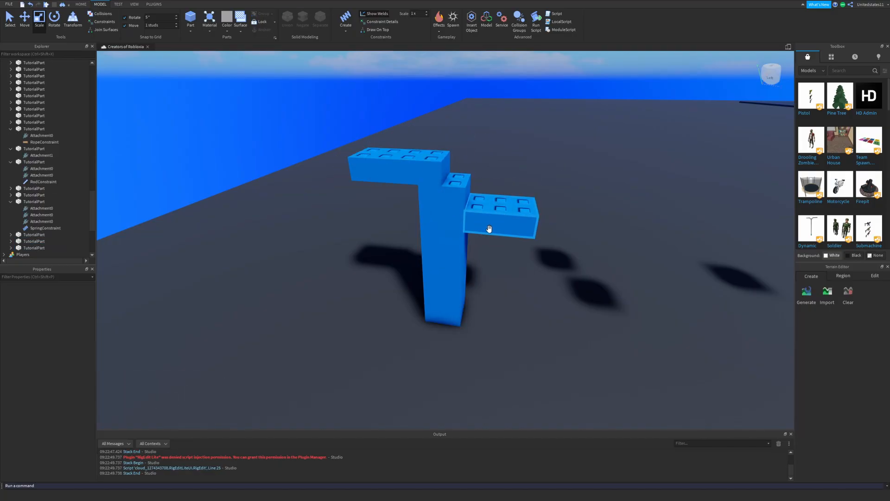
# Recolor both arms of the blue column, making the lower arm red and the upper arm green.
pyautogui.click(48, 311)
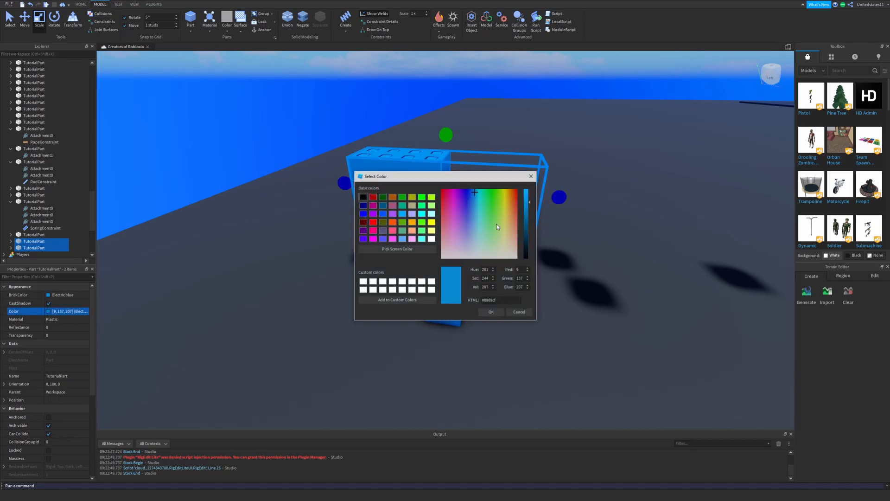
pyautogui.click(488, 311)
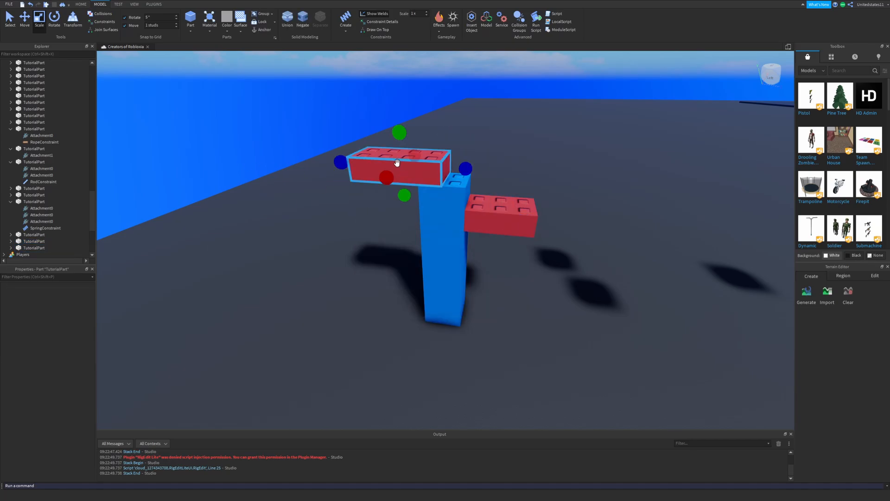
pyautogui.click(227, 31)
pyautogui.click(251, 69)
pyautogui.click(194, 116)
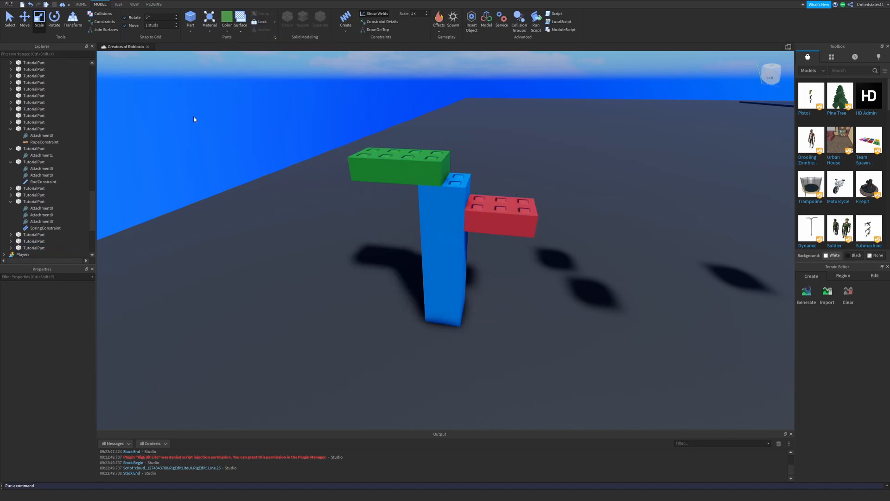
# Run the simulation to test the weld constraints between the blue column and its green and red arms, and stop it.
pyautogui.moveTo(193, 115); pyautogui.dragTo(268, 84, button='right')
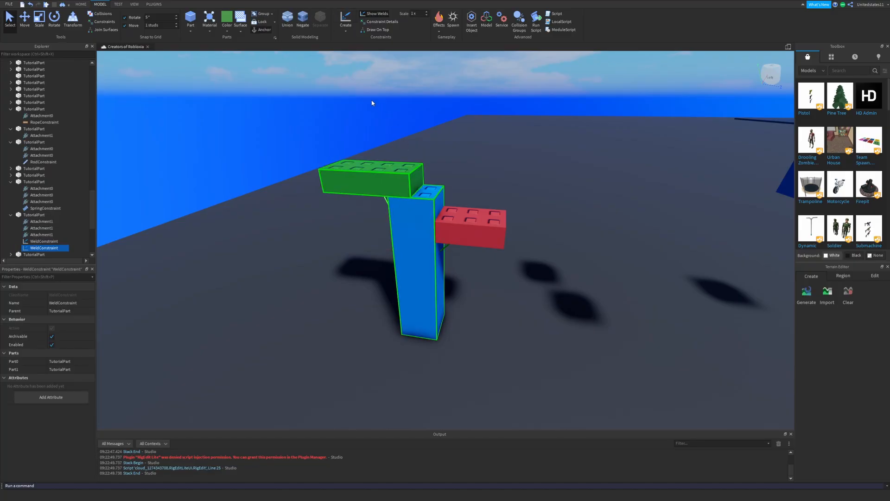
pyautogui.moveTo(372, 103); pyautogui.dragTo(363, 114, button='right')
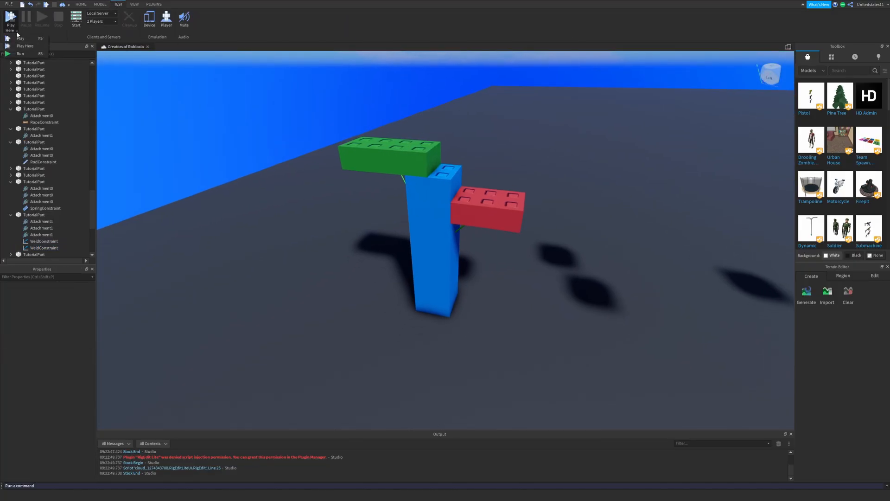
pyautogui.click(22, 54)
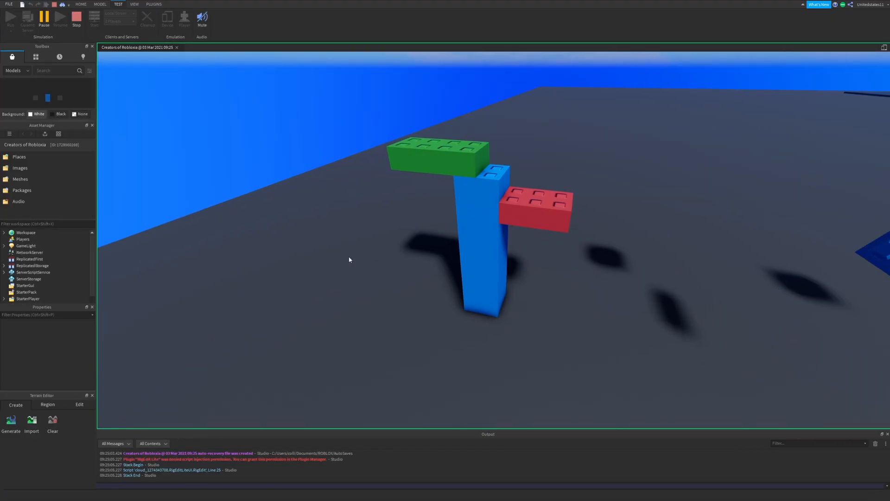
pyautogui.click(77, 17)
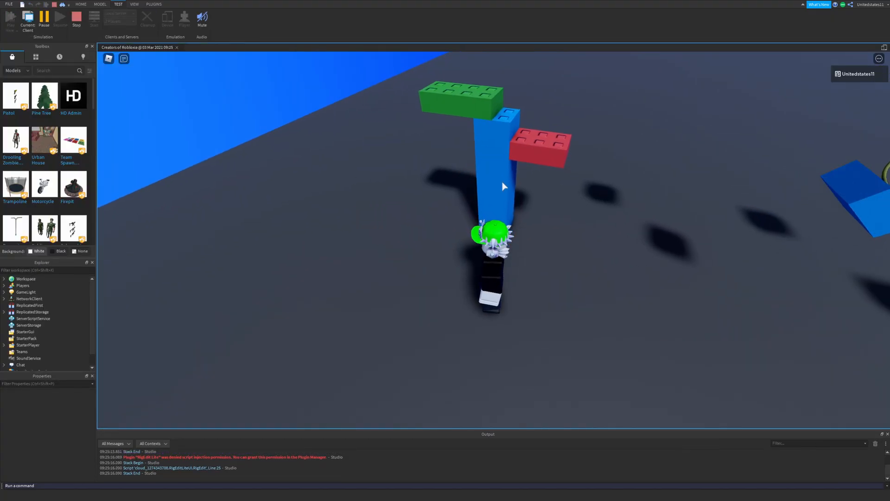
# Playtest the welded structure by pushing the blue column with the character from different sides, and end the playtest.
pyautogui.press('w')
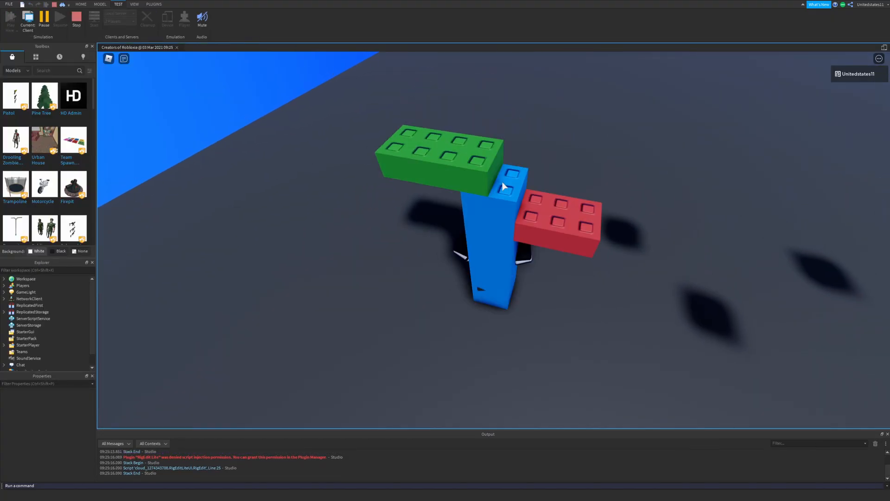
pyautogui.press('a')
pyautogui.press('s')
pyautogui.press('shift')
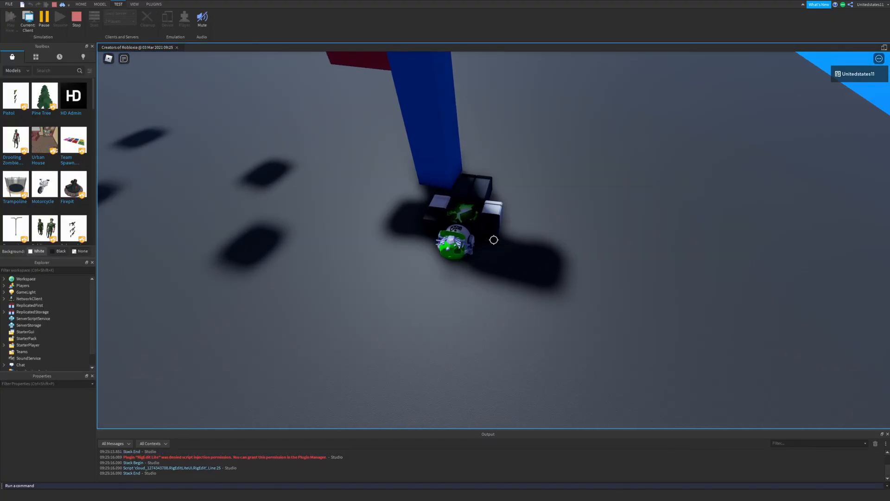
pyautogui.press('w')
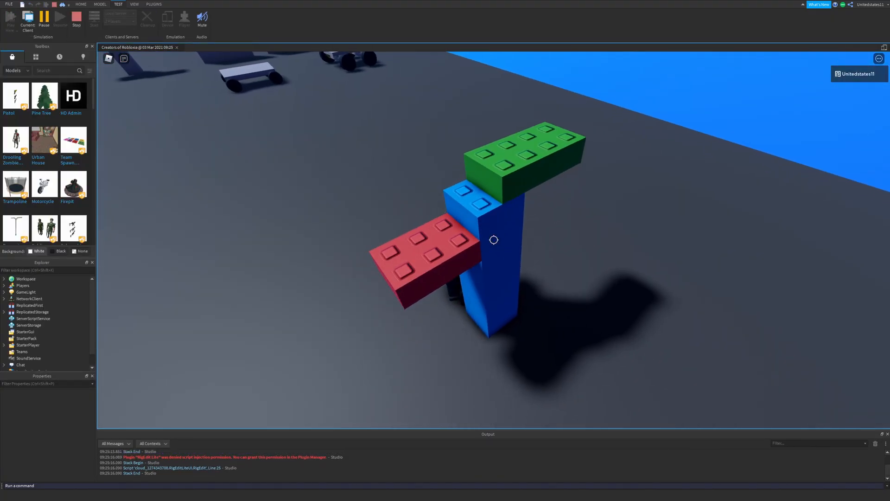
pyautogui.press('shift')
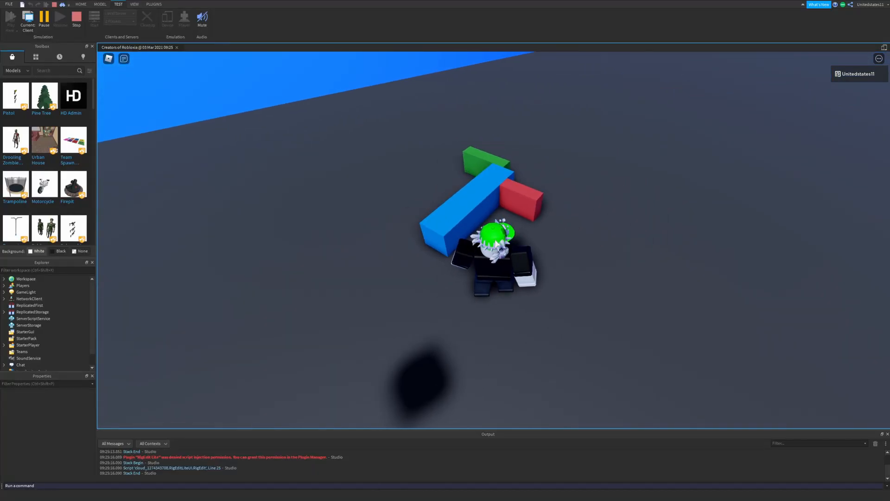
pyautogui.hotkey('shift', 'F5')
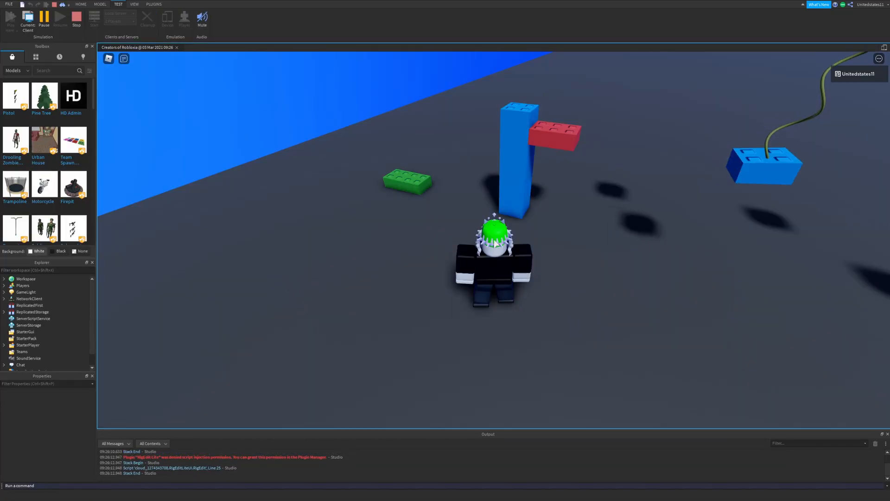
# Push the blue column with the character in a new playtest with only the red arm welded on.
pyautogui.press('w')
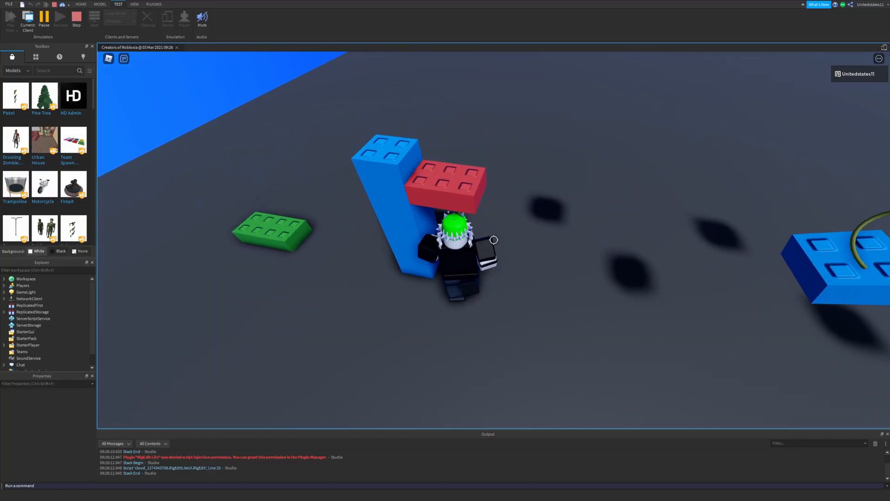
pyautogui.press('s')
pyautogui.press('w')
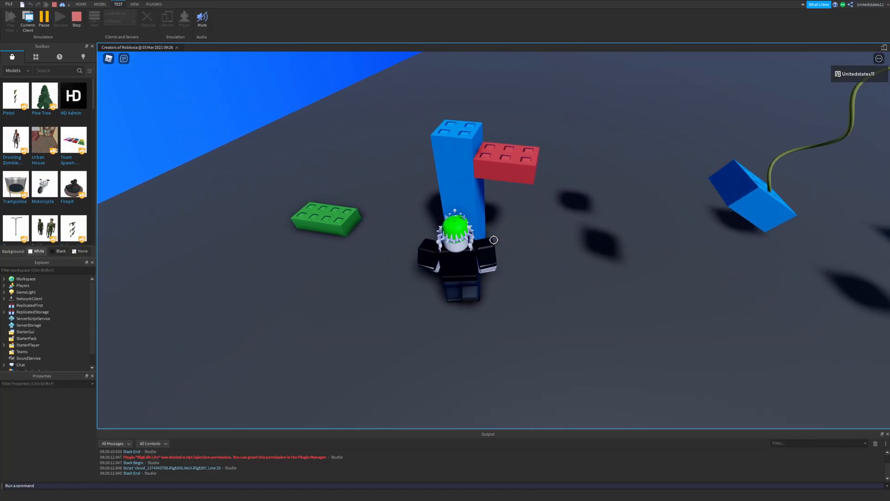
pyautogui.press('a')
pyautogui.press('s')
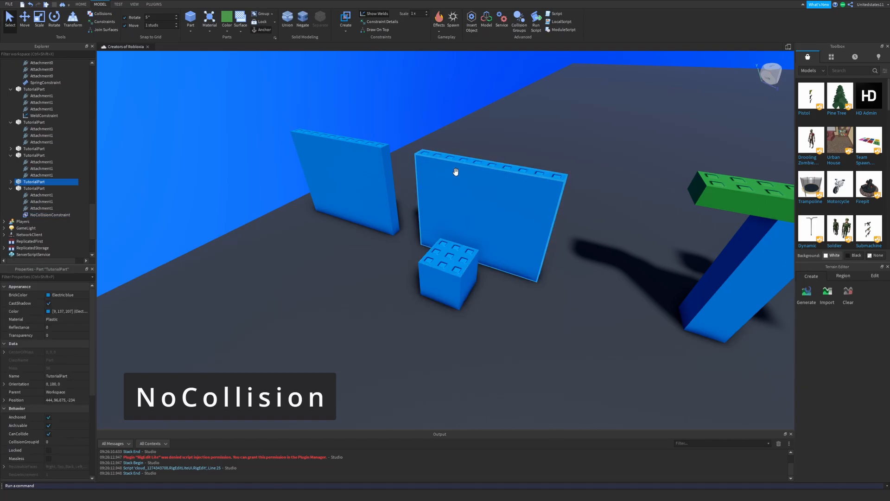
# Review the behavior properties of the cube and the two blue walls, and start a playtest.
pyautogui.scroll(-3, 50, 373)
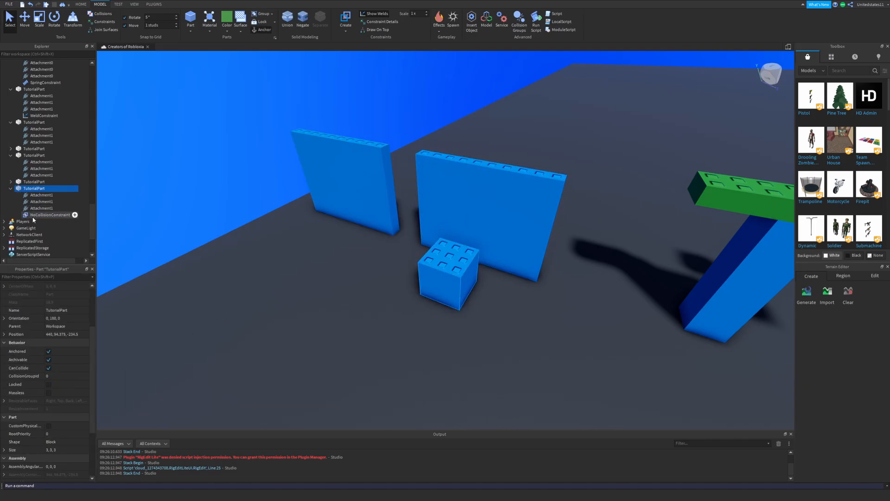
pyautogui.moveTo(346, 202); pyautogui.dragTo(346, 183, button='right')
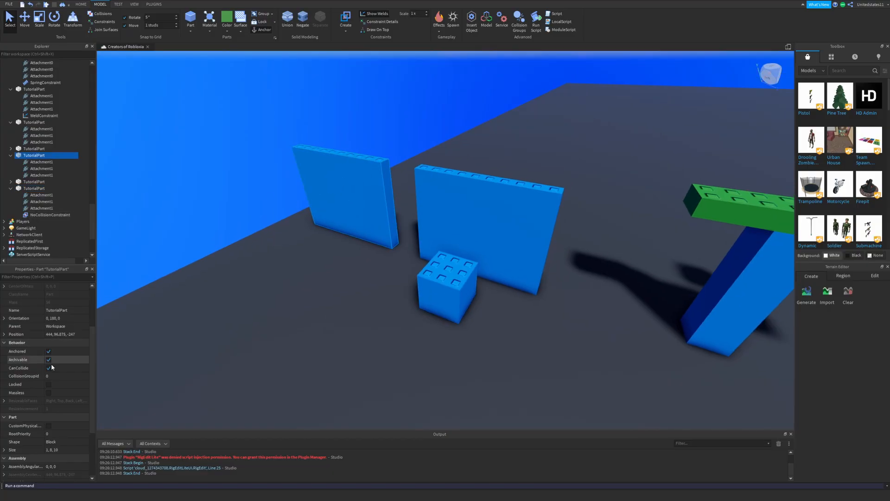
pyautogui.scroll(2, 56, 372)
pyautogui.press('F5')
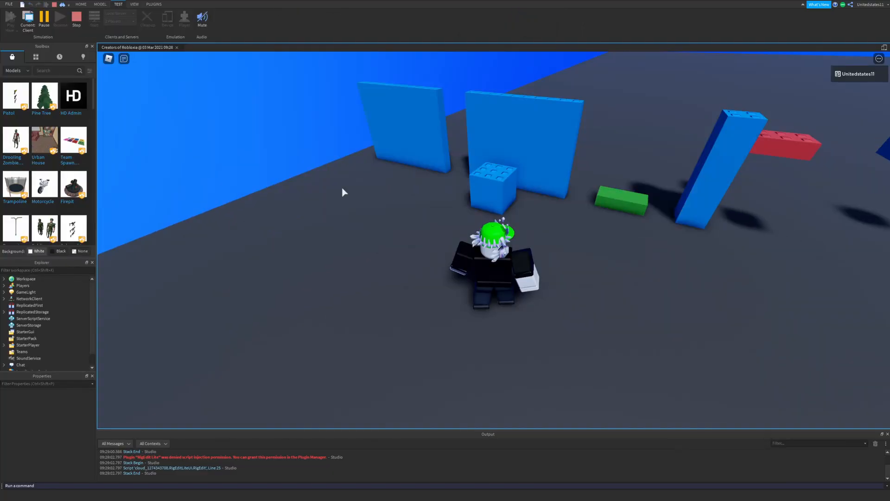
# Walk the character around the near wall and push the cube toward it to test the NoCollisionConstraint.
pyautogui.press('w')
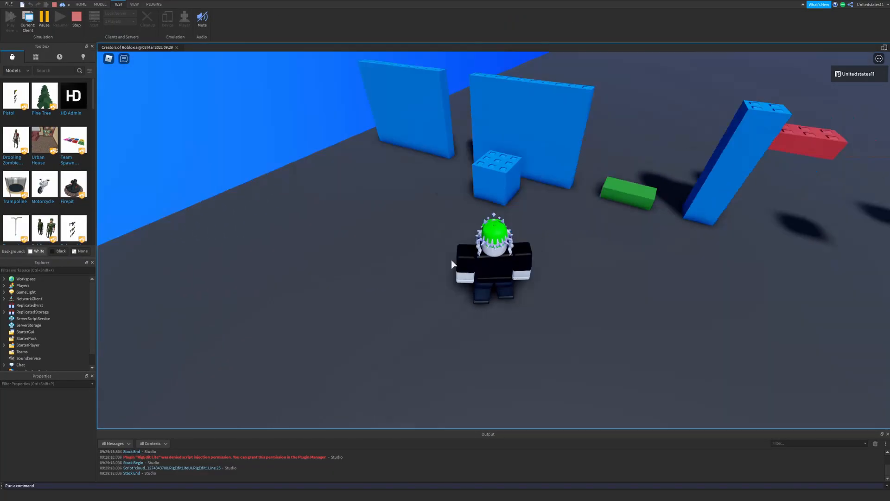
pyautogui.scroll(3, 494, 240)
pyautogui.press('w')
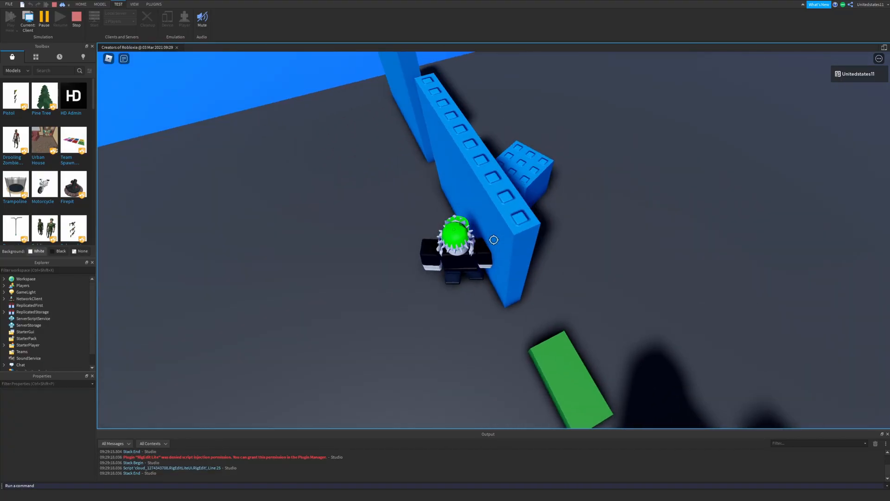
pyautogui.press('s')
pyautogui.press('w')
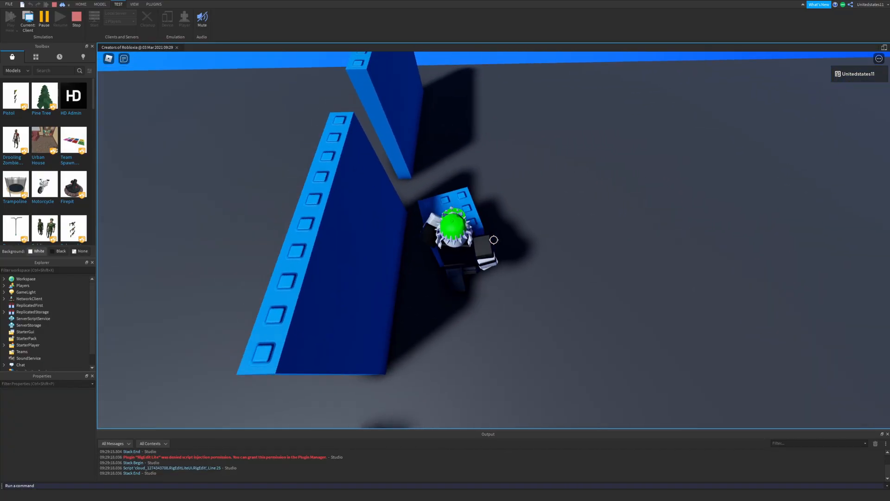
pyautogui.press('s')
pyautogui.press('w')
# Jump and push the cube from several directions around the two walls to compare how it collides with each.
pyautogui.press('space')
pyautogui.press('s')
pyautogui.press('w')
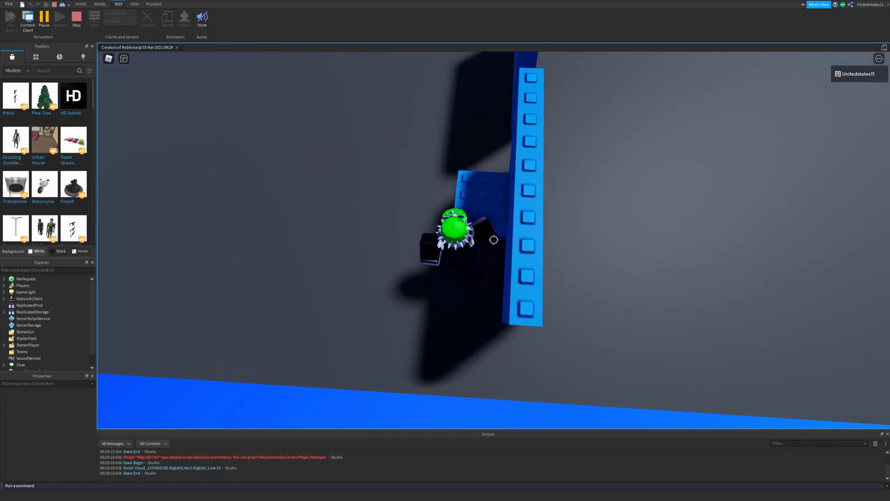
pyautogui.press('s')
pyautogui.press('w')
pyautogui.press('d')
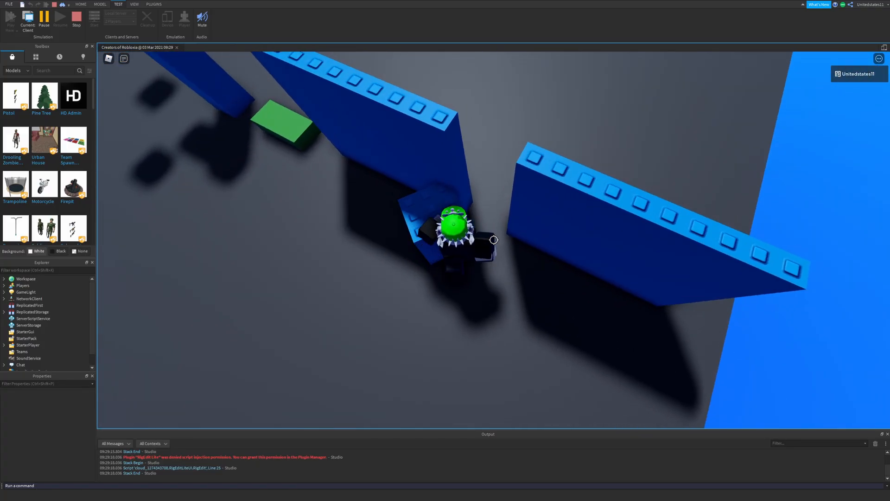
pyautogui.press('a')
pyautogui.press('w')
pyautogui.moveTo(494, 240); pyautogui.dragTo(494, 240, button='right')
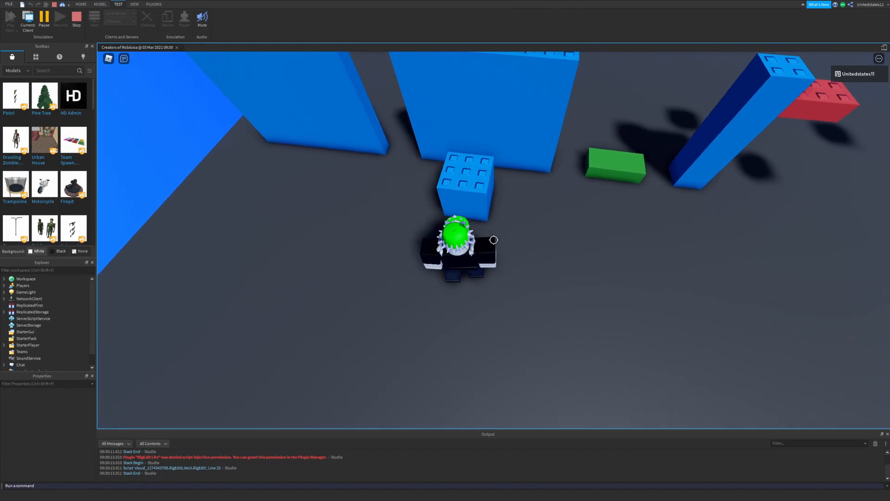
pyautogui.moveTo(494, 240); pyautogui.dragTo(493, 240, button='right')
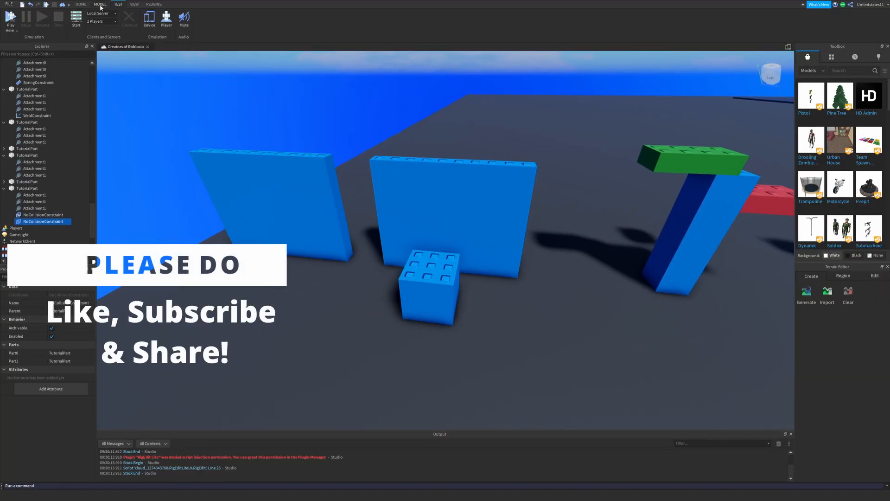
# Remove the second NoCollisionConstraint linking the cube to the nearer blue wall and start a playtest beside them.
pyautogui.click(446, 234)
pyautogui.moveTo(552, 256); pyautogui.dragTo(553, 256, button='right')
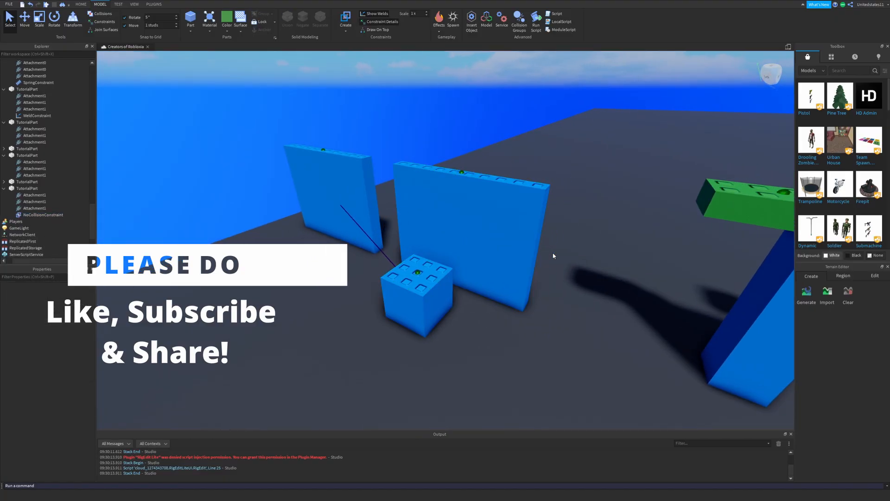
pyautogui.press('w')
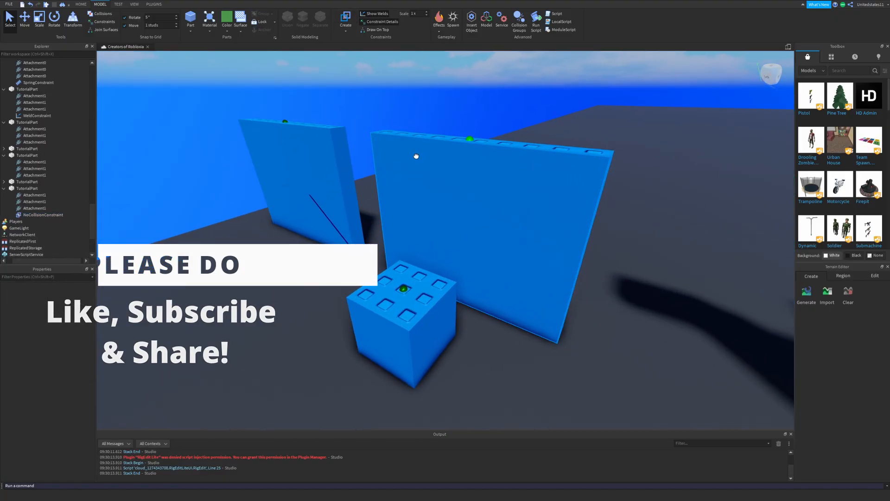
pyautogui.click(415, 155)
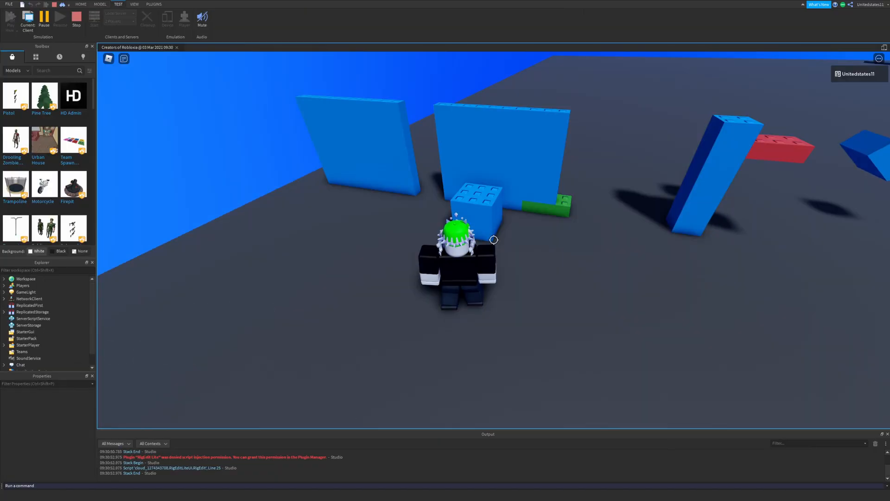
pyautogui.moveTo(488, 240); pyautogui.dragTo(493, 240, button='right')
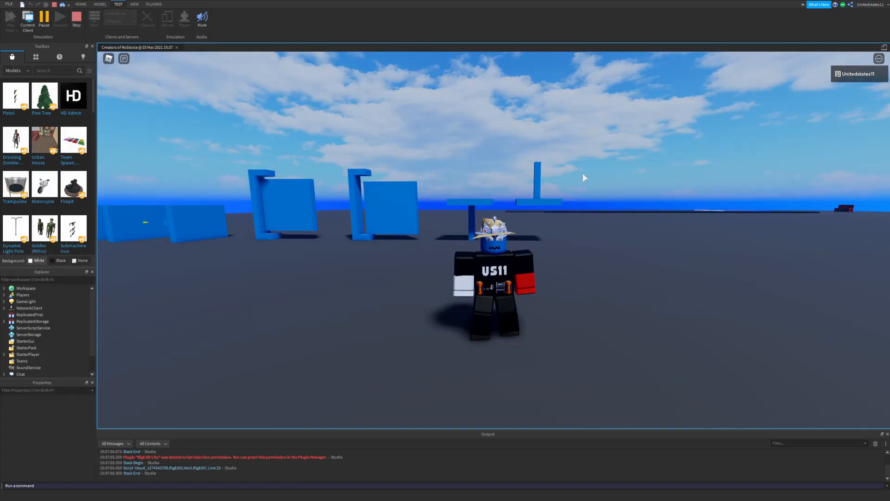
# In a new playtest, run the character past the two hinged doors and jump around the table-like platforms.
pyautogui.press('w')
pyautogui.moveTo(535, 321); pyautogui.dragTo(536, 324, button='right')
pyautogui.press('w')
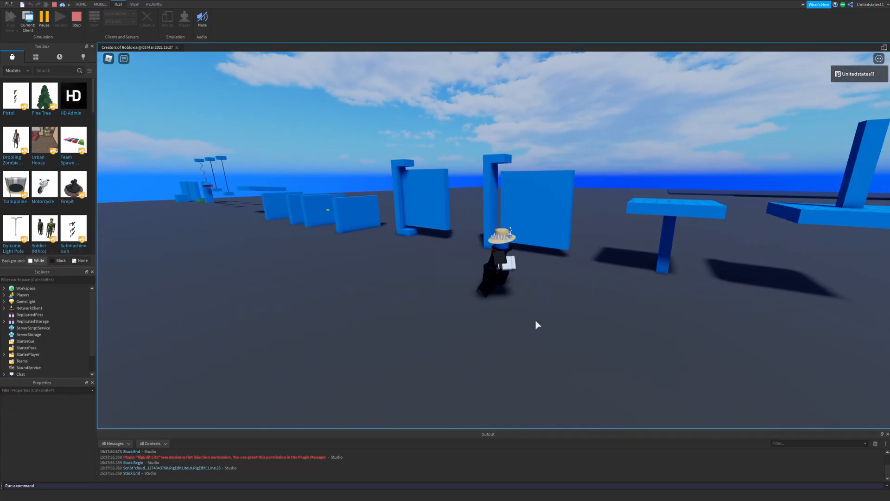
pyautogui.press('d')
pyautogui.press('s')
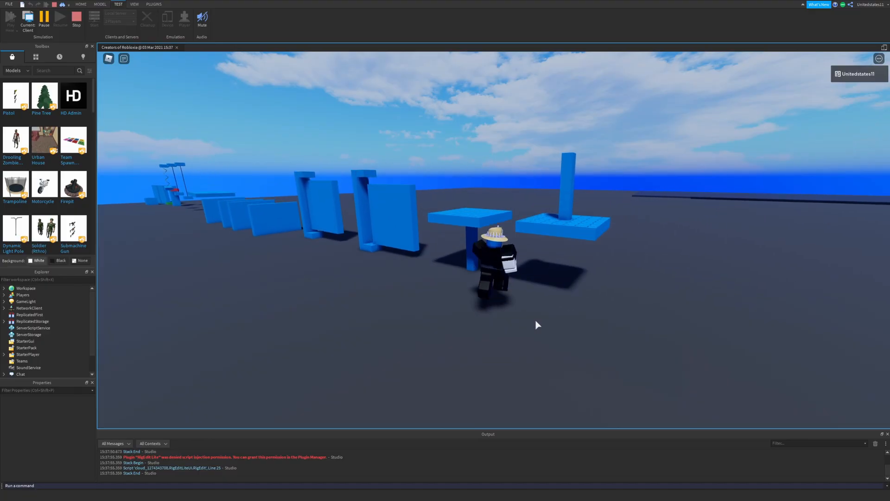
pyautogui.press('w')
pyautogui.press('space')
pyautogui.press('a')
# Walk the character between the upright blue walls and push the small block connecting them.
pyautogui.moveTo(537, 324); pyautogui.dragTo(536, 327, button='right')
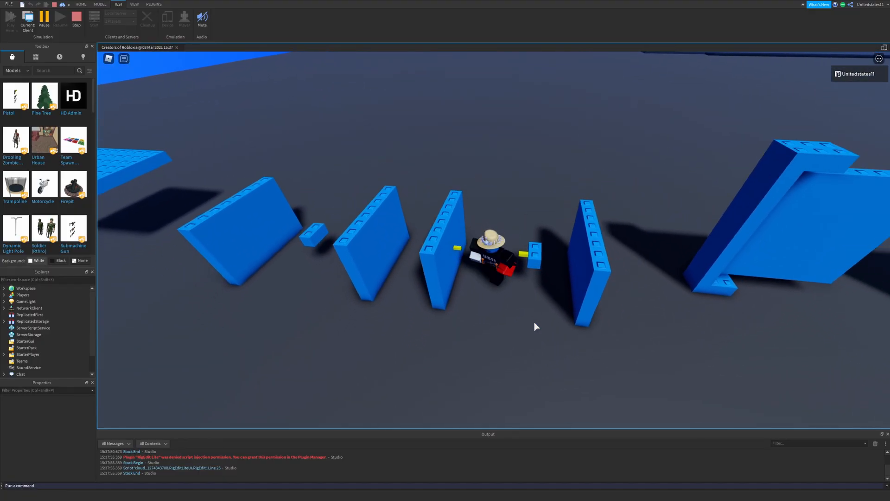
pyautogui.press('d')
pyautogui.press('s')
pyautogui.press('shift')
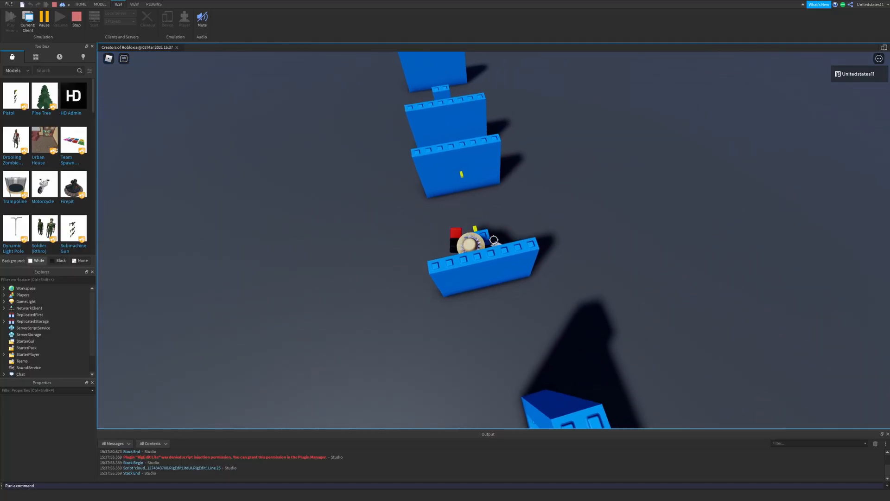
pyautogui.press('w')
pyautogui.press('a')
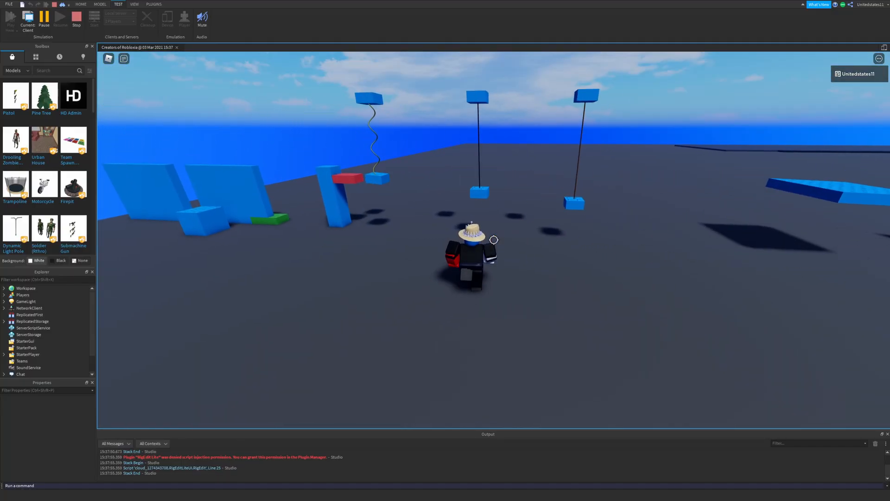
# Run the character to the hanging spring, rod and rope blocks and jump over the red arm welded to the column.
pyautogui.press('d')
pyautogui.scroll(-2, 494, 239)
pyautogui.scroll(3, 493, 240)
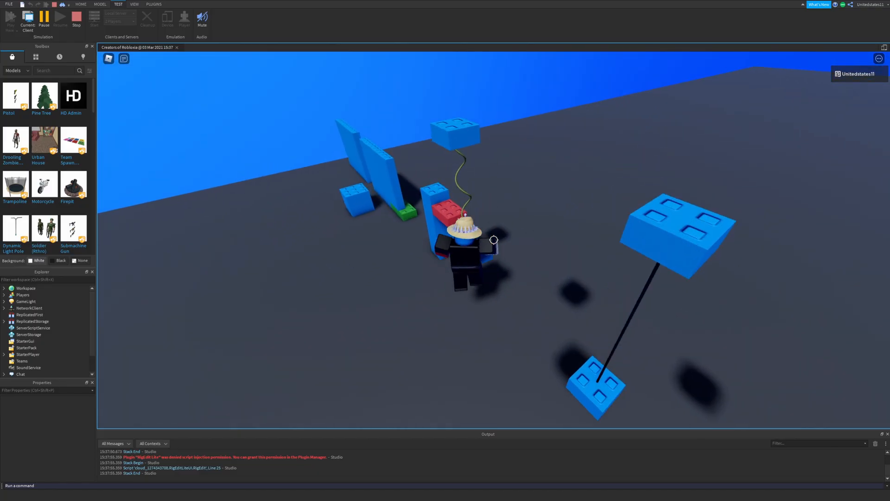
pyautogui.press('s')
pyautogui.press('w')
pyautogui.press('space')
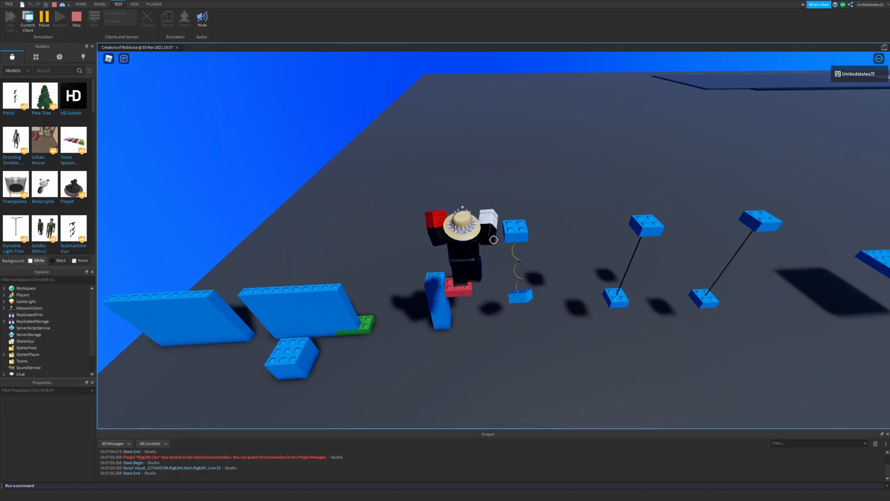
pyautogui.press('space')
pyautogui.press('s')
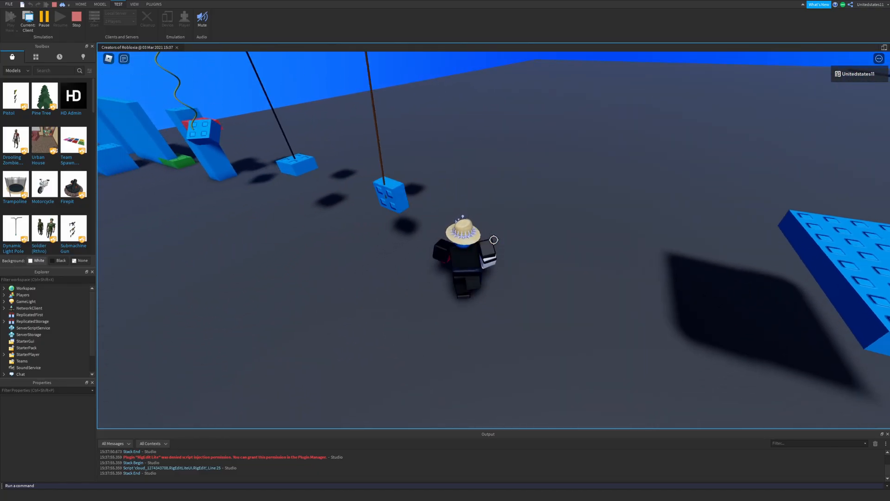
# Jump the character from the hanging blocks past the tilting studded plate and onto the first upright wall.
pyautogui.press('w')
pyautogui.press('space')
pyautogui.press('s')
pyautogui.press('w')
pyautogui.press('space')
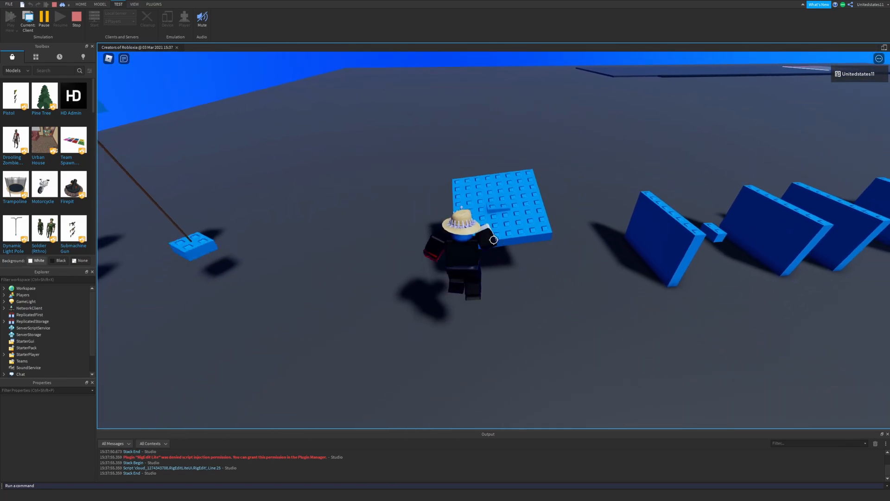
pyautogui.press('s')
pyautogui.press('w')
pyautogui.press('space')
pyautogui.press('s')
pyautogui.press('w')
pyautogui.press('d')
pyautogui.press('space')
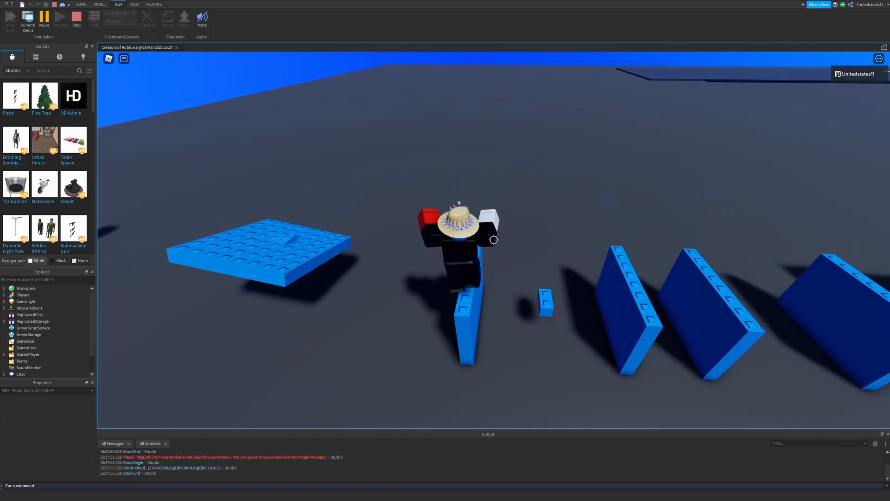
# Jump the character across the upright walls and hinged doors to the tilting platform on its post.
pyautogui.press('s')
pyautogui.press('d')
pyautogui.press('space')
pyautogui.press('w')
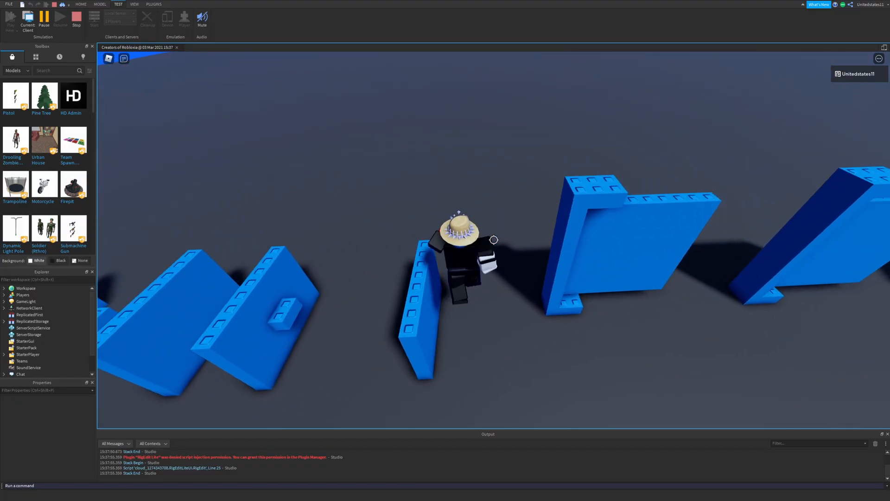
pyautogui.press('space')
pyautogui.press('s')
pyautogui.press('d')
pyautogui.press('space')
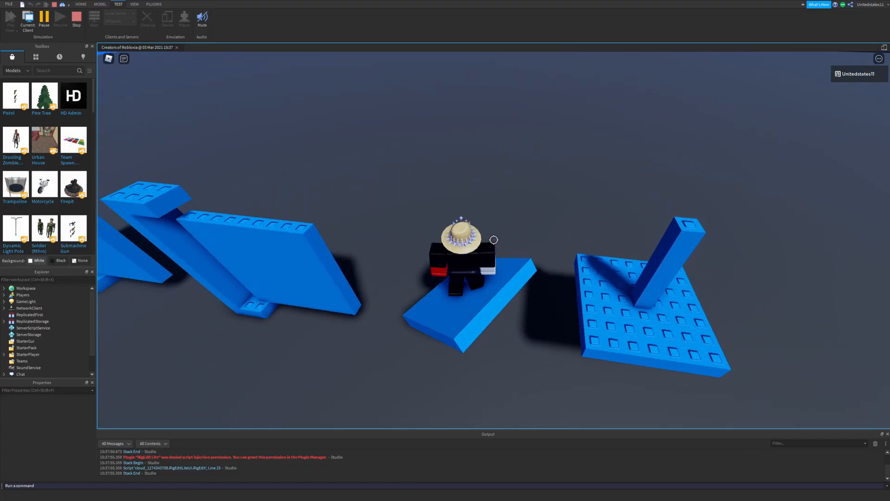
# Walk the character away from the exhibits to view the whole row of constraint examples.
pyautogui.press('w')
pyautogui.press('shift')
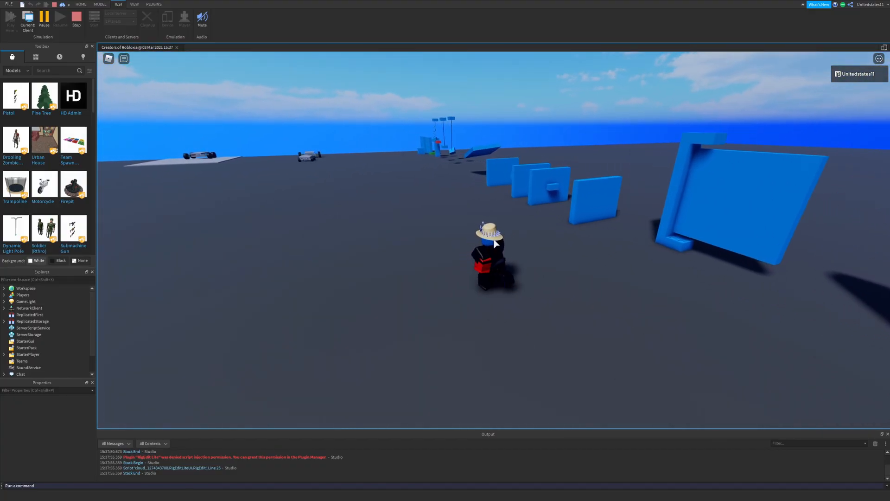
pyautogui.press('w')
pyautogui.moveTo(494, 239); pyautogui.dragTo(493, 240, button='right')
pyautogui.moveTo(542, 166)
pyautogui.mouseDown(button='right')
pyautogui.moveTo(552, 165)
pyautogui.moveTo(532, 176)
pyautogui.mouseUp(button='right')
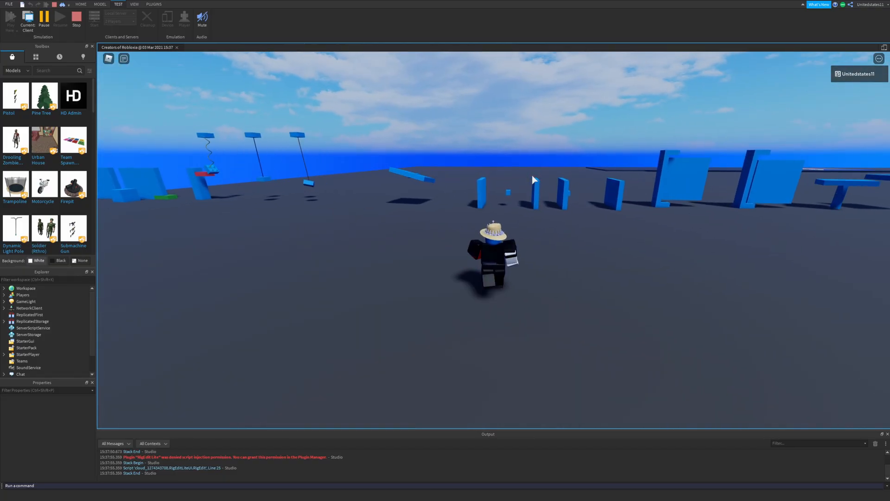
# Run the character back to the studded plate and jump around the first upright wall, heading toward the doors.
pyautogui.press('w')
pyautogui.press('shift')
pyautogui.press('space')
pyautogui.press('w')
pyautogui.press('space')
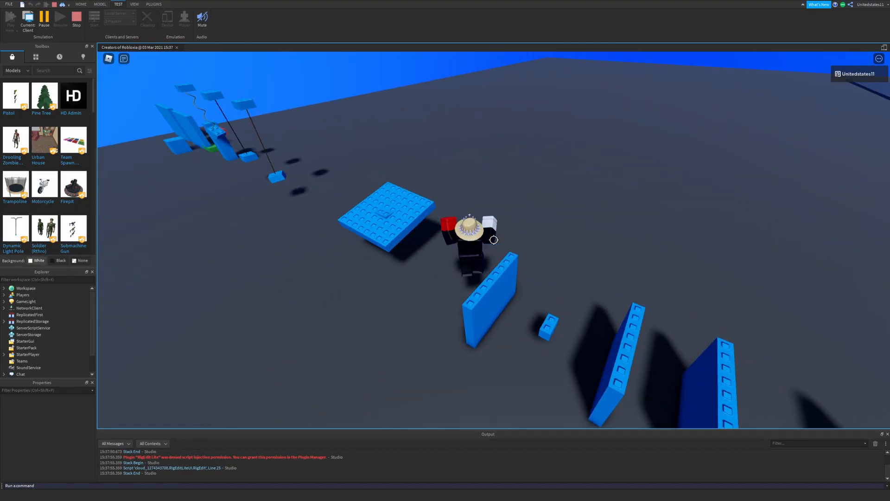
pyautogui.press('w')
pyautogui.press('shift')
pyautogui.press('shift')
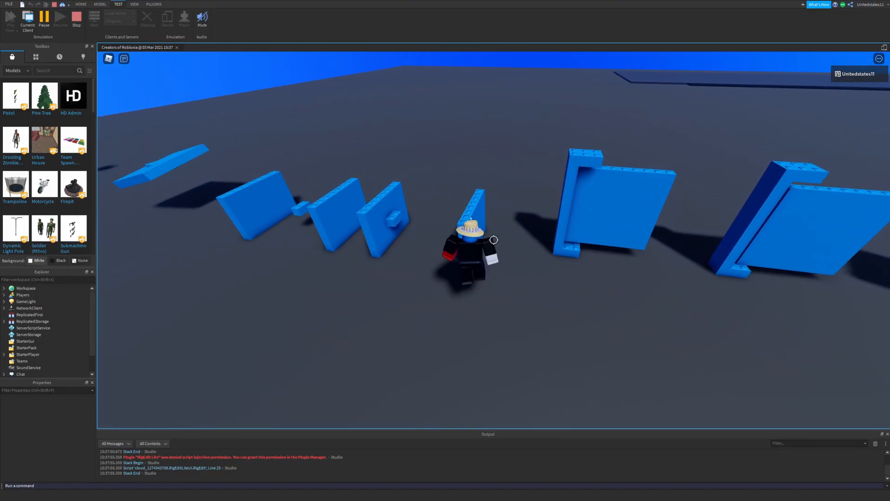
# Jump the character past the hinged doors near the tilting platform and walk out onto the open baseplate.
pyautogui.press('space')
pyautogui.press('w')
pyautogui.press('space')
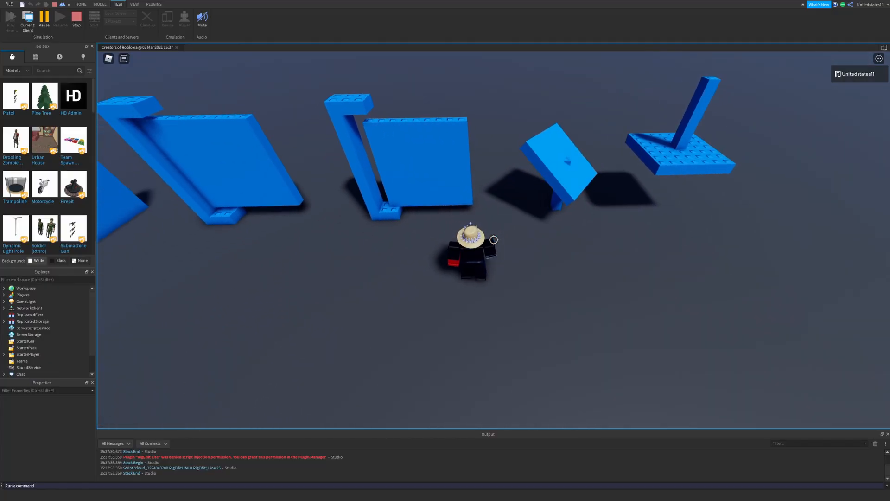
pyautogui.press('space')
pyautogui.press('w')
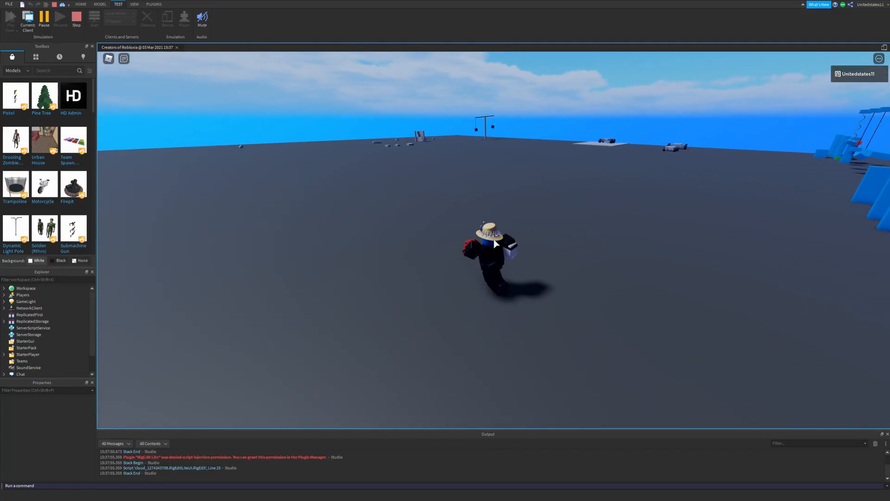
pyautogui.press('w')
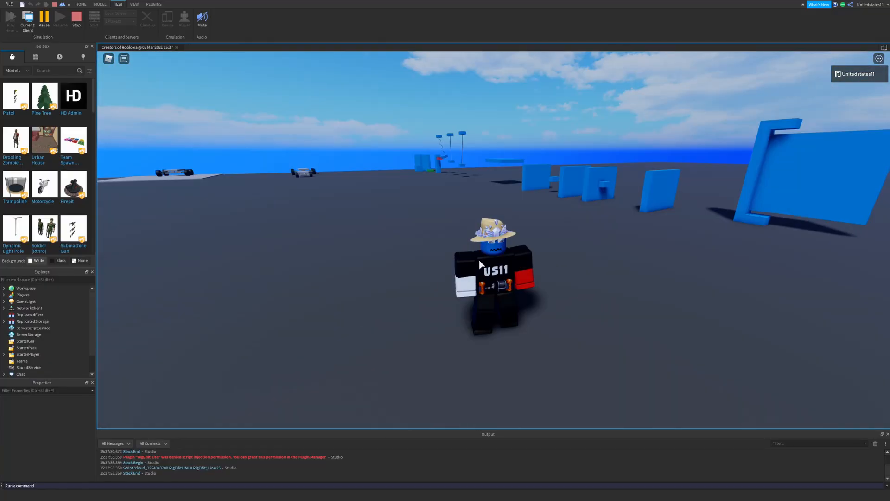
# Jump the character over the upright walls and past the hanging blocks to the welded column and no-collision walls.
pyautogui.press('w')
pyautogui.press('shift')
pyautogui.press('space')
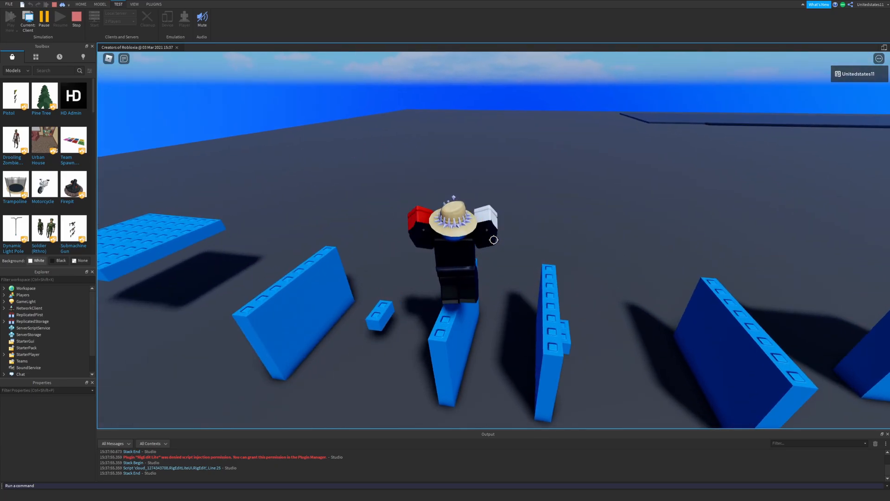
pyautogui.press('w')
pyautogui.press('space')
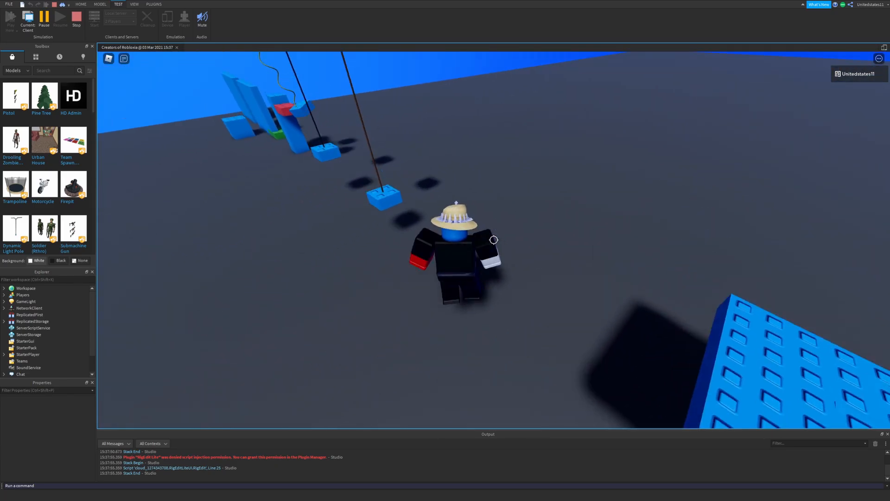
pyautogui.press('w')
pyautogui.press('space')
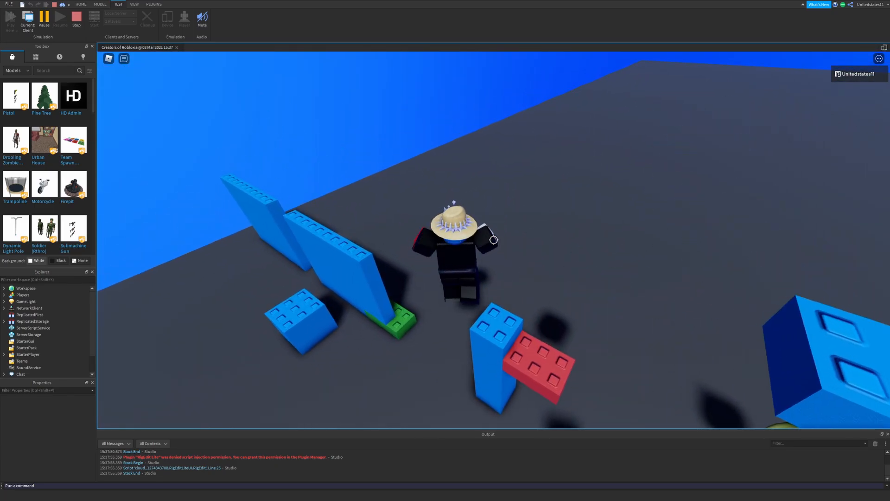
# Run the character back along the full row, from the welded column over the walls to the post-mounted platforms.
pyautogui.press('w')
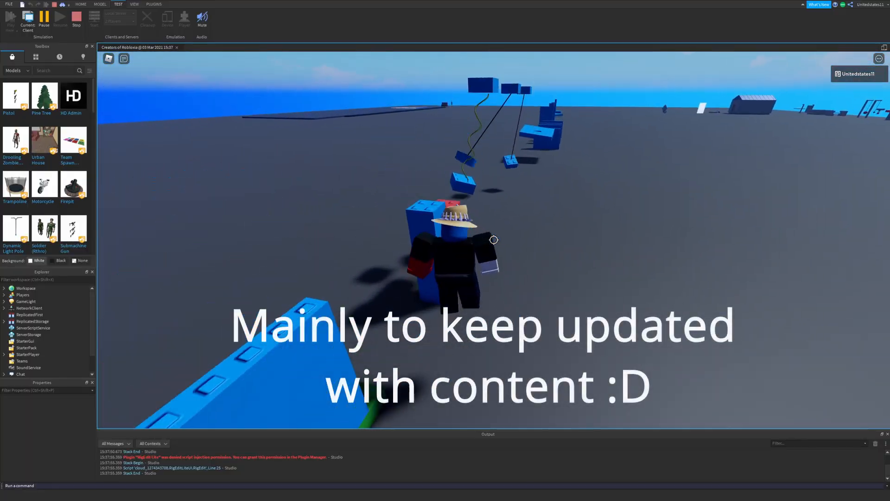
pyautogui.press('w')
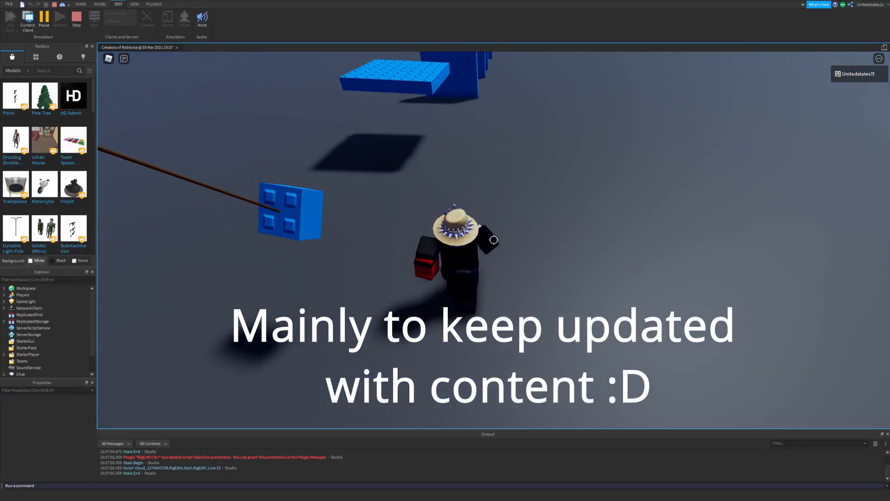
pyautogui.press('w')
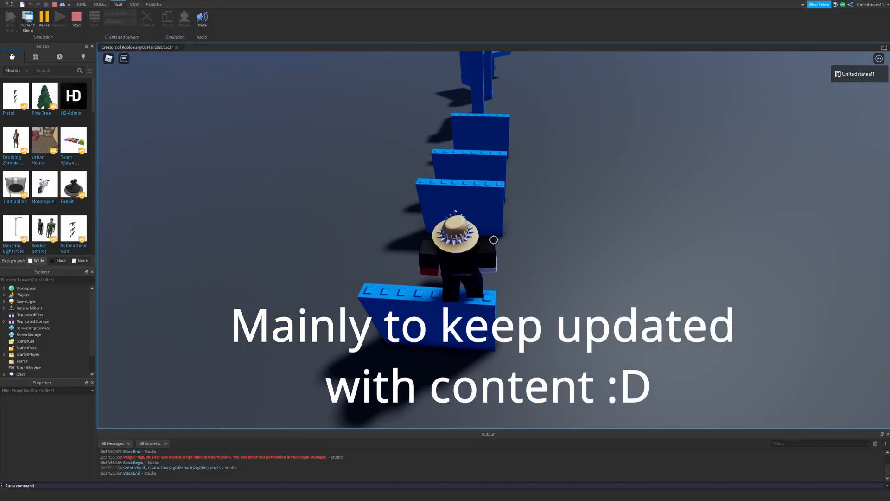
pyautogui.press('w')
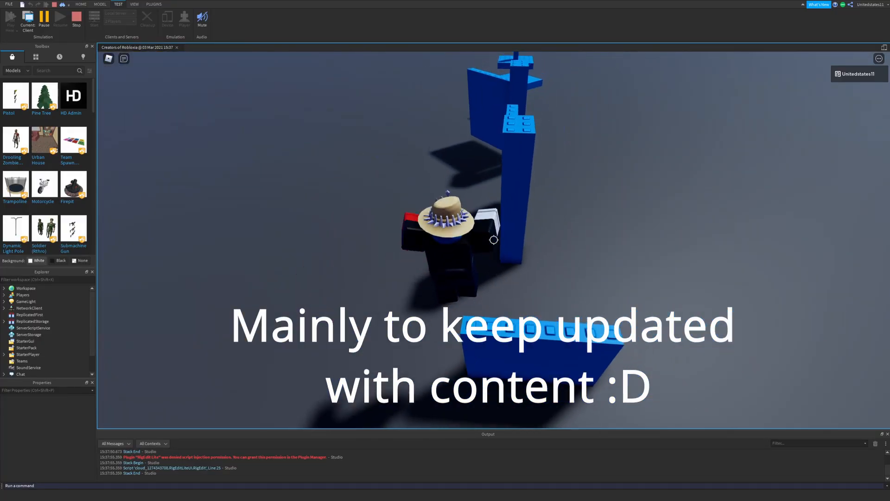
pyautogui.press('w')
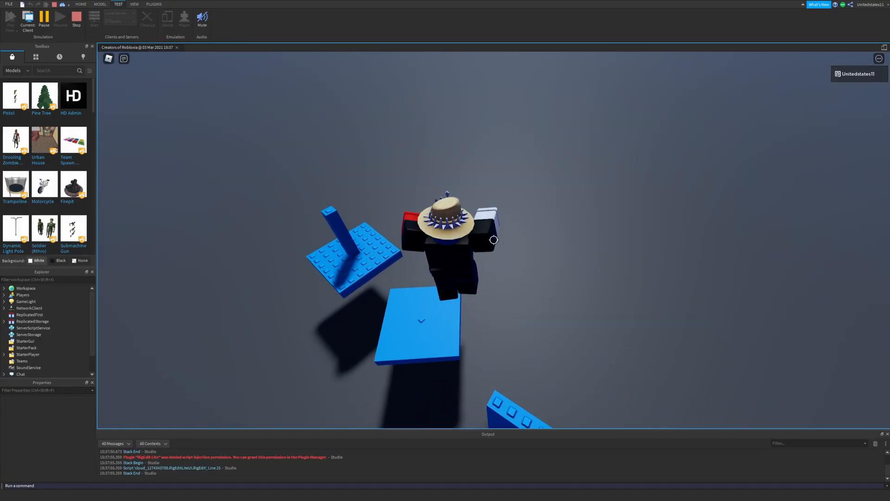
pyautogui.press('w')
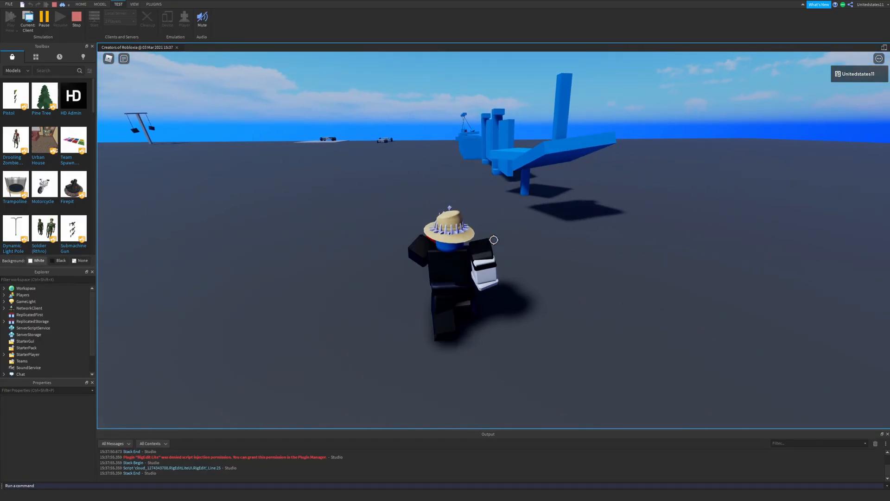
# Push past the two tilting platforms and run the character along the door tops and walls to the studded plate.
pyautogui.press('w')
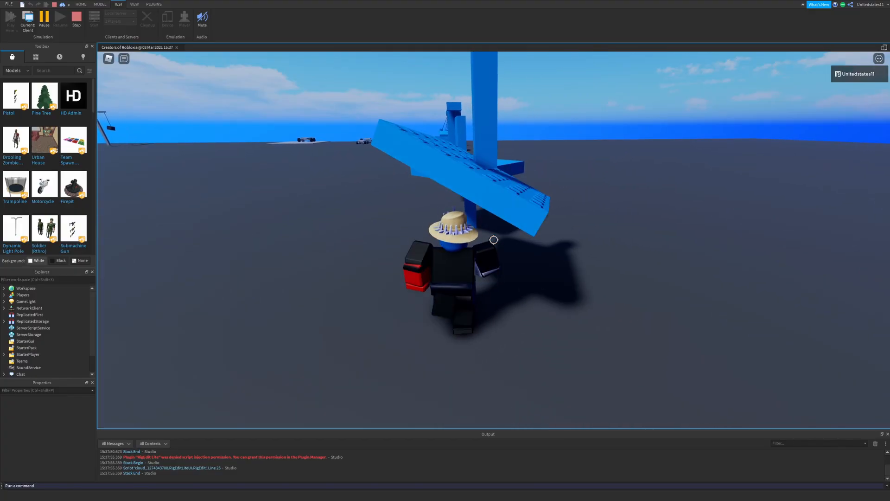
pyautogui.press('w')
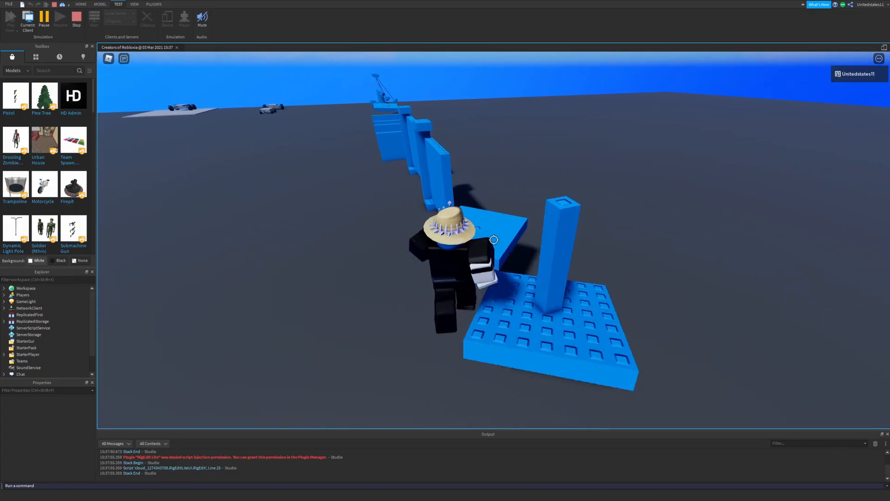
pyautogui.press('w')
pyautogui.press('w')
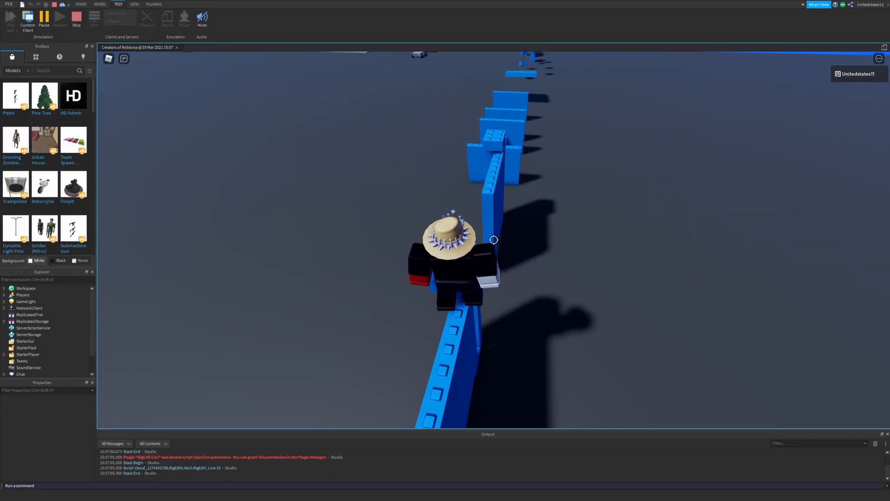
pyautogui.press('w')
pyautogui.press('space')
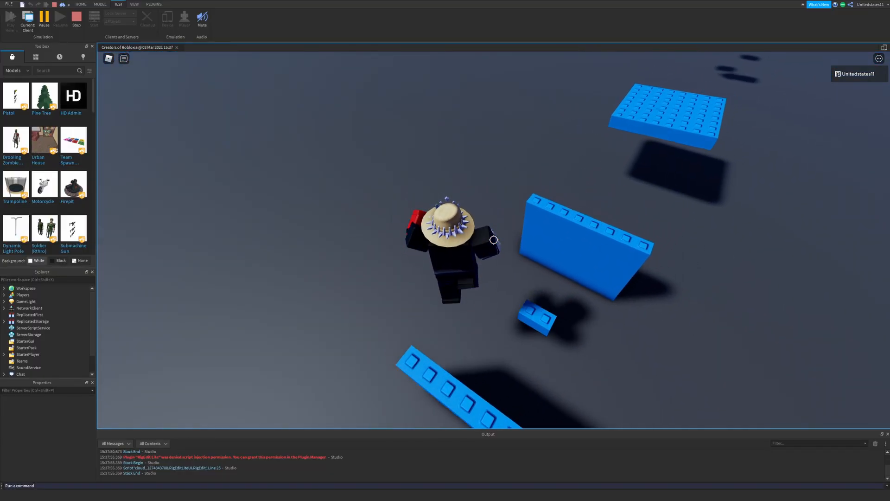
pyautogui.press('w')
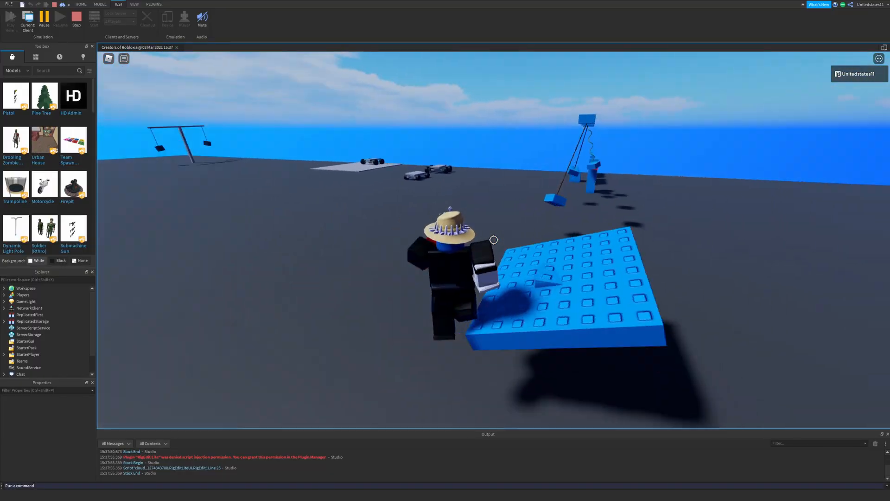
pyautogui.press('shift')
pyautogui.press('s')
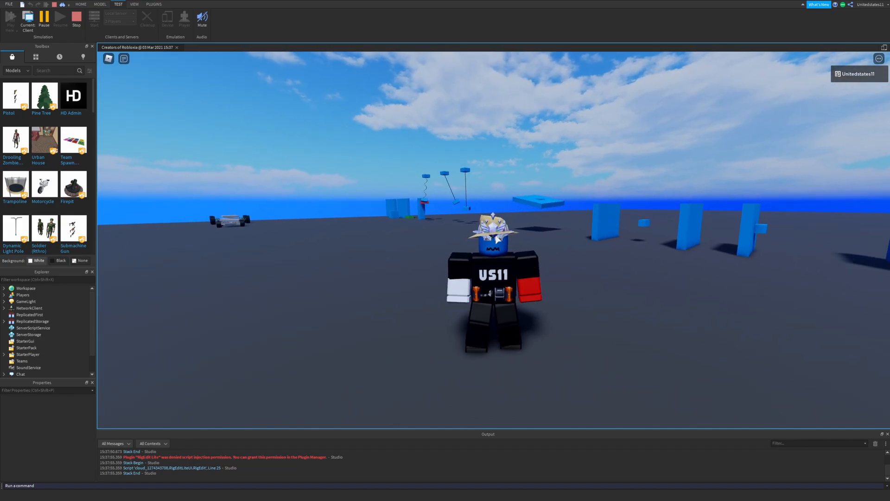
pyautogui.press('w')
pyautogui.scroll(-3, 497, 239)
pyautogui.moveTo(497, 239); pyautogui.dragTo(497, 244, button='right')
pyautogui.press('s')
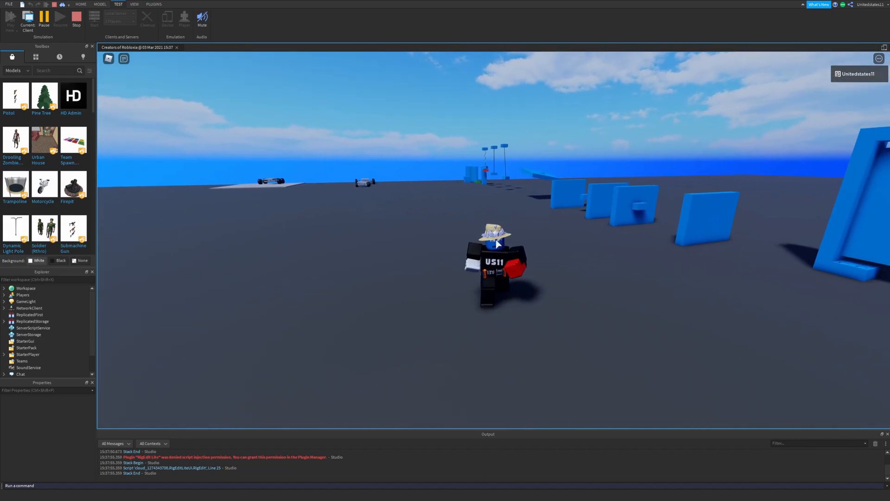
pyautogui.scroll(2, 498, 244)
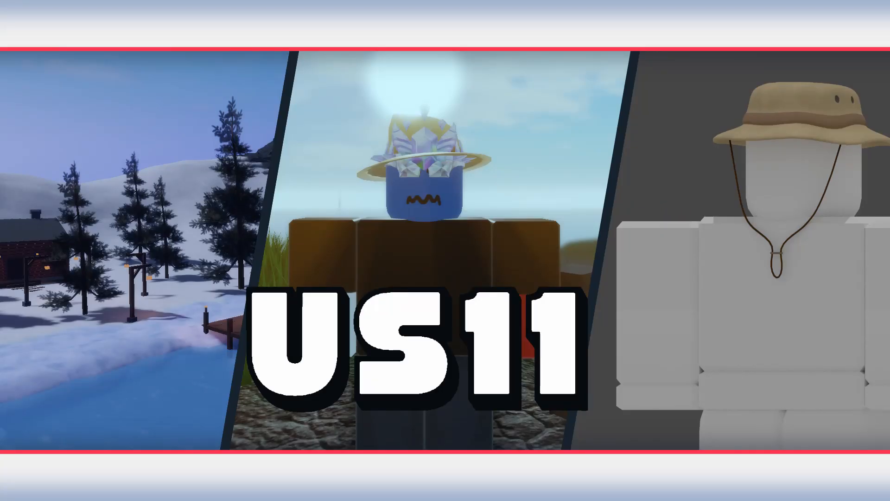